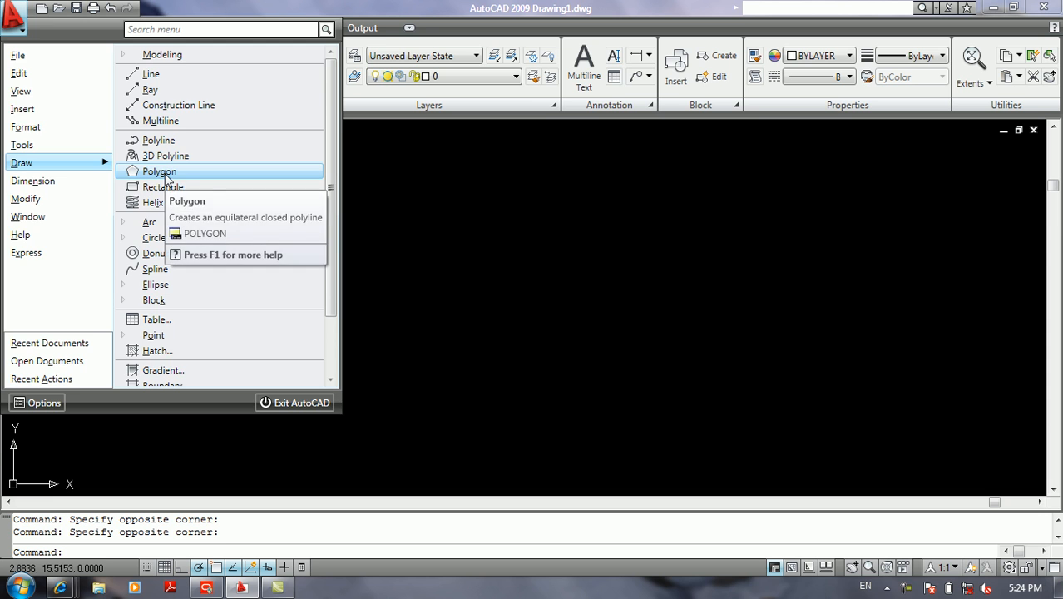
# Draw a seven-sided polygon inscribed in a circle of radius 10 in the empty drawing area
pyautogui.click(430, 264)
pyautogui.click(384, 276)
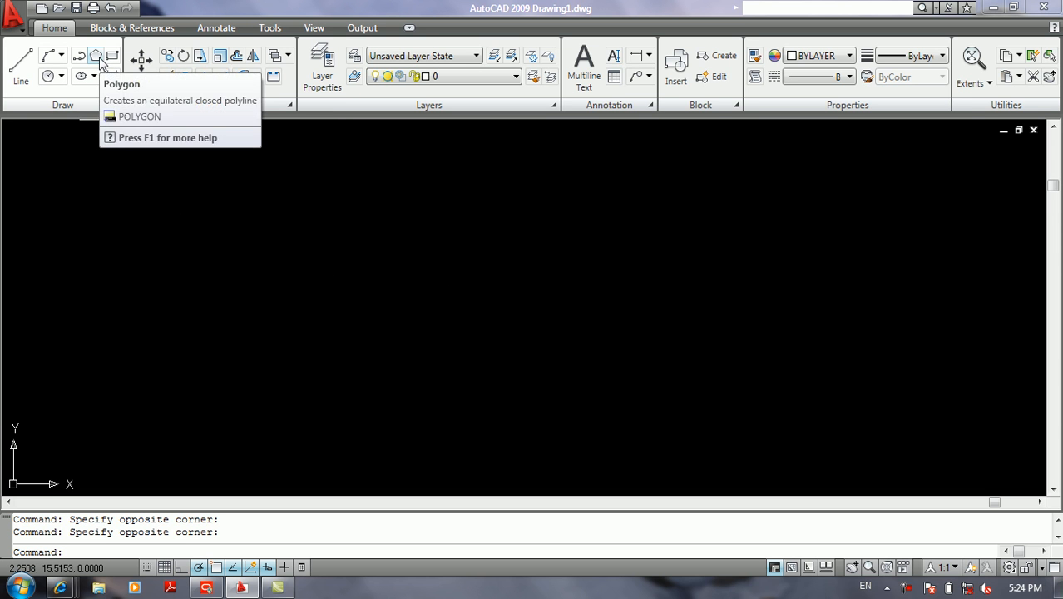
pyautogui.write('pol')
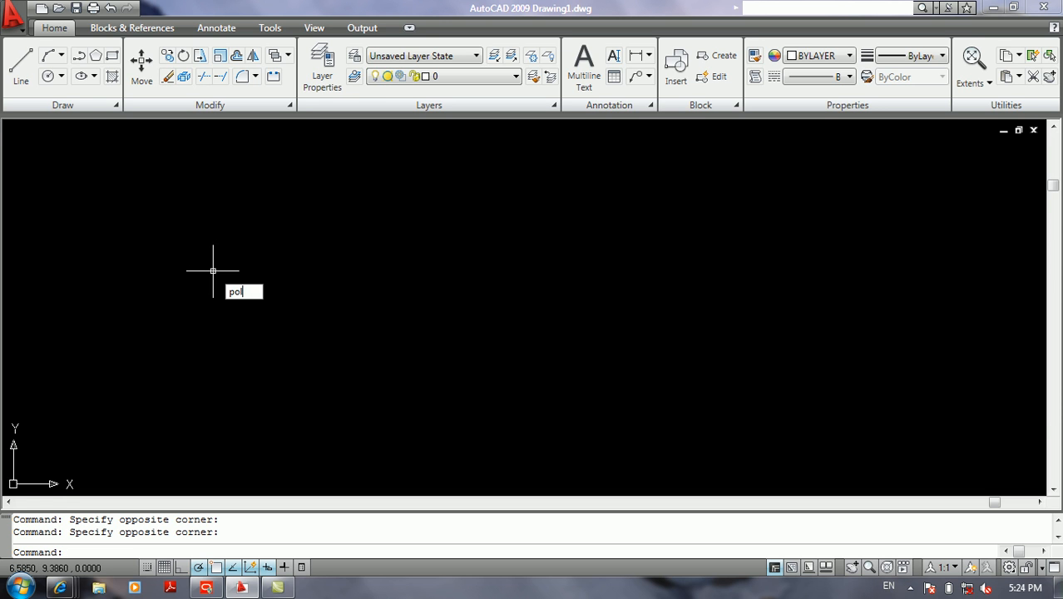
pyautogui.press('Return')
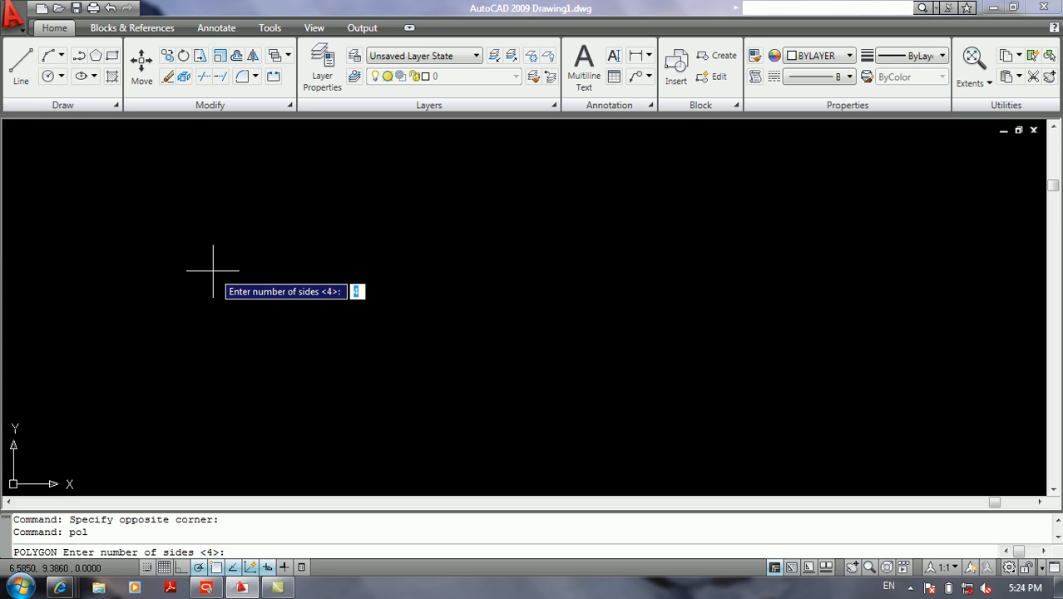
pyautogui.write('7')
pyautogui.press('Return')
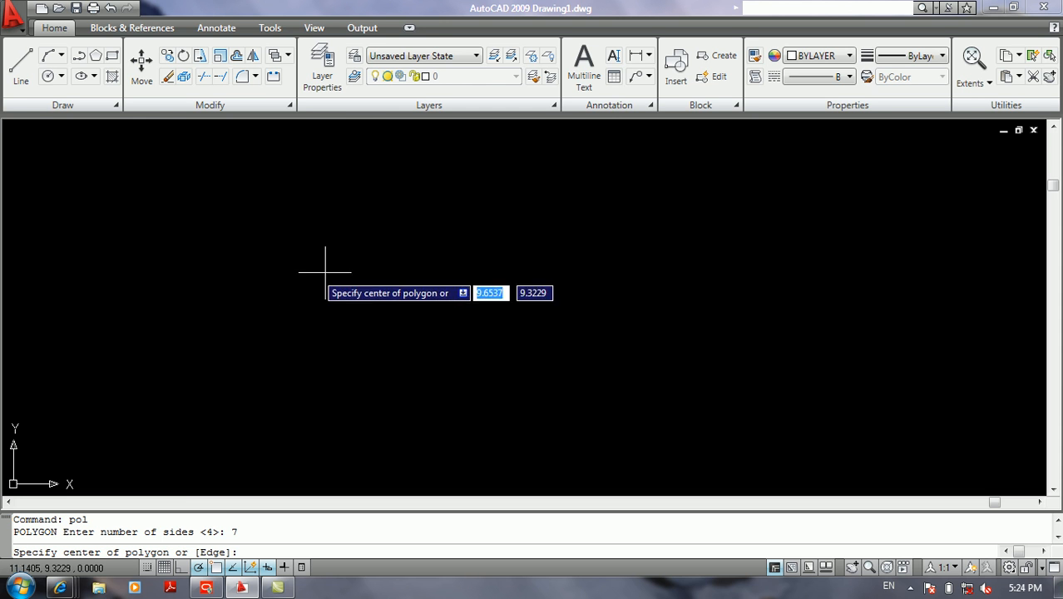
pyautogui.click(405, 268)
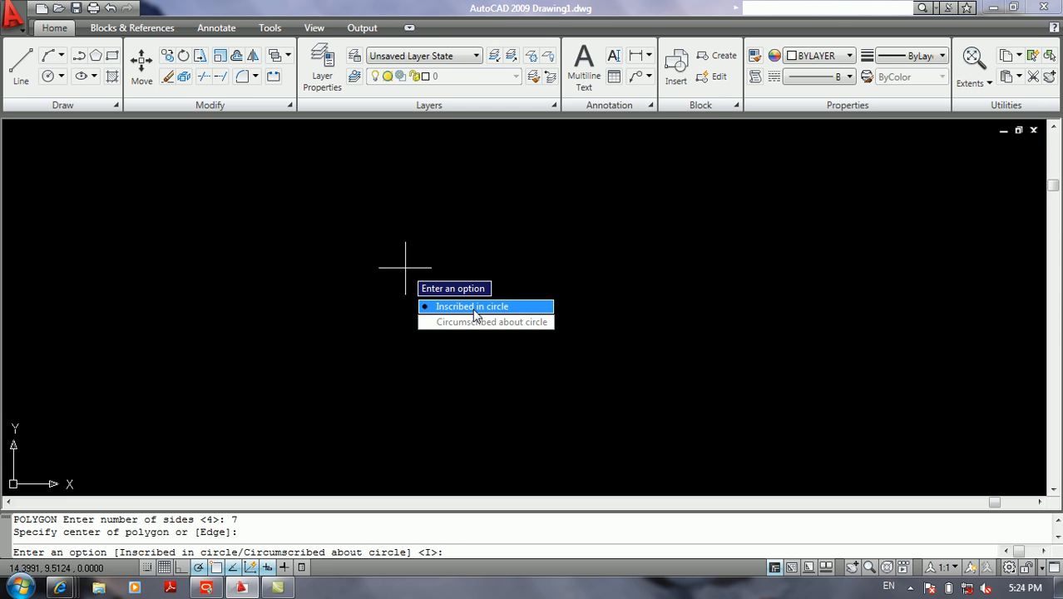
pyautogui.click(475, 314)
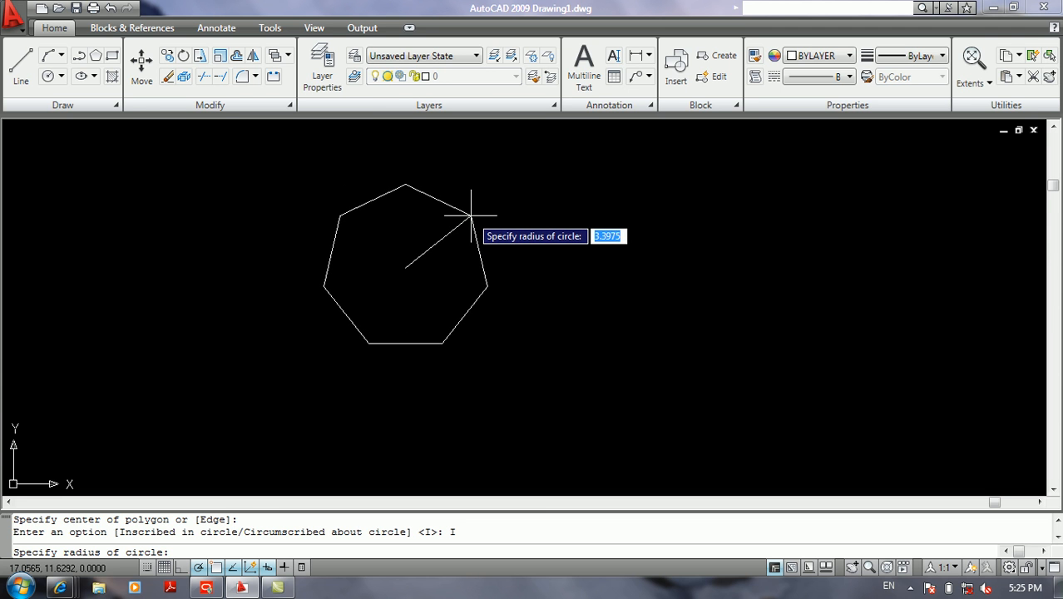
pyautogui.write('10')
pyautogui.press('Return')
# Draw a circle of radius 10 to the right of the heptagon
pyautogui.scroll(-5, 475, 209)
pyautogui.moveTo(475, 209); pyautogui.dragTo(360, 247, button='middle')
pyautogui.scroll(2, 453, 262)
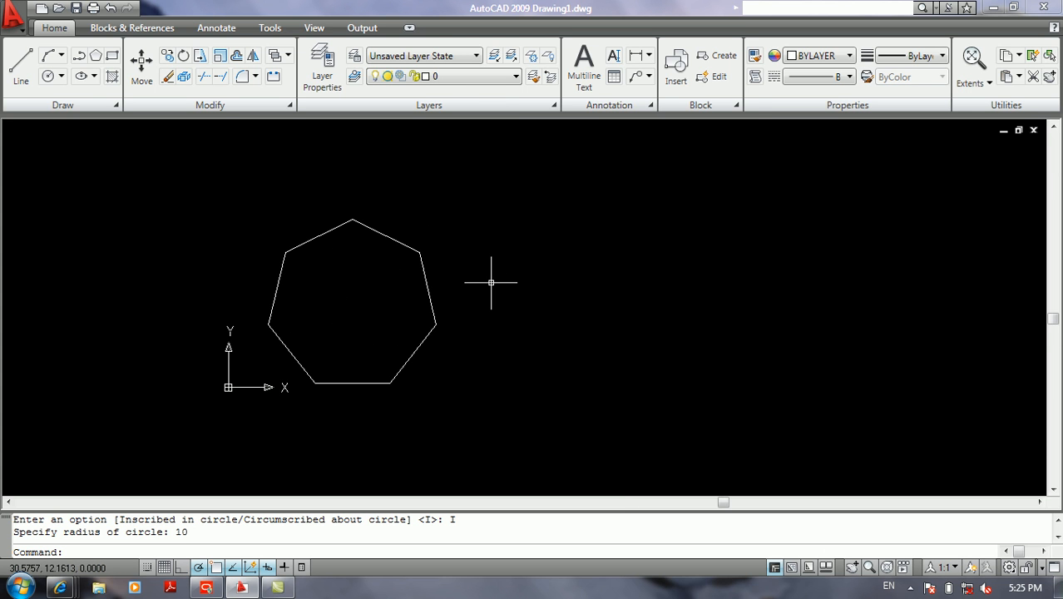
pyautogui.write('c')
pyautogui.press('Return')
pyautogui.click(648, 296)
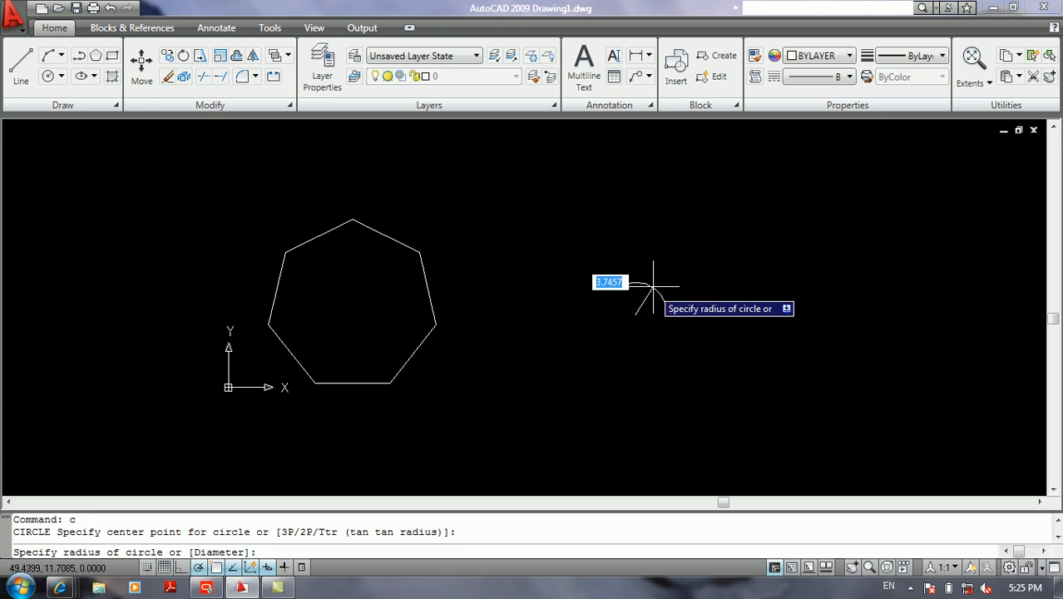
pyautogui.write('10')
pyautogui.press('Return')
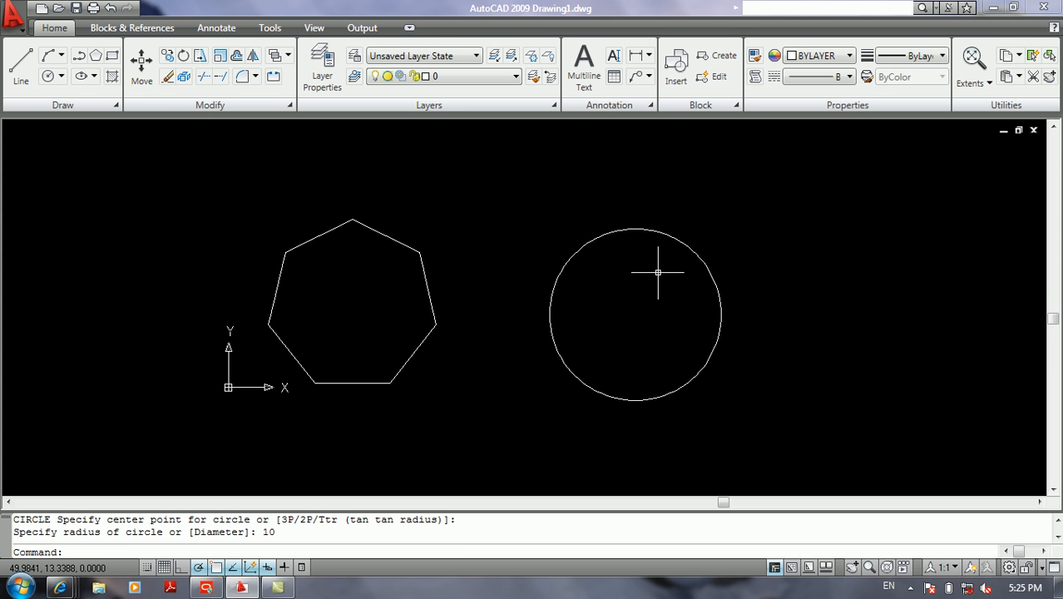
# Draw a five-sided polygon centred on the circle's centre, using the Inscribed in circle option with radius 10
pyautogui.moveTo(657, 271); pyautogui.dragTo(645, 258, button='middle')
pyautogui.write('o')
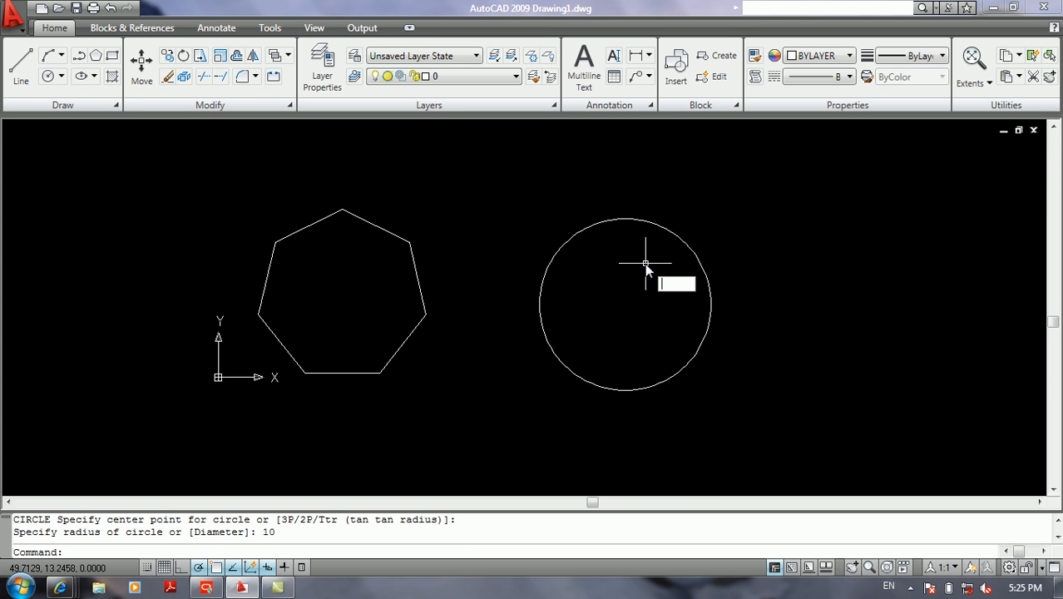
pyautogui.write('pol')
pyautogui.press('Return')
pyautogui.write('5')
pyautogui.press('Return')
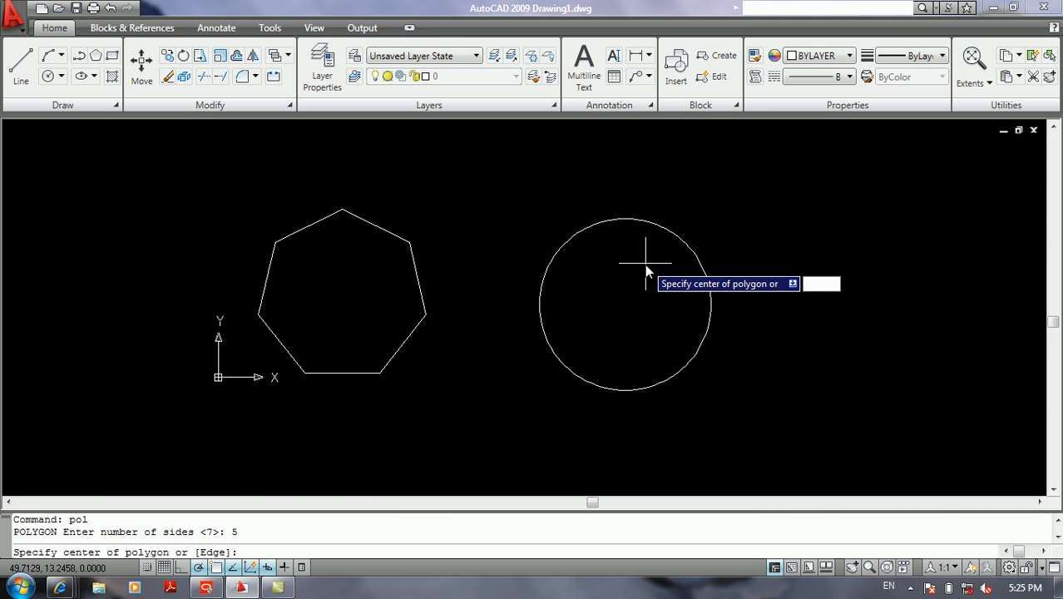
pyautogui.press('Escape')
pyautogui.press('Return')
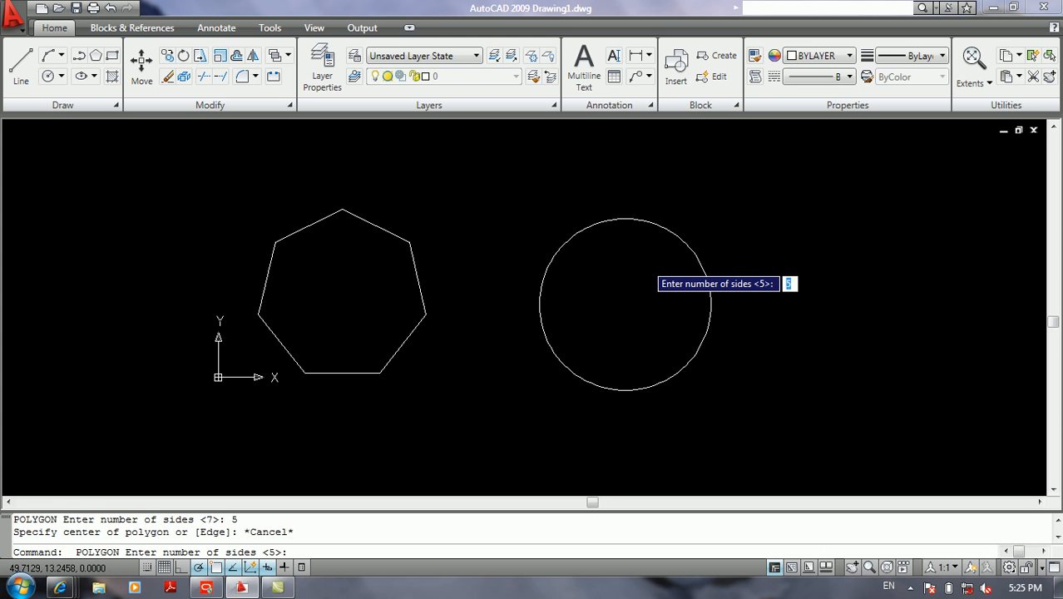
pyautogui.press('Return')
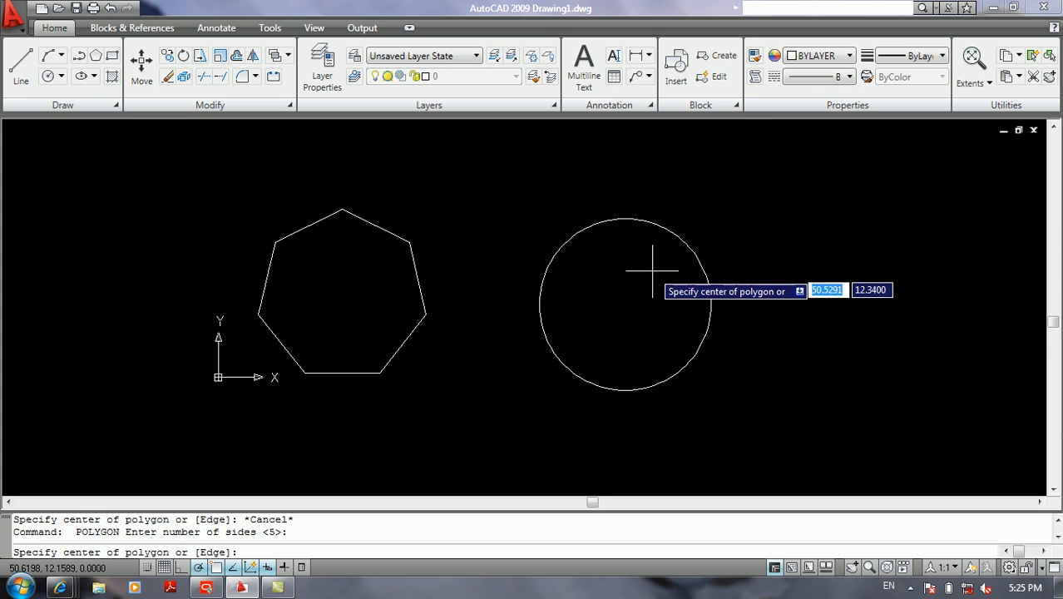
pyautogui.click(625, 304)
pyautogui.click(654, 339)
pyautogui.write('10')
pyautogui.press('Return')
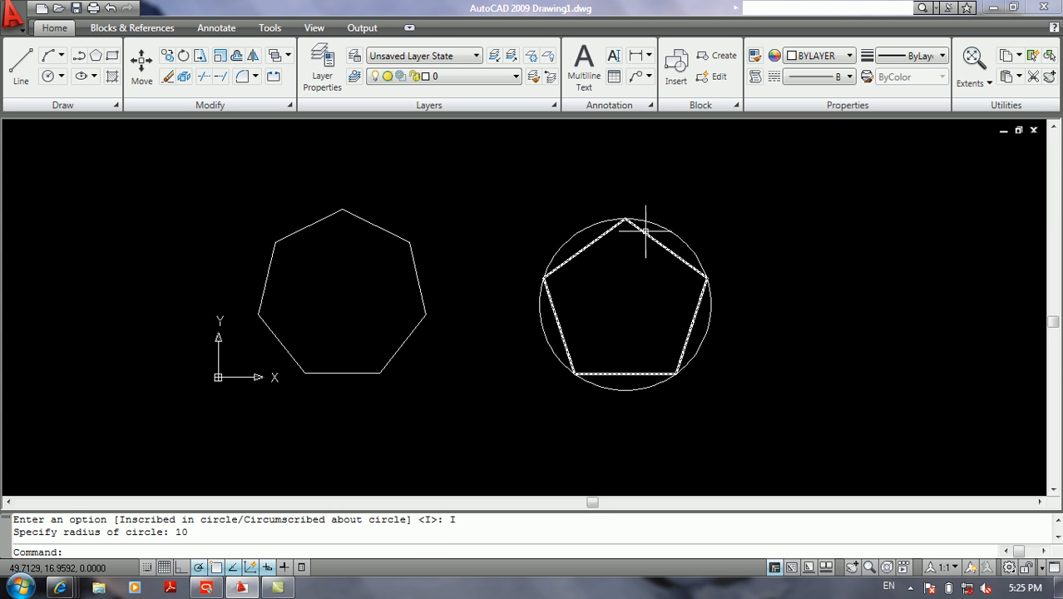
pyautogui.write('po')
pyautogui.press('Return')
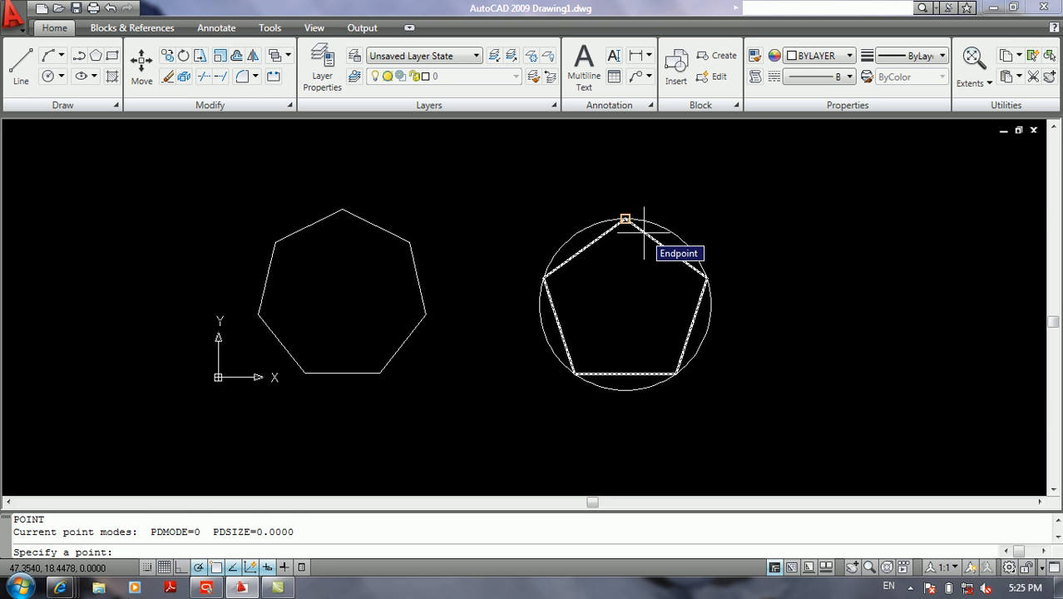
pyautogui.press('Escape')
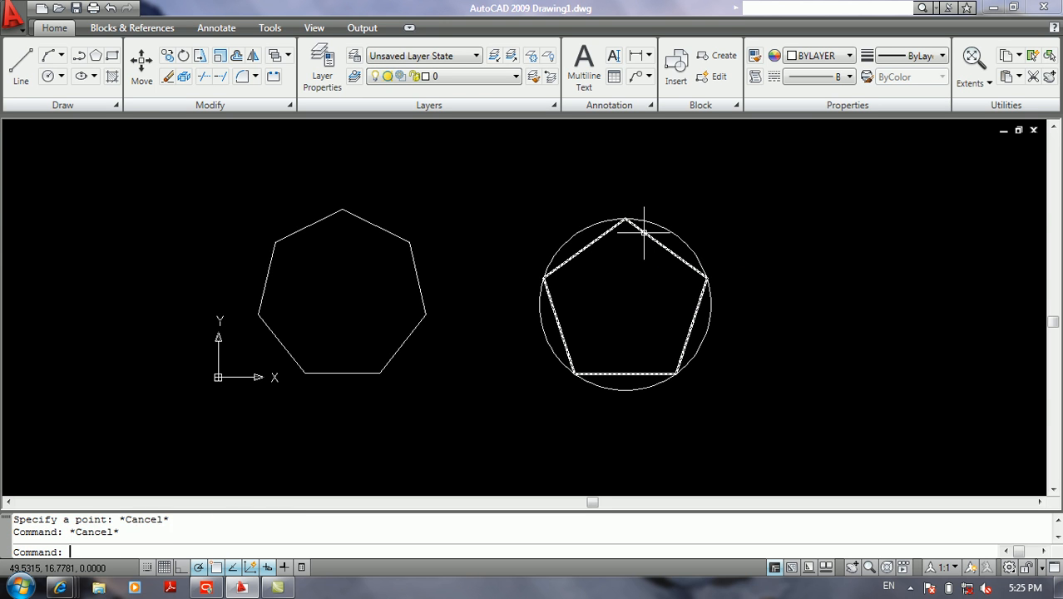
pyautogui.press('Escape')
# Draw a nine-sided polygon centred on the circle's centre, using the Circumscribed about circle option with radius 10
pyautogui.write('pol')
pyautogui.press('Return')
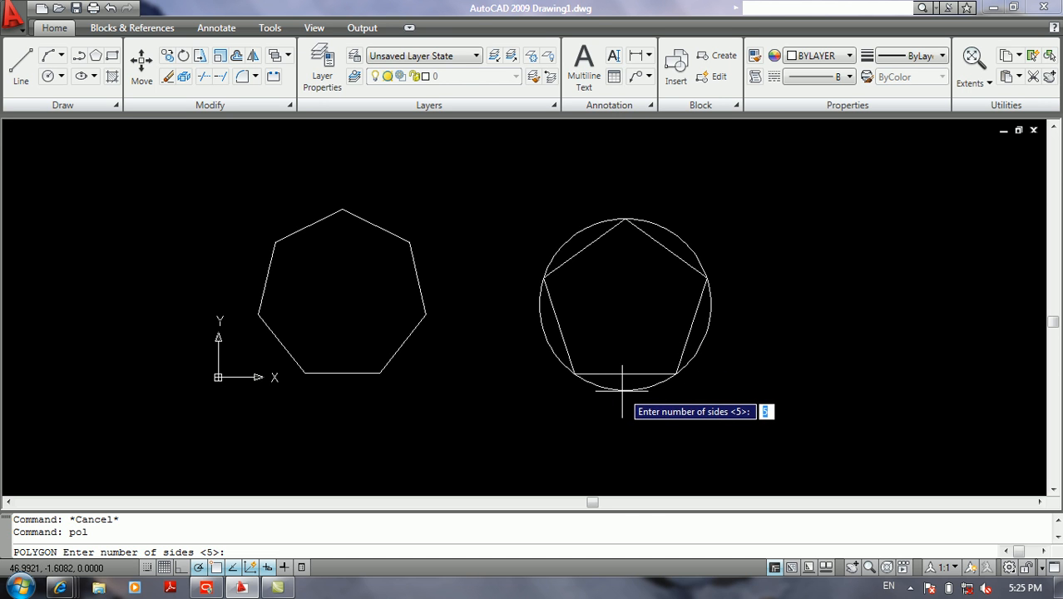
pyautogui.write('9')
pyautogui.press('Return')
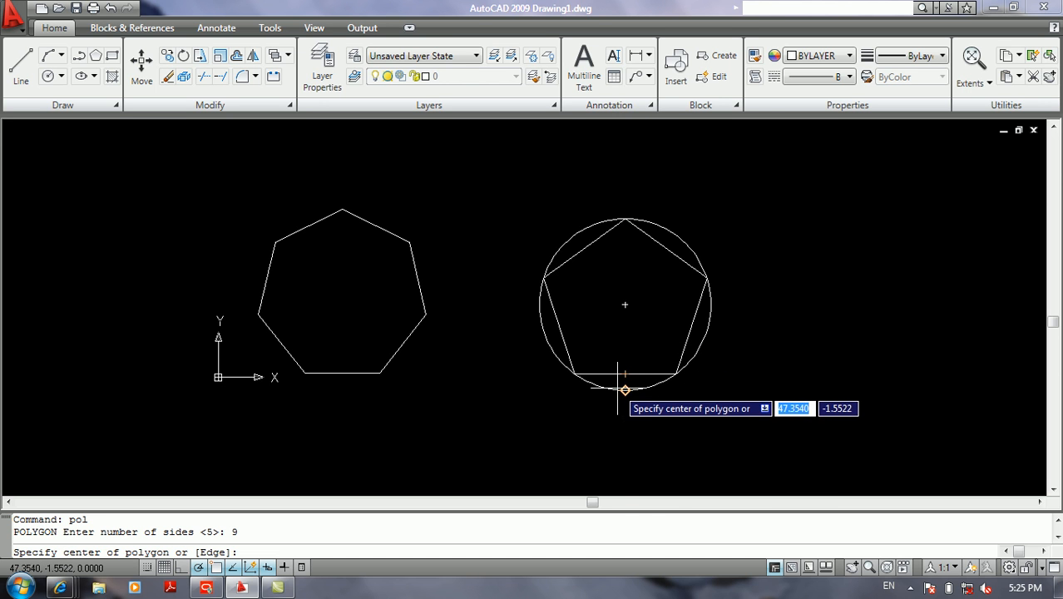
pyautogui.click(626, 306)
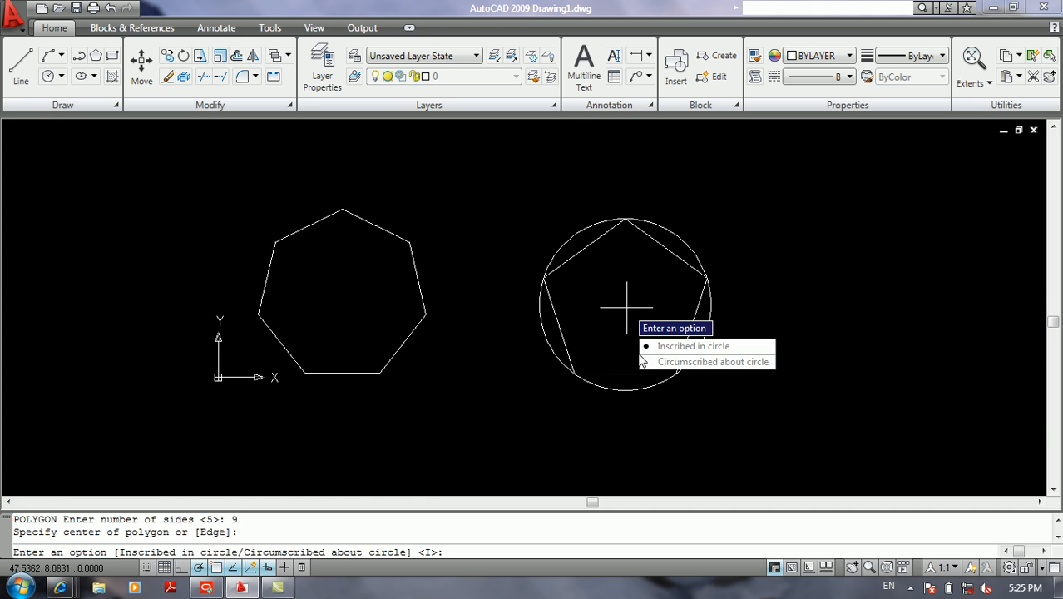
pyautogui.click(644, 361)
pyautogui.write('1')
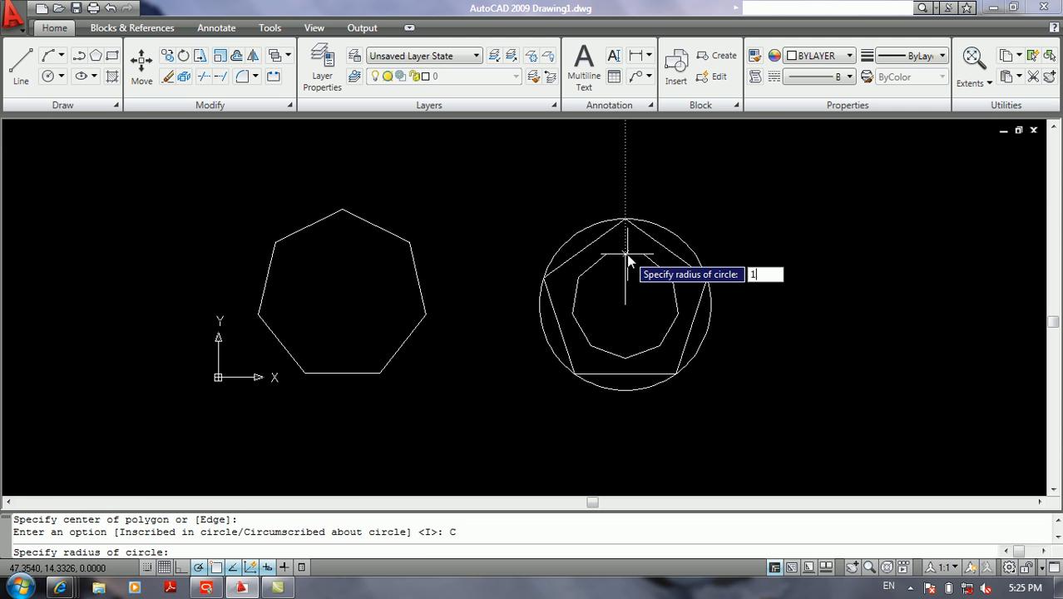
pyautogui.write('0')
pyautogui.press('Return')
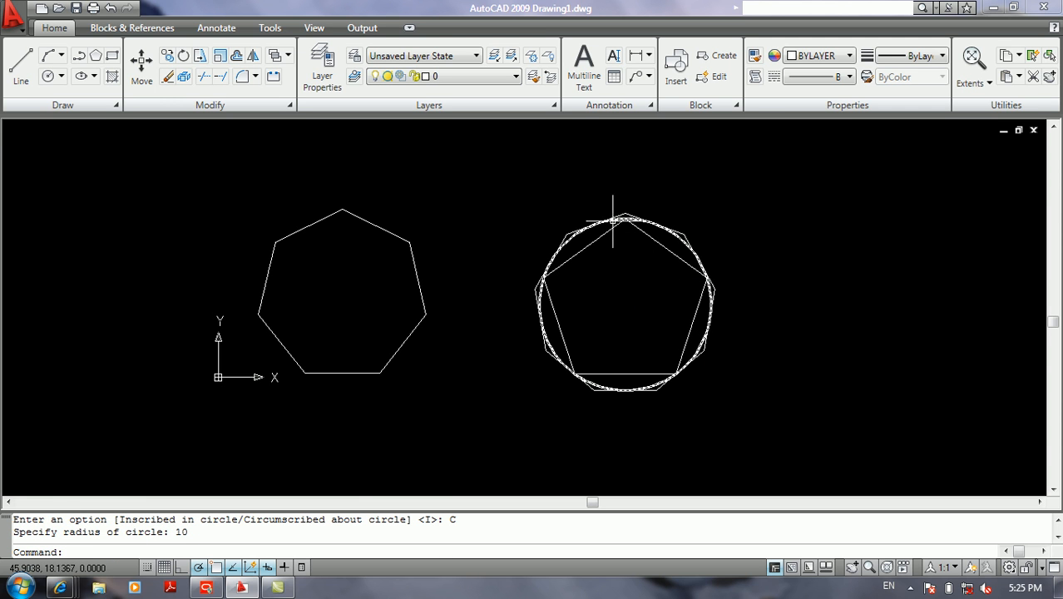
pyautogui.rightClick(620, 222)
pyautogui.click(649, 261)
pyautogui.moveTo(632, 244)
pyautogui.mouseDown()
pyautogui.moveTo(598, 226)
pyautogui.moveTo(443, 233)
pyautogui.mouseUp()
pyautogui.moveTo(443, 233); pyautogui.dragTo(409, 272, button='middle')
pyautogui.moveTo(475, 261); pyautogui.dragTo(475, 311, button='middle')
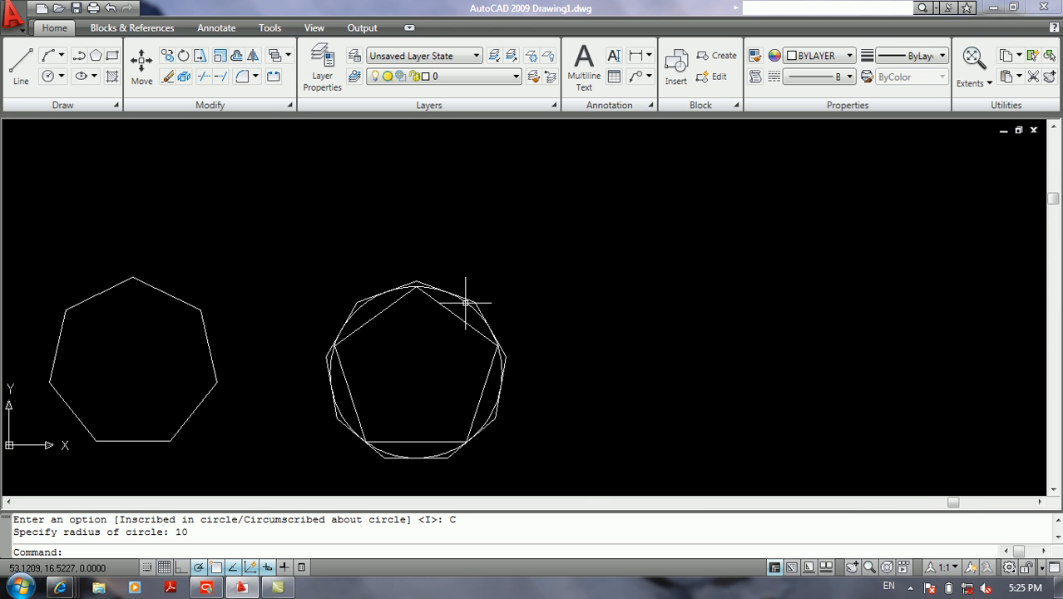
pyautogui.write('po')
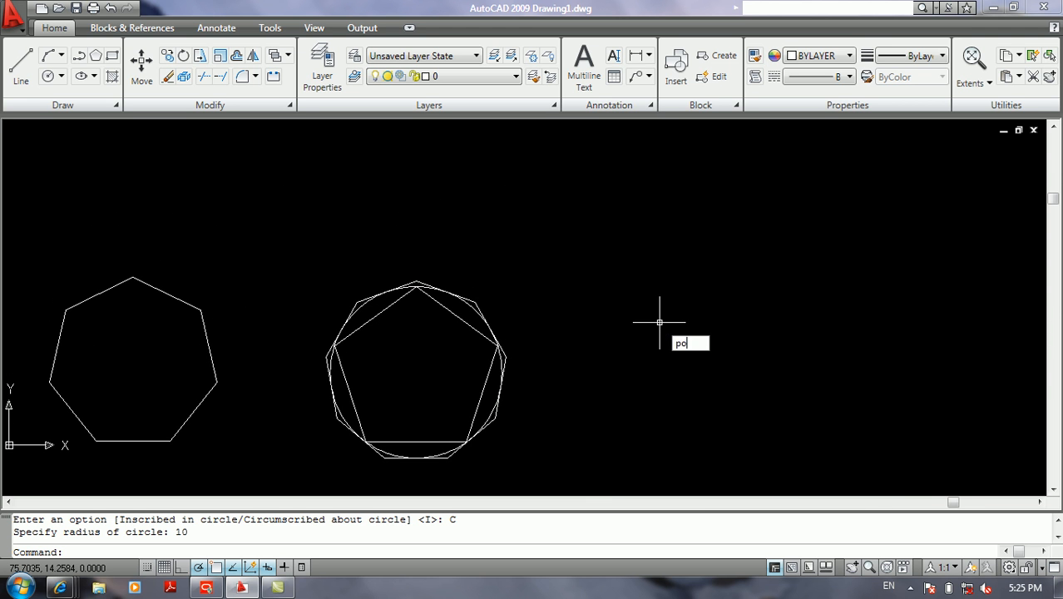
pyautogui.press('Return')
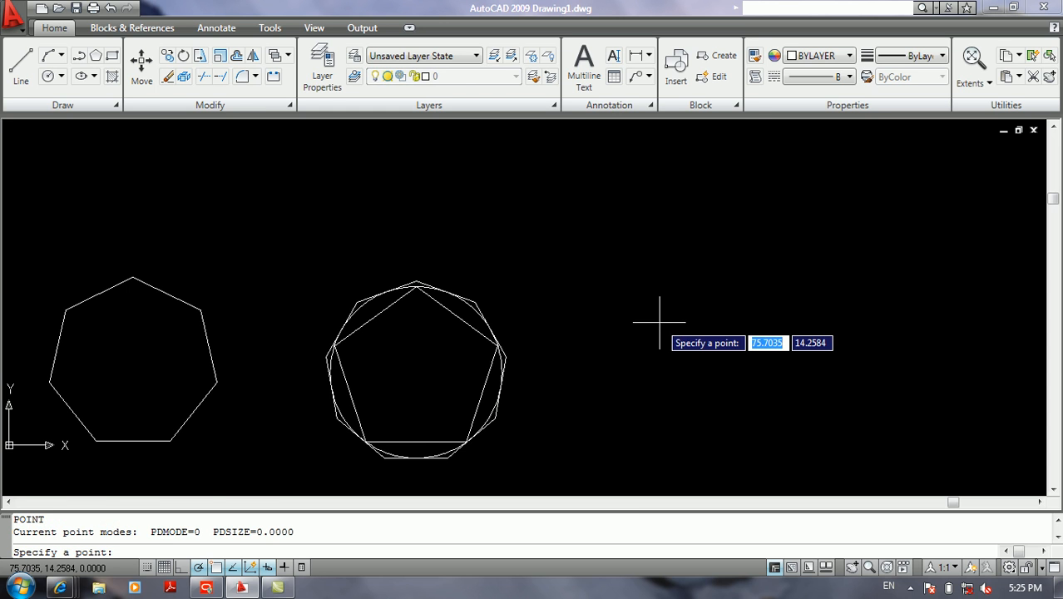
pyautogui.press('Escape')
# Draw a nine-sided polygon by its edge in the empty area right of the circle, with a horizontal edge of length 3
pyautogui.write('pol')
pyautogui.press('Return')
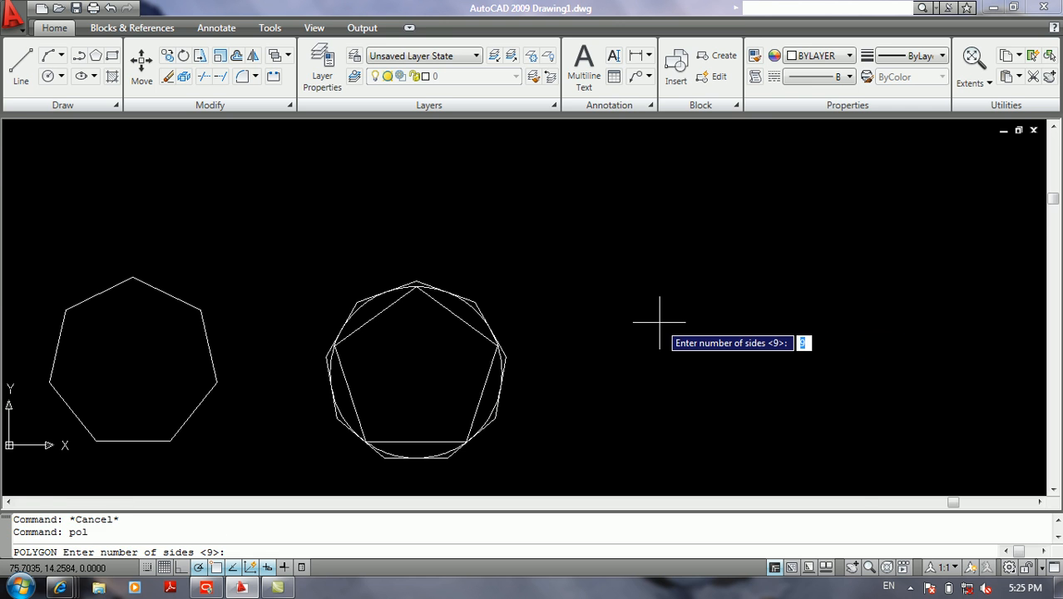
pyautogui.press('Return')
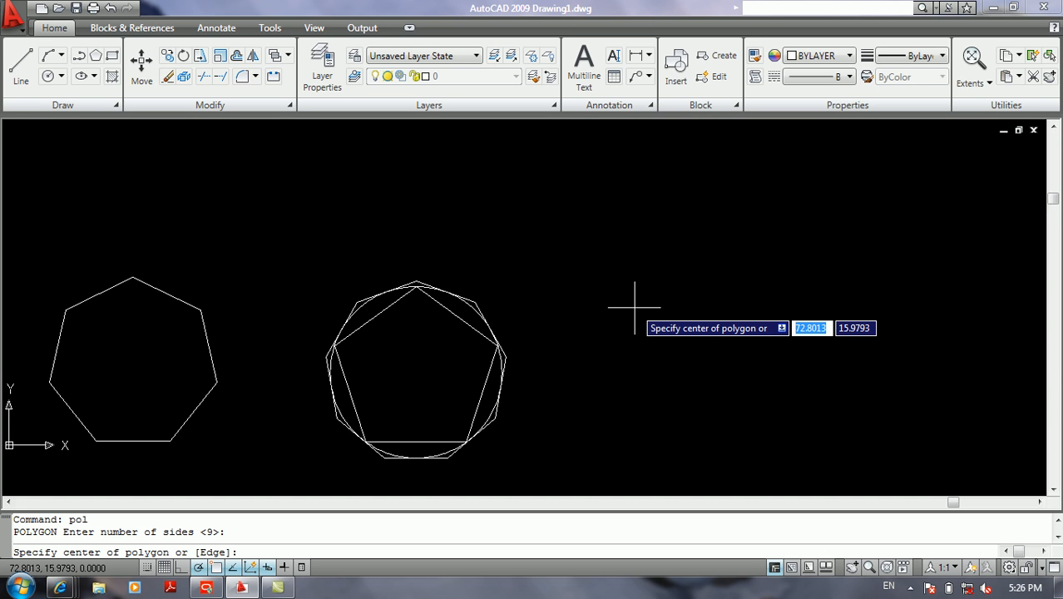
pyautogui.moveTo(657, 285); pyautogui.dragTo(657, 301, button='middle')
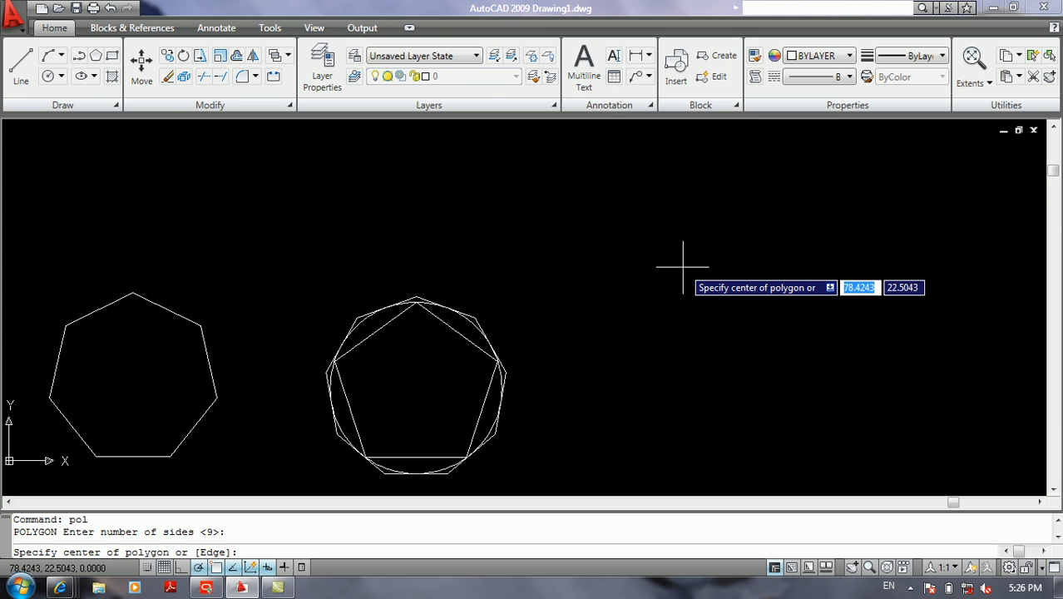
pyautogui.write('e')
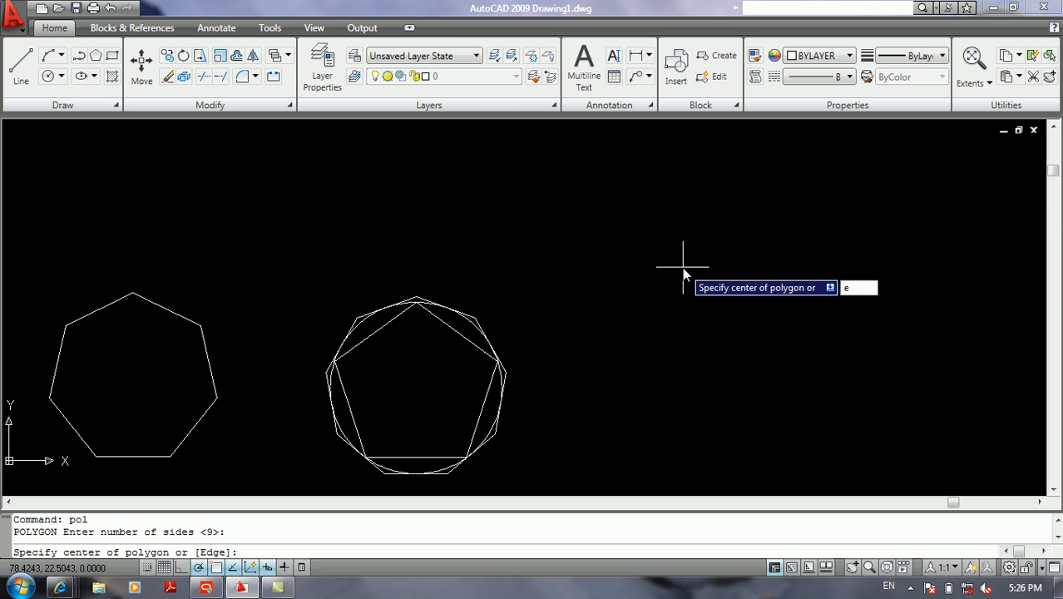
pyautogui.press('Return')
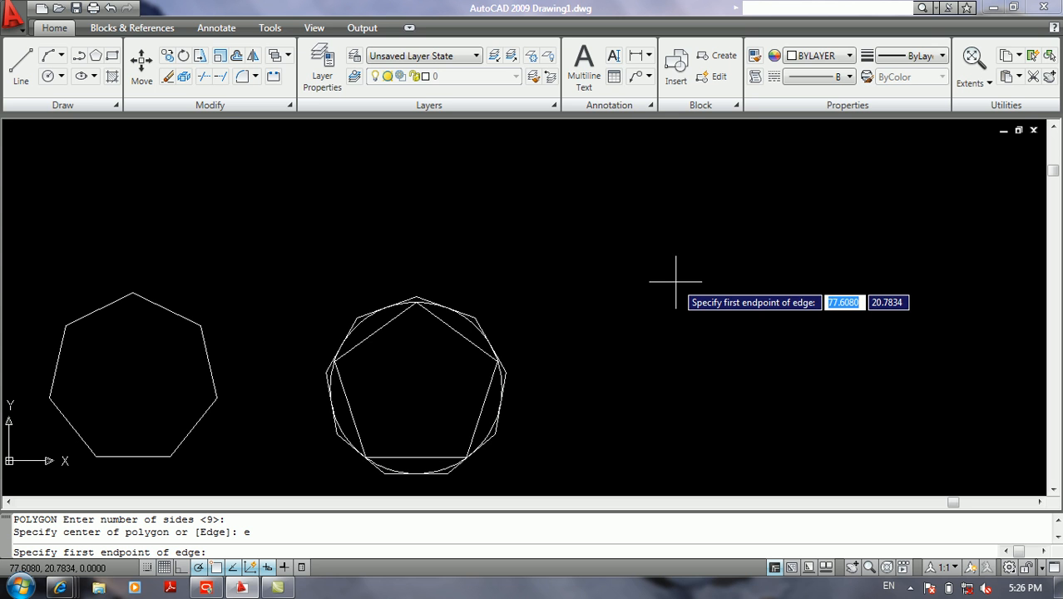
pyautogui.click(653, 329)
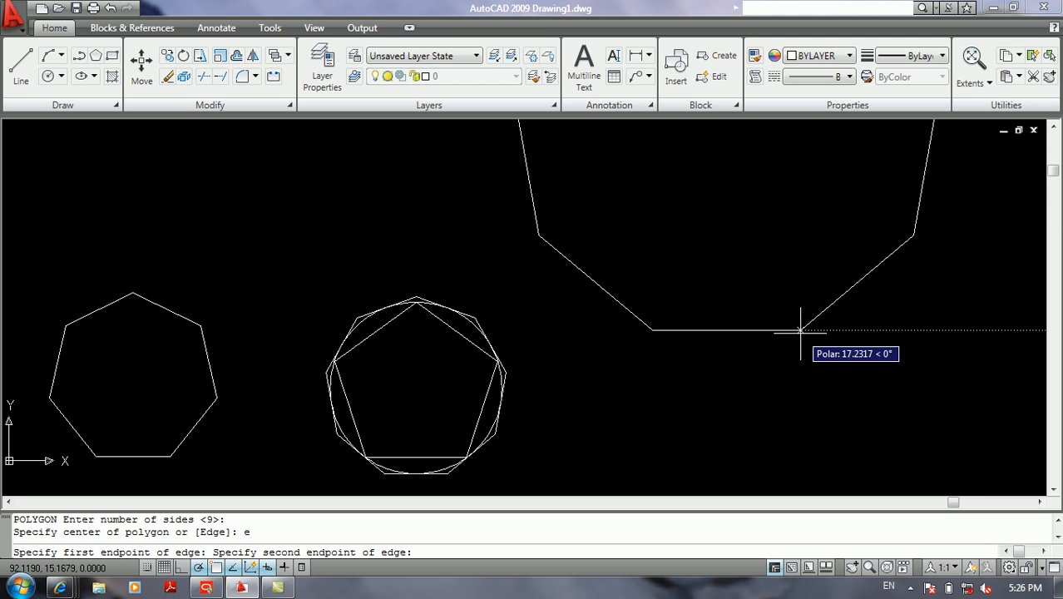
pyautogui.write('3')
pyautogui.press('Return')
pyautogui.scroll(5, 707, 299)
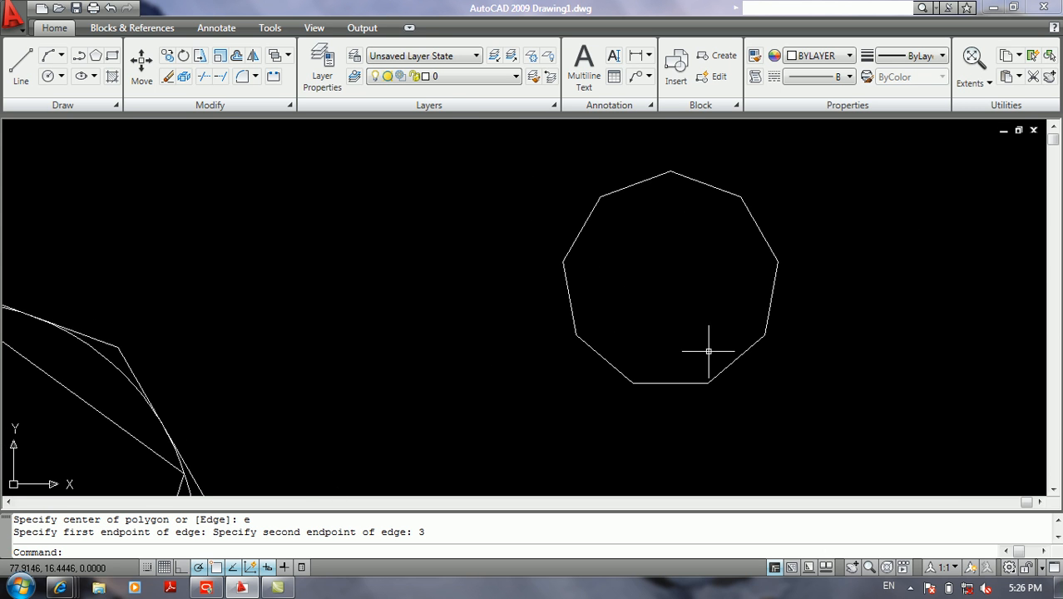
# Draw another nine-sided polygon by its edge in the empty area beside the small nonagon, with edge length 5 at 38°
pyautogui.moveTo(648, 276); pyautogui.dragTo(391, 317, button='middle')
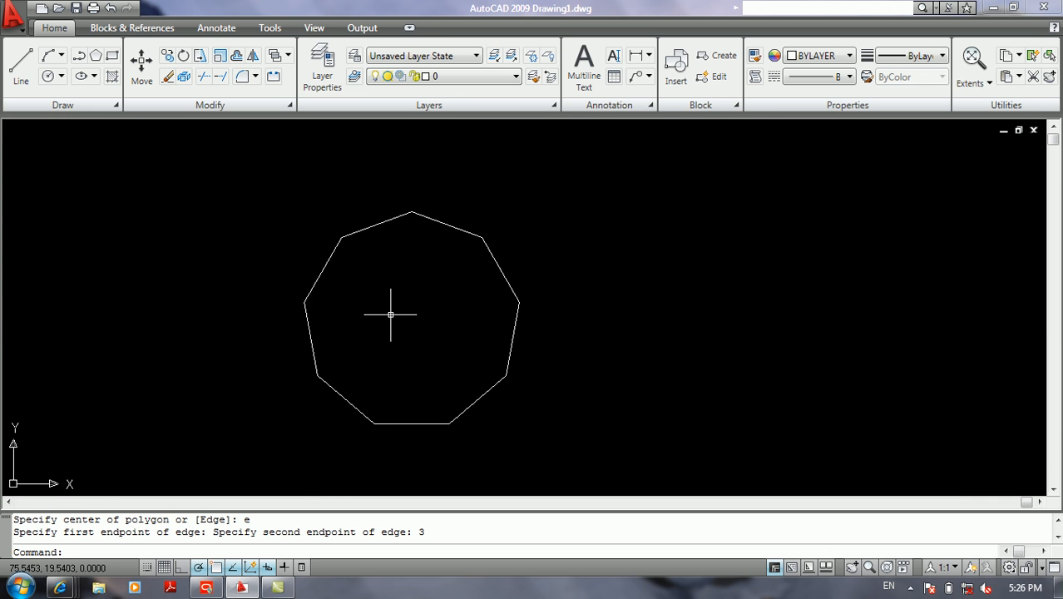
pyautogui.moveTo(506, 311); pyautogui.dragTo(362, 294, button='middle')
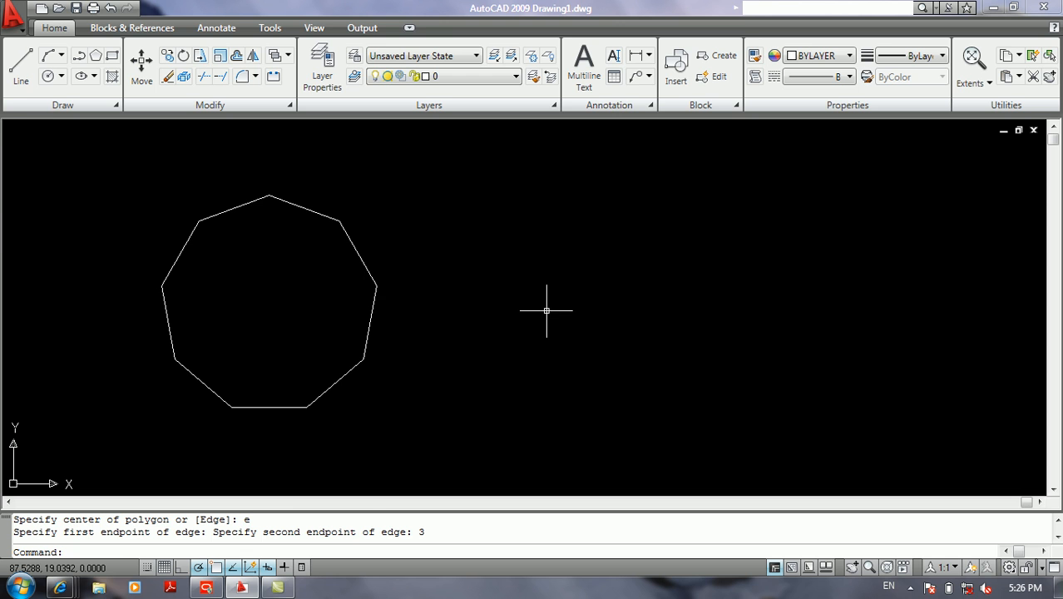
pyautogui.press('Return')
pyautogui.press('Return')
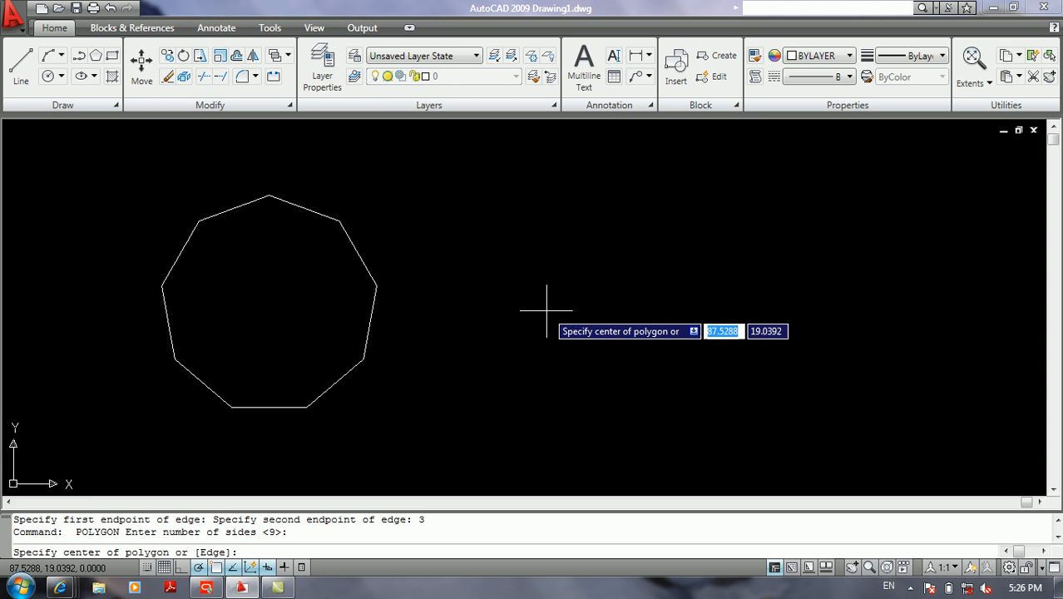
pyautogui.write('e')
pyautogui.press('Return')
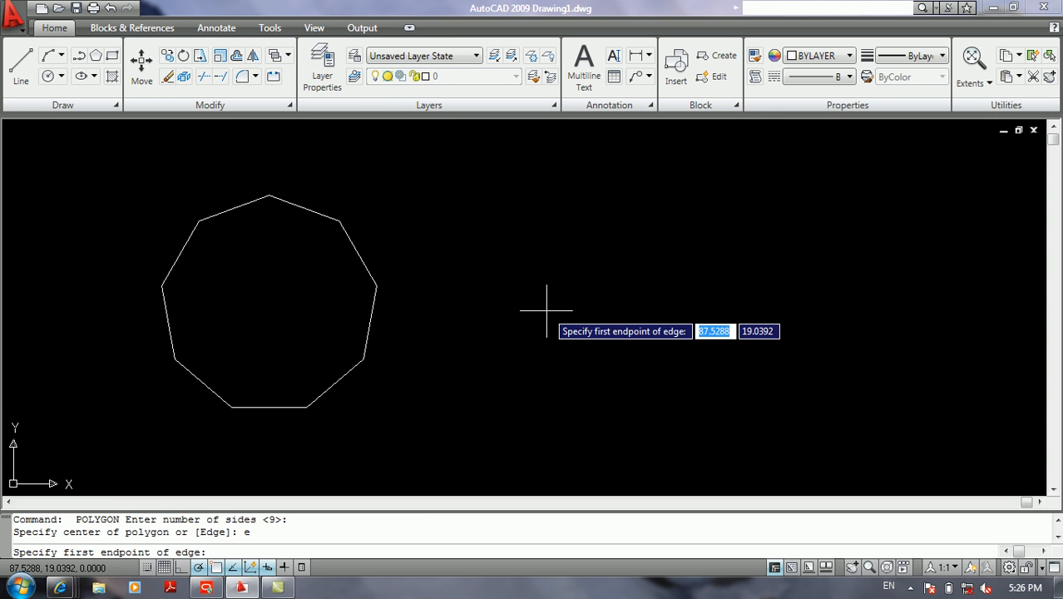
pyautogui.click(572, 308)
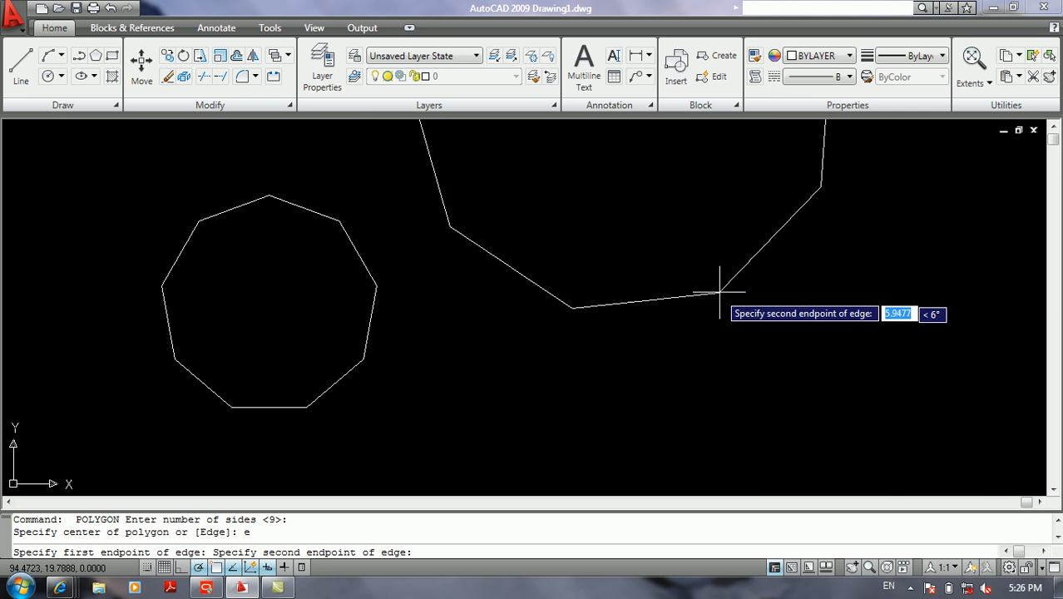
pyautogui.scroll(-1, 728, 291)
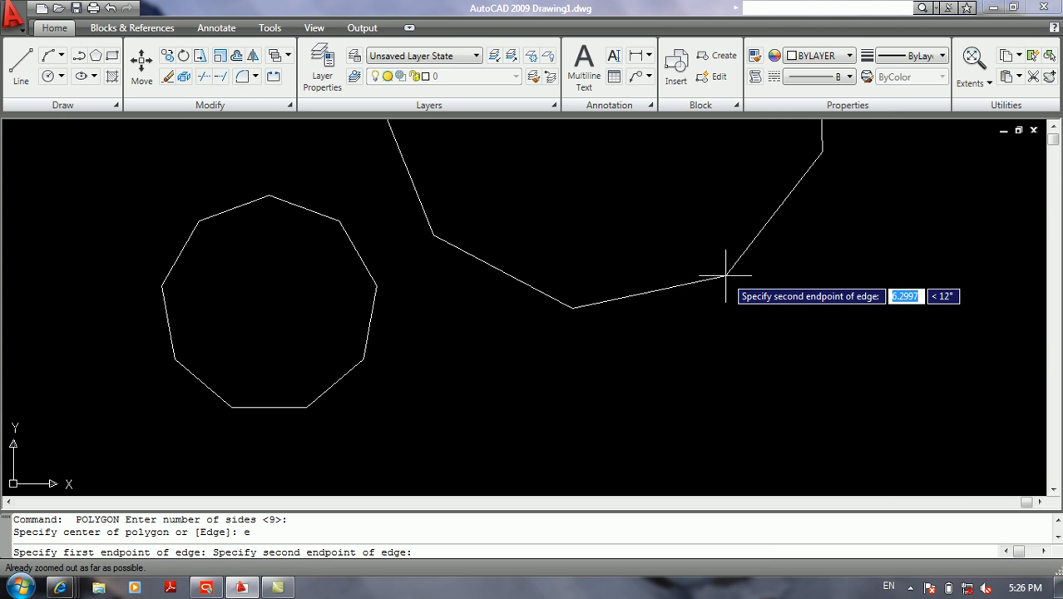
pyautogui.write('5')
pyautogui.press('Tab')
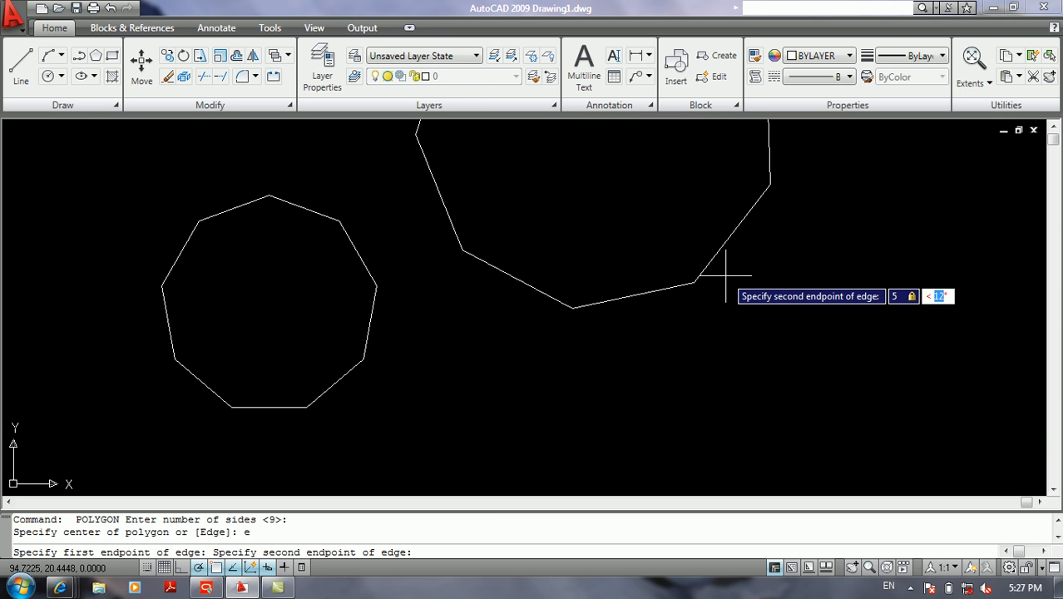
pyautogui.write('38')
pyautogui.press('Return')
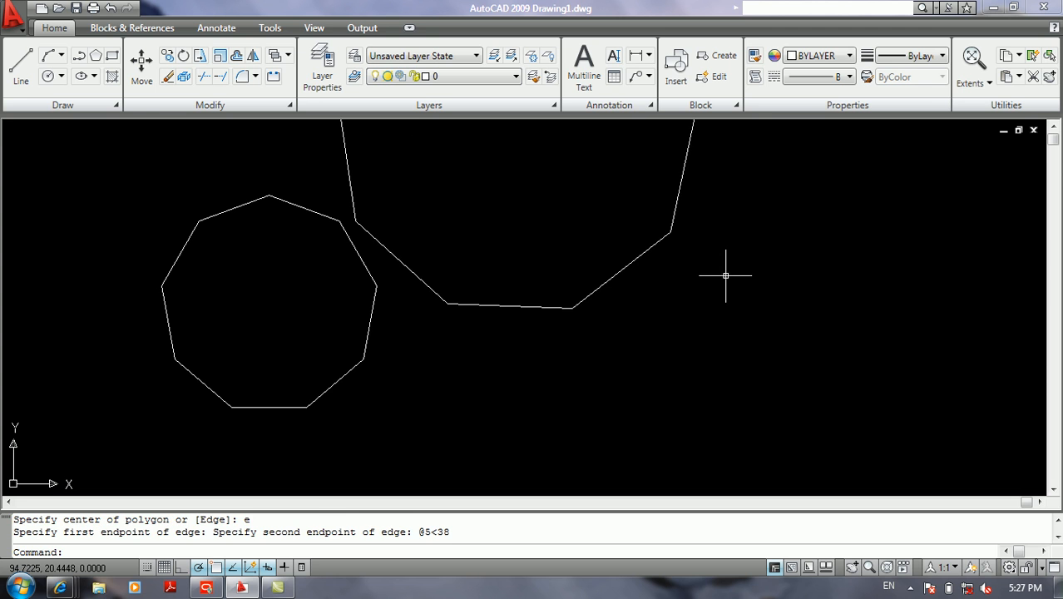
# Select the larger nonagon to examine its inclined edge and overall shape, and clear the selection
pyautogui.click(613, 278)
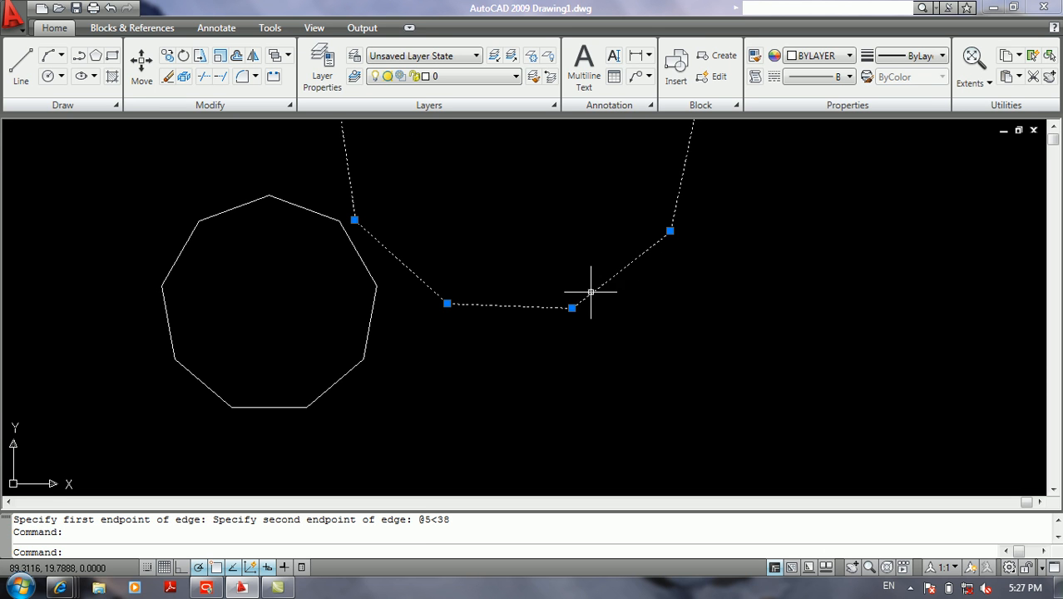
pyautogui.moveTo(676, 246); pyautogui.dragTo(708, 332, button='middle')
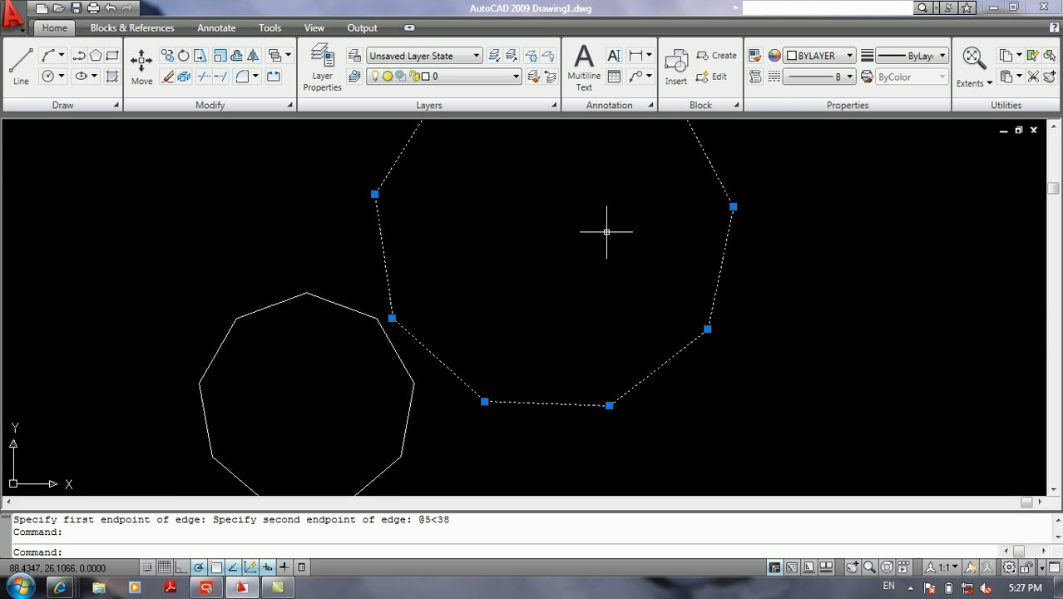
pyautogui.scroll(-2, 607, 233)
pyautogui.moveTo(610, 230)
pyautogui.mouseDown(button='middle')
pyautogui.moveTo(650, 281)
pyautogui.moveTo(529, 311)
pyautogui.moveTo(515, 330)
pyautogui.mouseUp(button='middle')
pyautogui.press('Escape')
pyautogui.press('Escape')
# Draw a third nine-sided polygon by its edge, picking both edge endpoints freehand at about 20° beside the larger nonagon
pyautogui.write('pol')
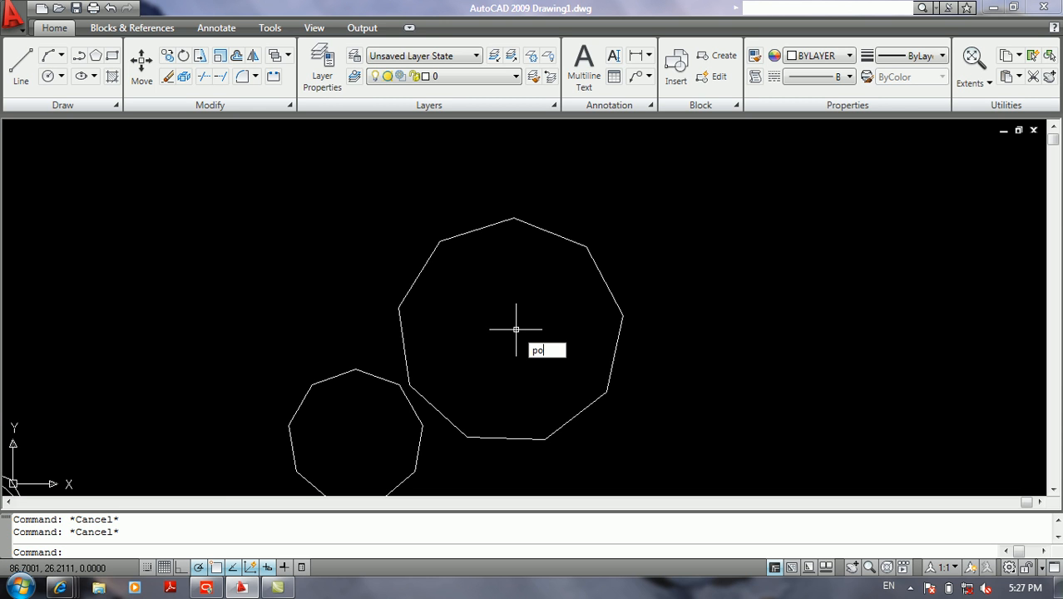
pyautogui.press('Return')
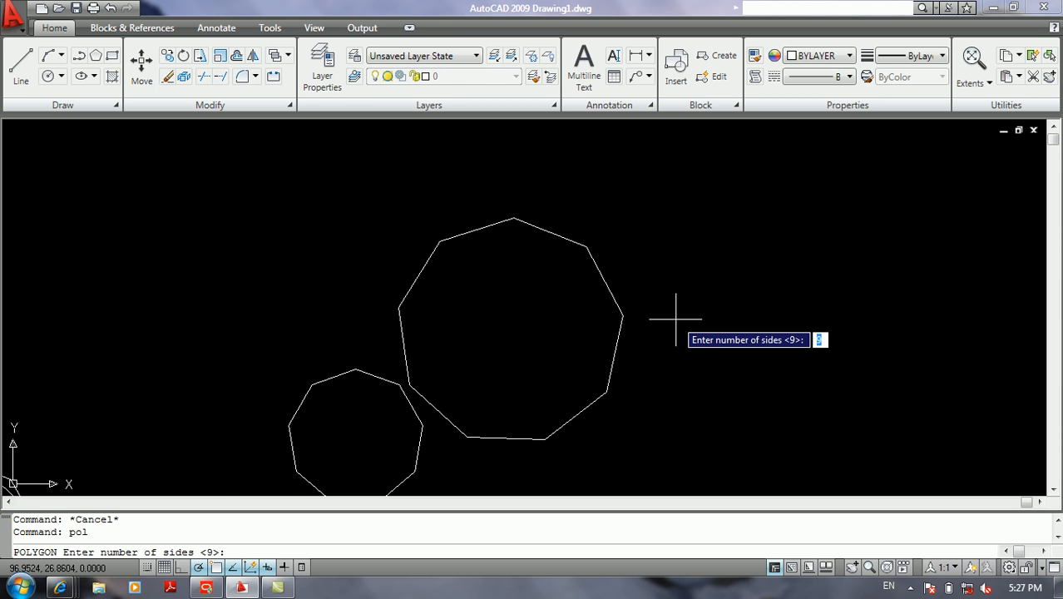
pyautogui.press('Return')
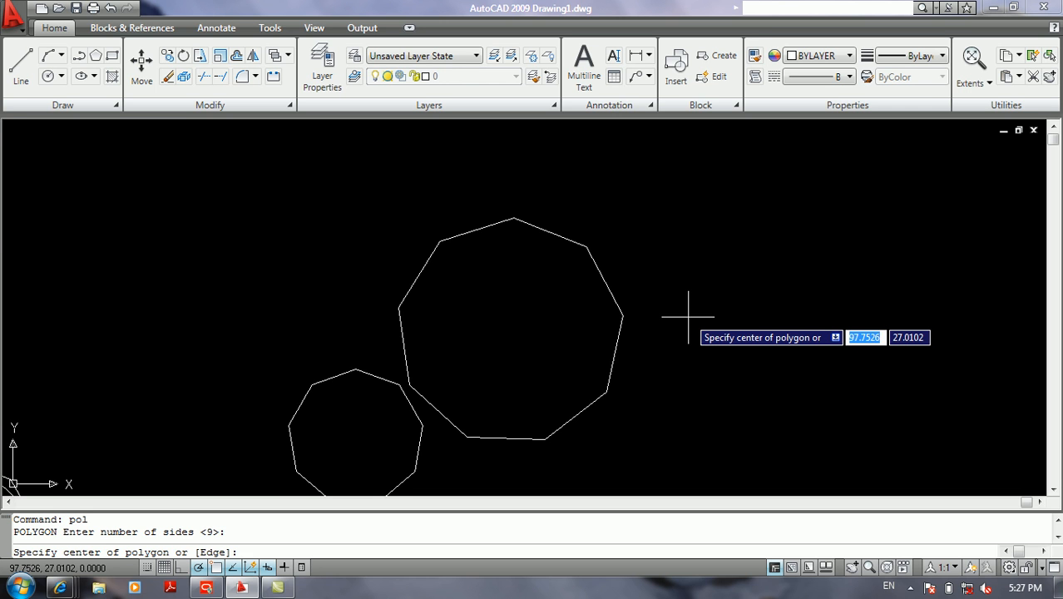
pyautogui.write('e')
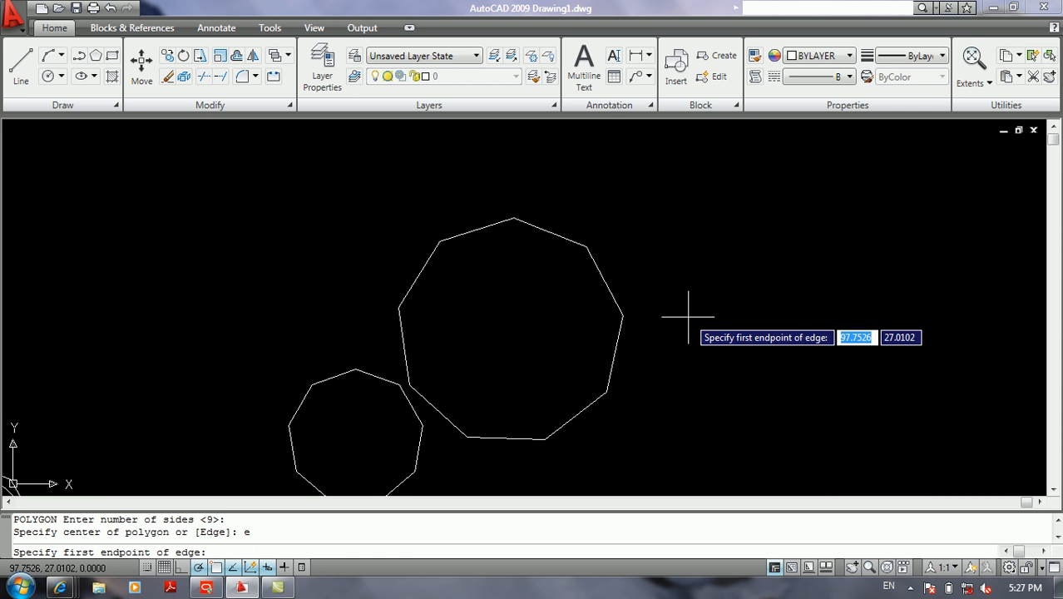
pyautogui.click(706, 310)
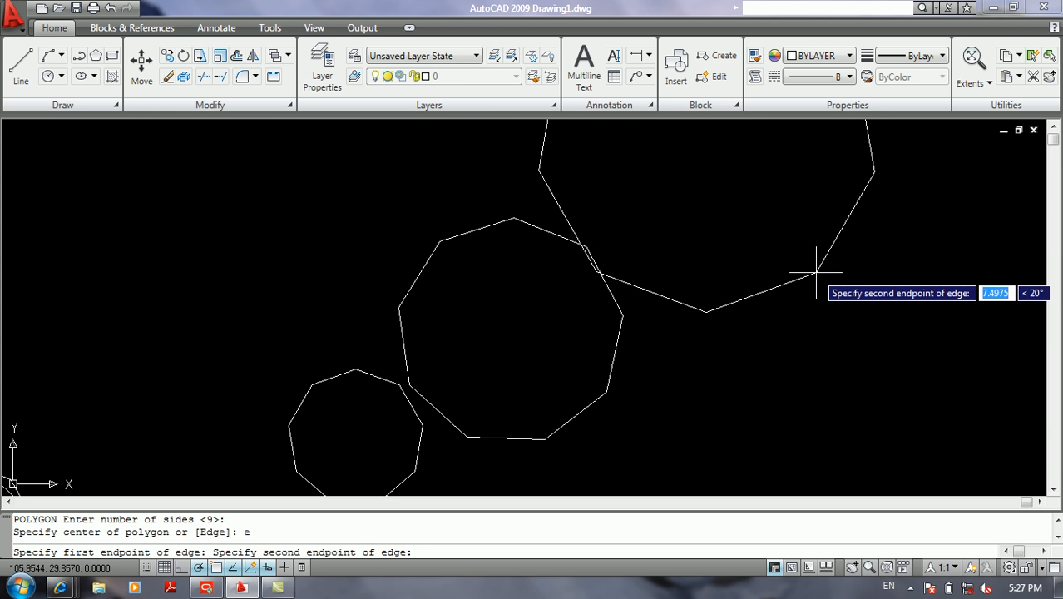
pyautogui.click(844, 263)
pyautogui.moveTo(843, 263); pyautogui.dragTo(671, 406, button='middle')
pyautogui.scroll(-3, 695, 336)
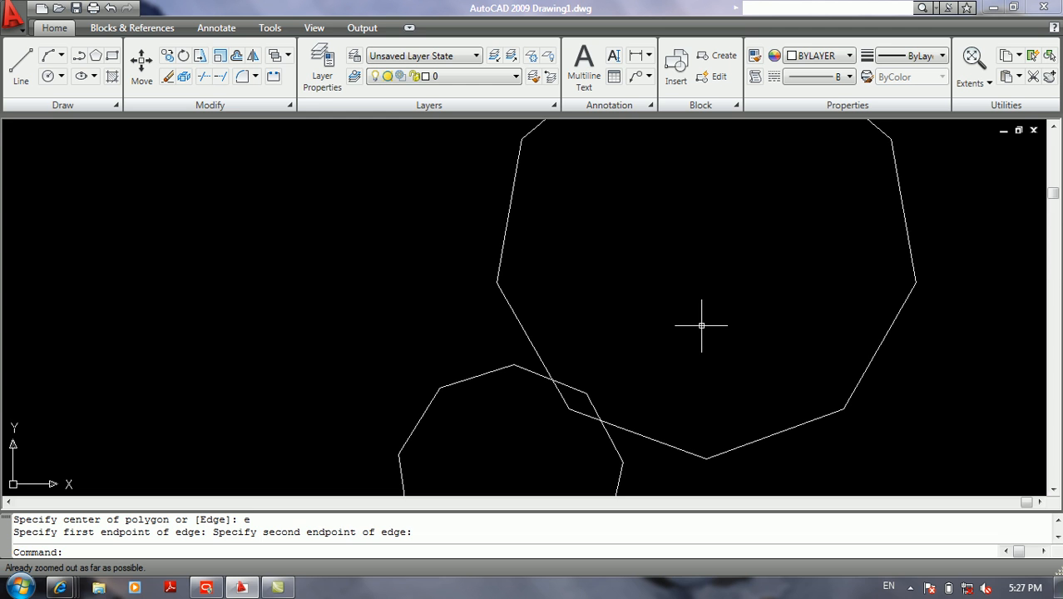
# Show the entire drawing and erase all the polygons and circles in it
pyautogui.write('z')
pyautogui.press('Return')
pyautogui.write('a')
pyautogui.press('Return')
pyautogui.scroll(-4, 702, 326)
pyautogui.click(674, 203)
pyautogui.click(191, 425)
pyautogui.press('Delete')
pyautogui.scroll(5, 321, 368)
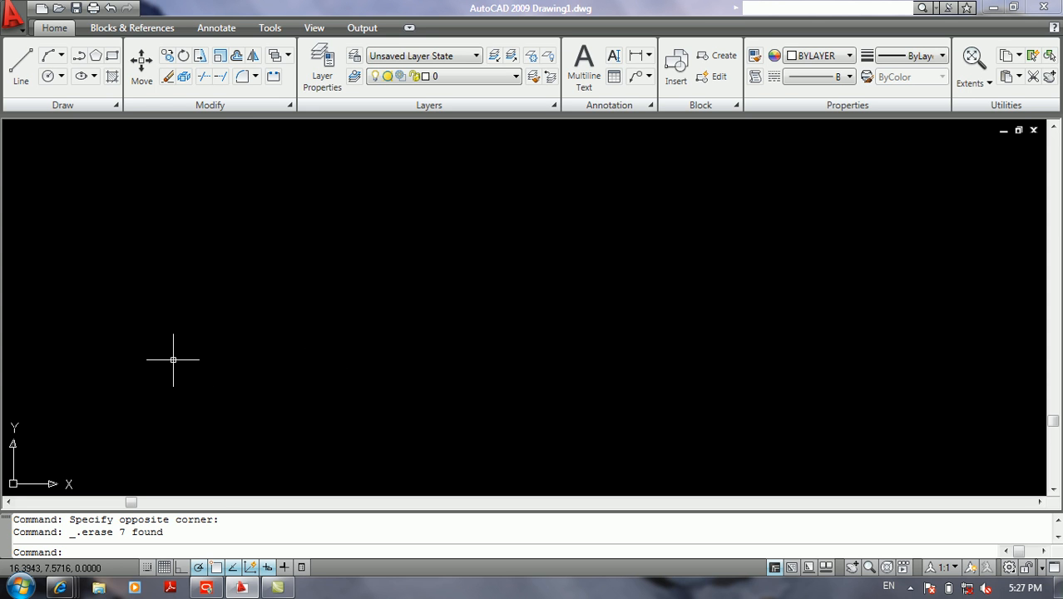
pyautogui.click(206, 237)
pyautogui.click(178, 279)
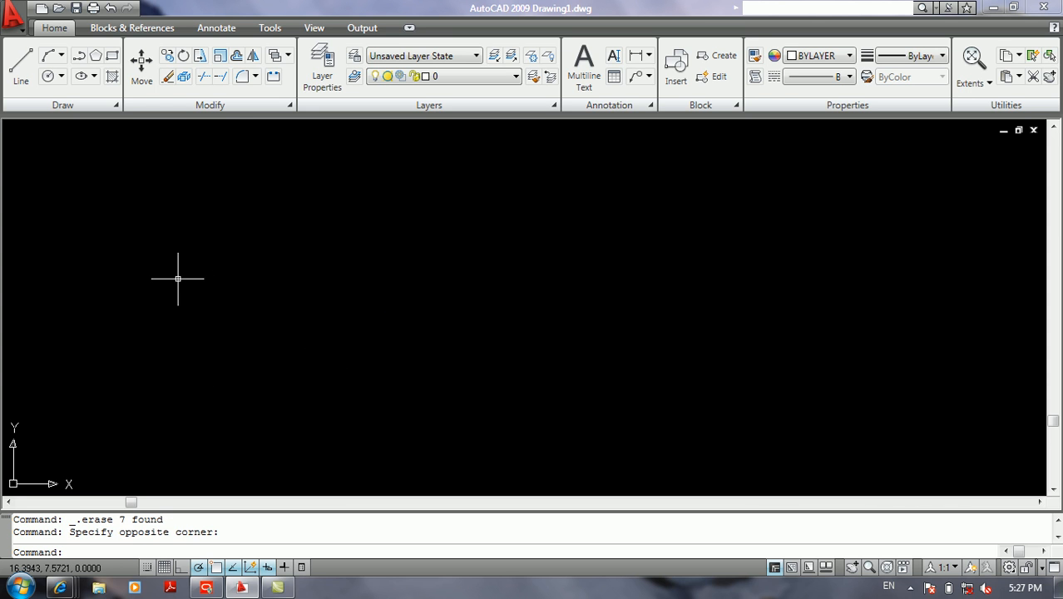
pyautogui.click(21, 28)
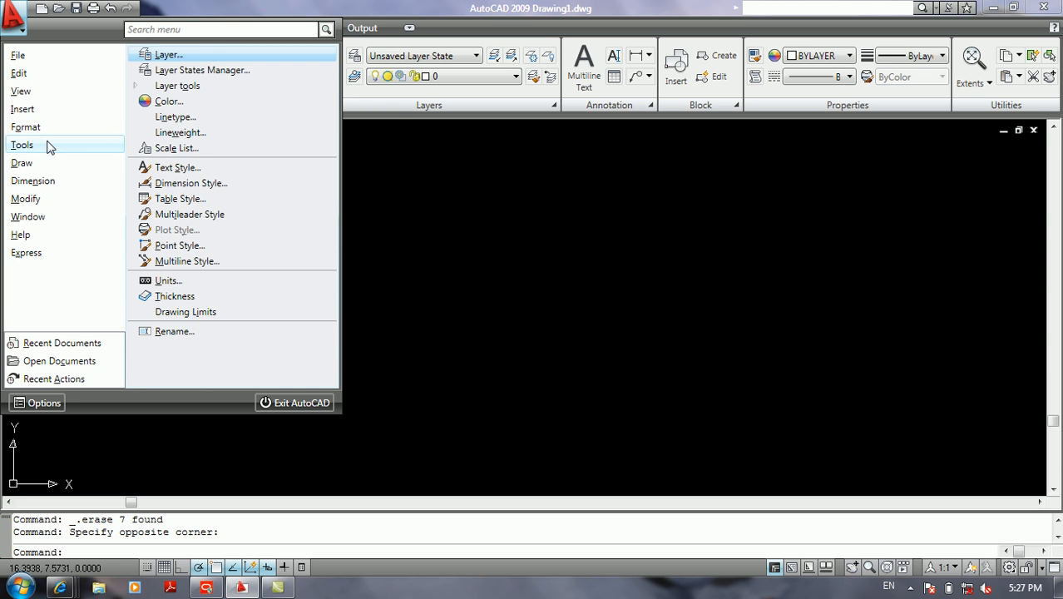
pyautogui.moveTo(52, 163)
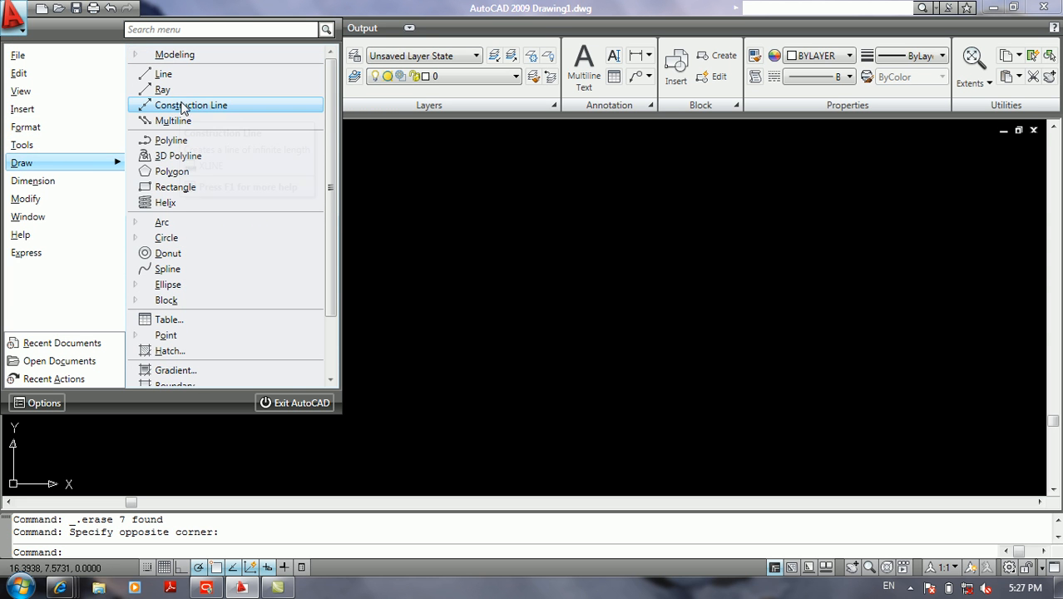
pyautogui.click(496, 187)
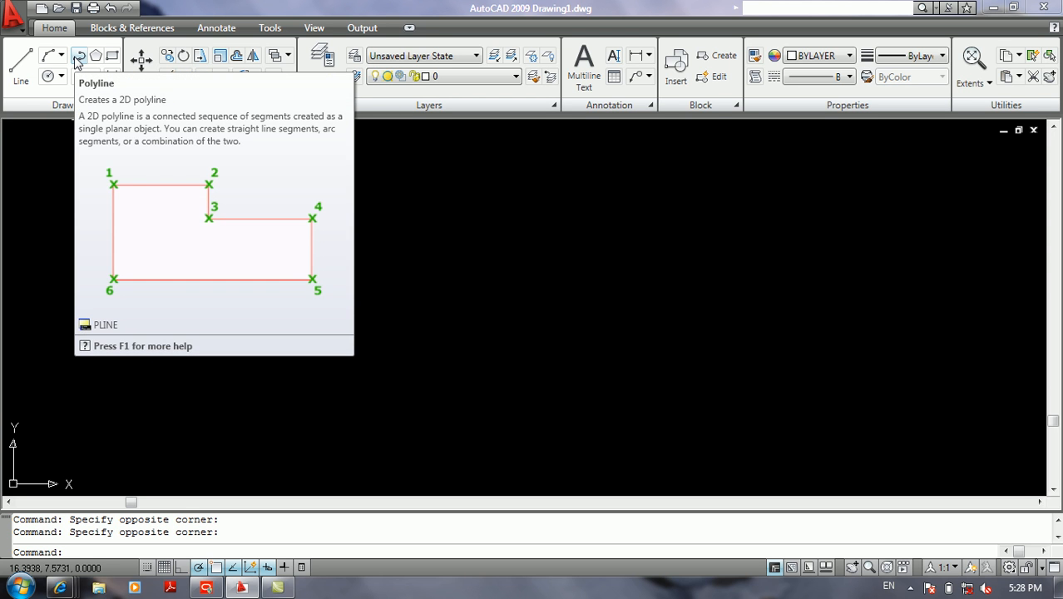
pyautogui.click(452, 199)
pyautogui.click(352, 245)
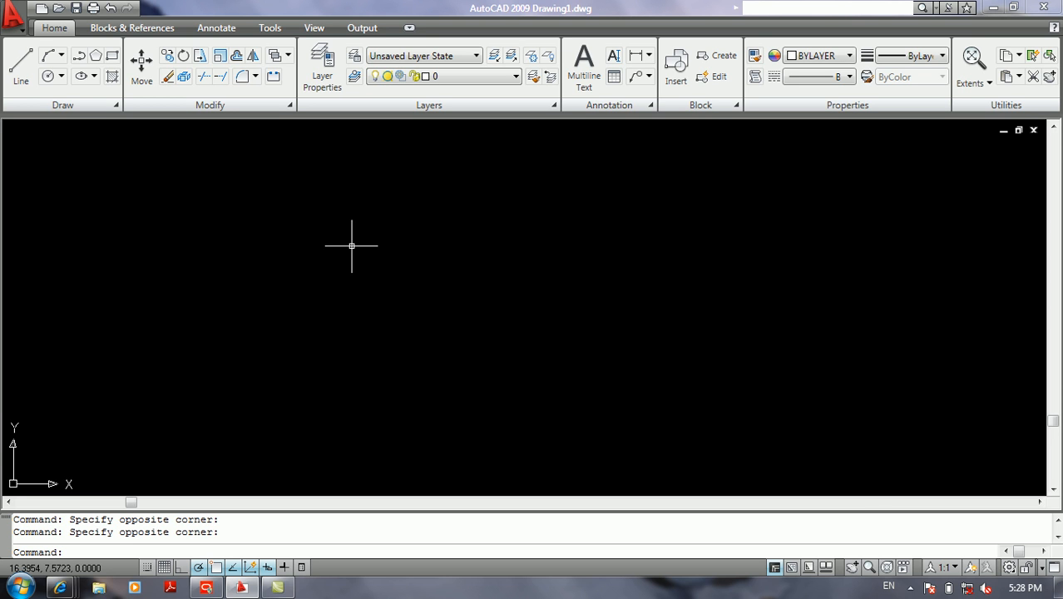
# Draw a polyline with a single straight segment of length 10 at 65°, starting from a freely picked point
pyautogui.click(79, 56)
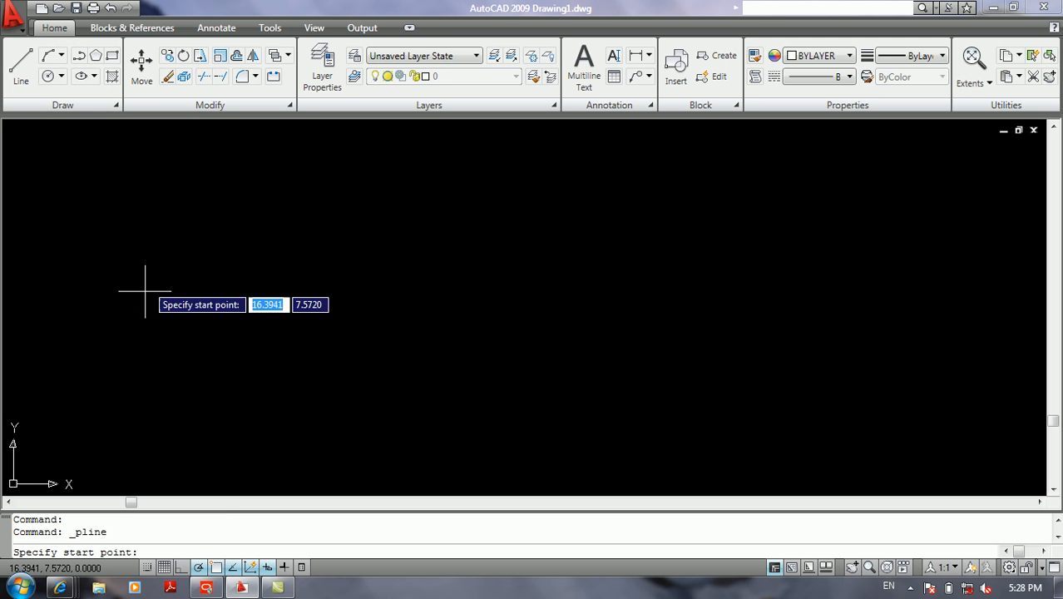
pyautogui.click(171, 355)
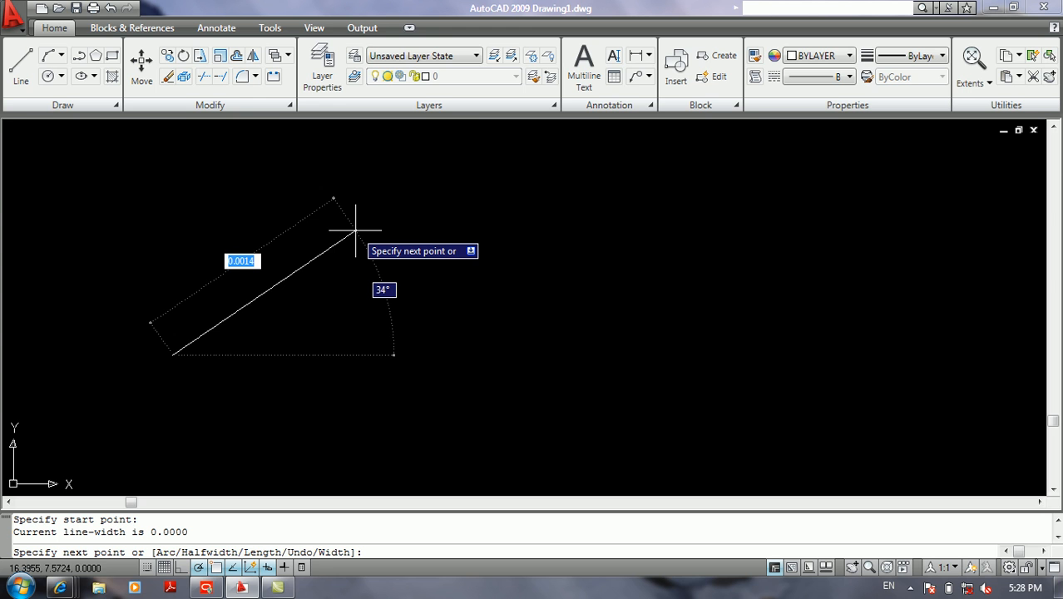
pyautogui.scroll(-3, 348, 236)
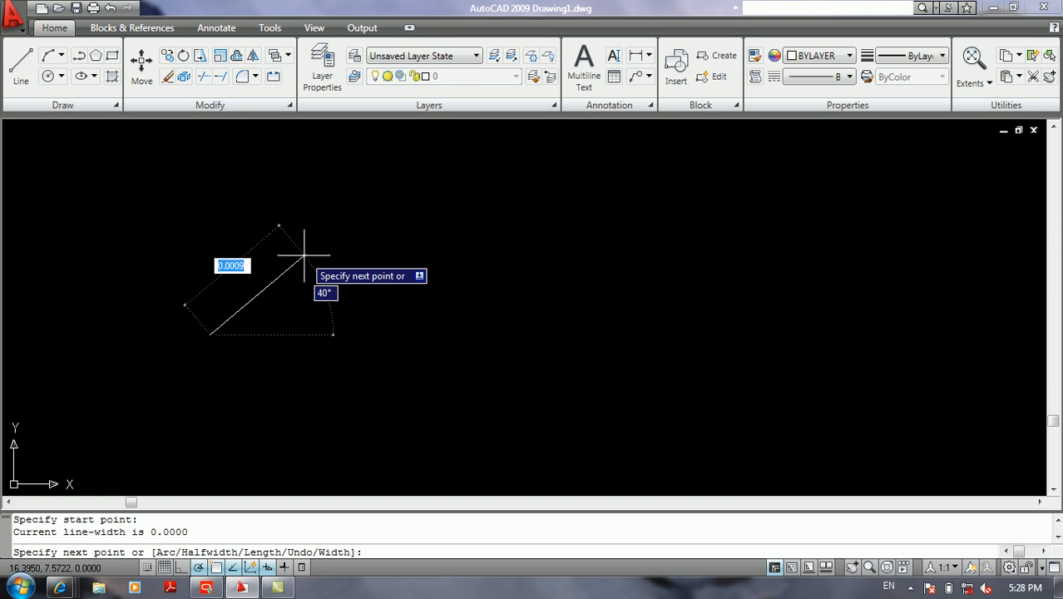
pyautogui.moveTo(305, 256); pyautogui.dragTo(472, 252, button='middle')
pyautogui.scroll(2, 472, 252)
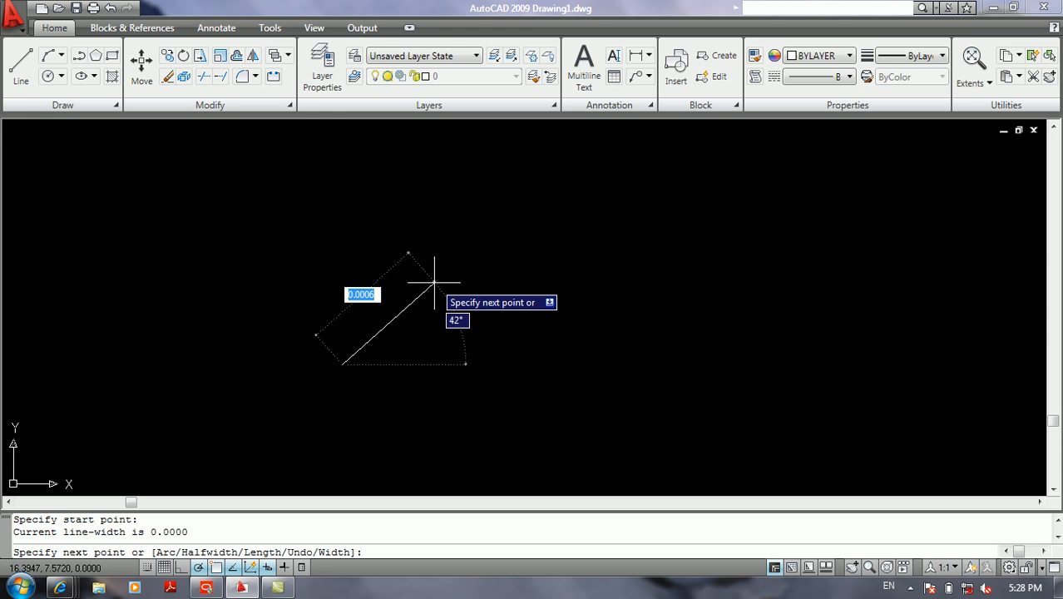
pyautogui.write('10')
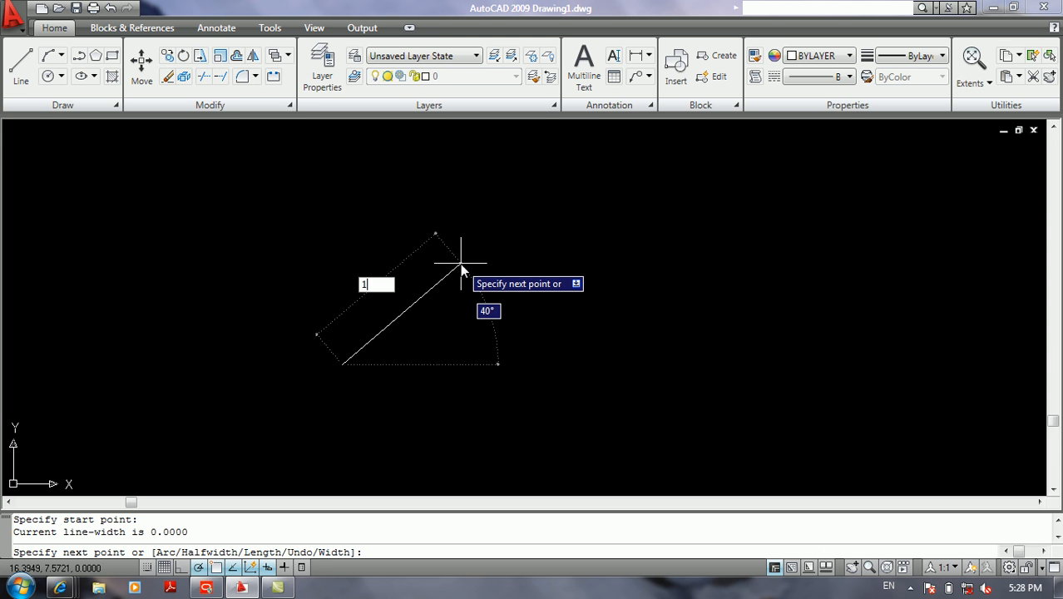
pyautogui.press('Tab')
pyautogui.write('65')
pyautogui.press('Return')
pyautogui.moveTo(434, 257)
pyautogui.mouseDown(button='middle')
pyautogui.moveTo(439, 420)
pyautogui.moveTo(478, 383)
pyautogui.mouseUp(button='middle')
pyautogui.scroll(-10, 565, 304)
pyautogui.moveTo(614, 270); pyautogui.dragTo(540, 424, button='middle')
pyautogui.scroll(-15, 561, 376)
pyautogui.scroll(7, 623, 329)
pyautogui.moveTo(622, 330); pyautogui.dragTo(684, 268, button='middle')
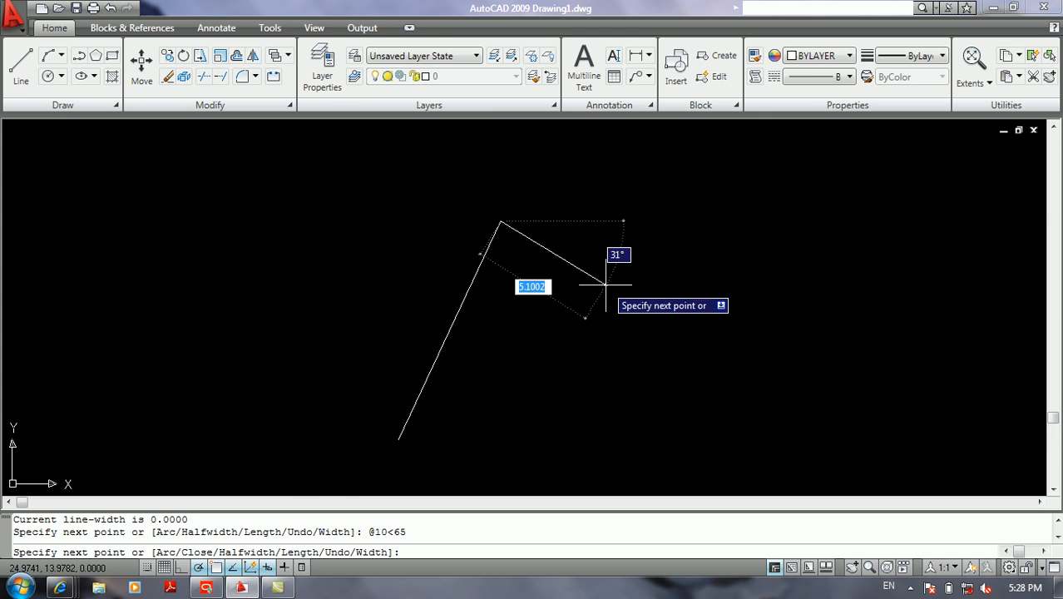
pyautogui.press('Escape')
# Erase the inclined straight polyline segment
pyautogui.click(556, 221)
pyautogui.click(401, 302)
pyautogui.press('Delete')
# Start a new polyline with an arc segment whose endpoint lies 6 units from the start point at about 152°
pyautogui.write('pl')
pyautogui.press('Return')
pyautogui.click(269, 335)
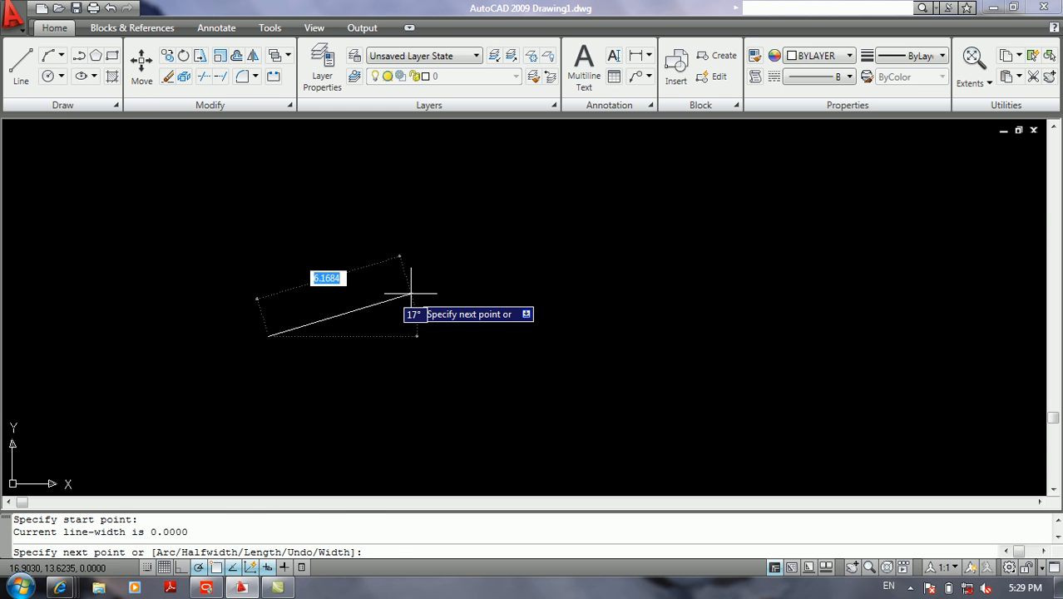
pyautogui.write('a')
pyautogui.press('Return')
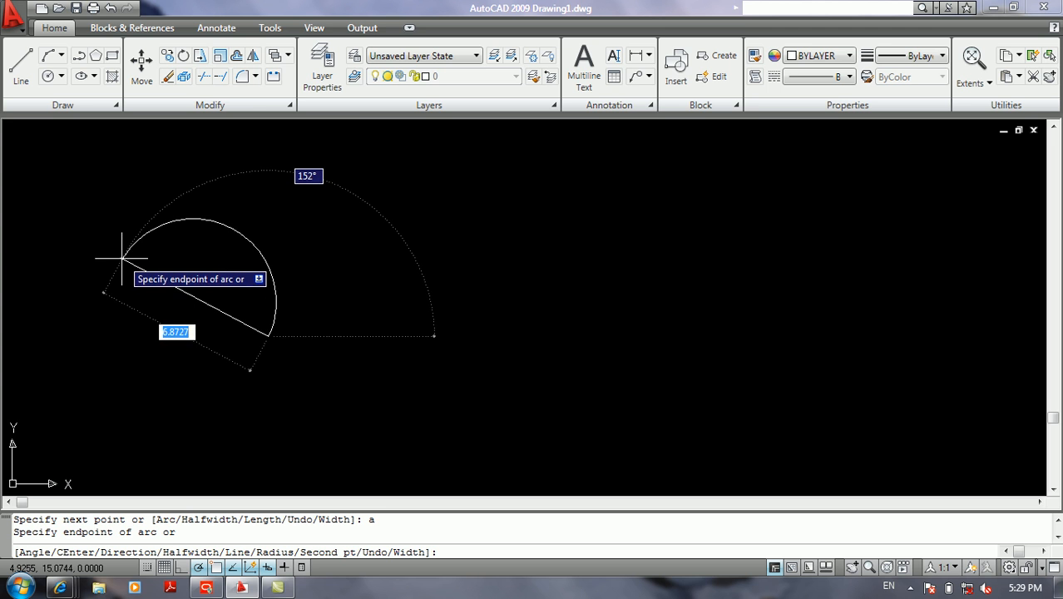
pyautogui.write('6')
pyautogui.press('Return')
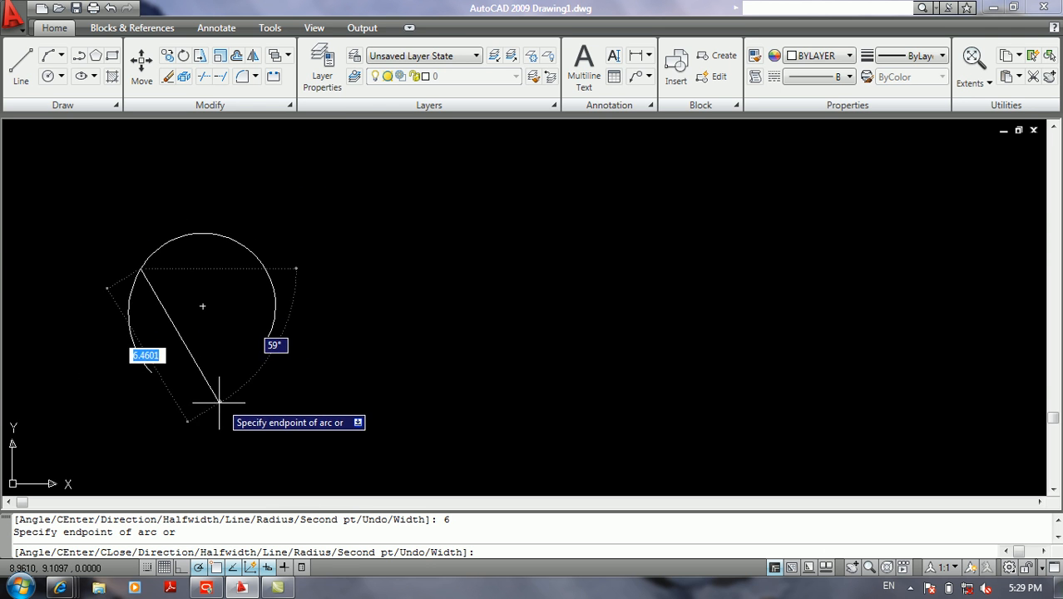
pyautogui.moveTo(154, 390); pyautogui.dragTo(464, 404, button='middle')
pyautogui.scroll(2, 455, 393)
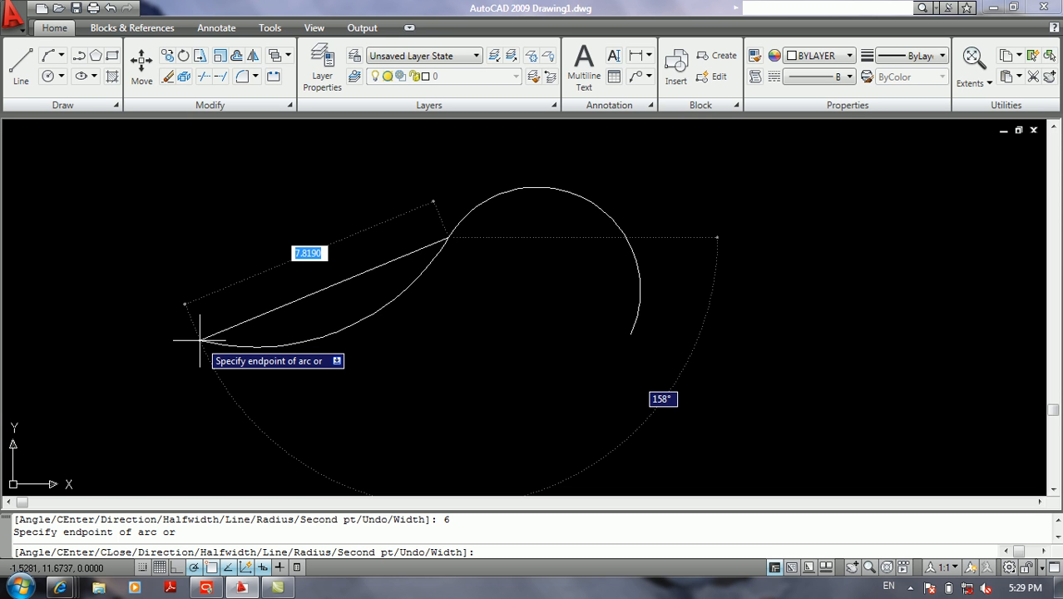
# Continue the polyline in Line mode with three straight segments: a long one leftward, a short one downward and one down to the right
pyautogui.write('L')
pyautogui.press('Return')
pyautogui.click(233, 285)
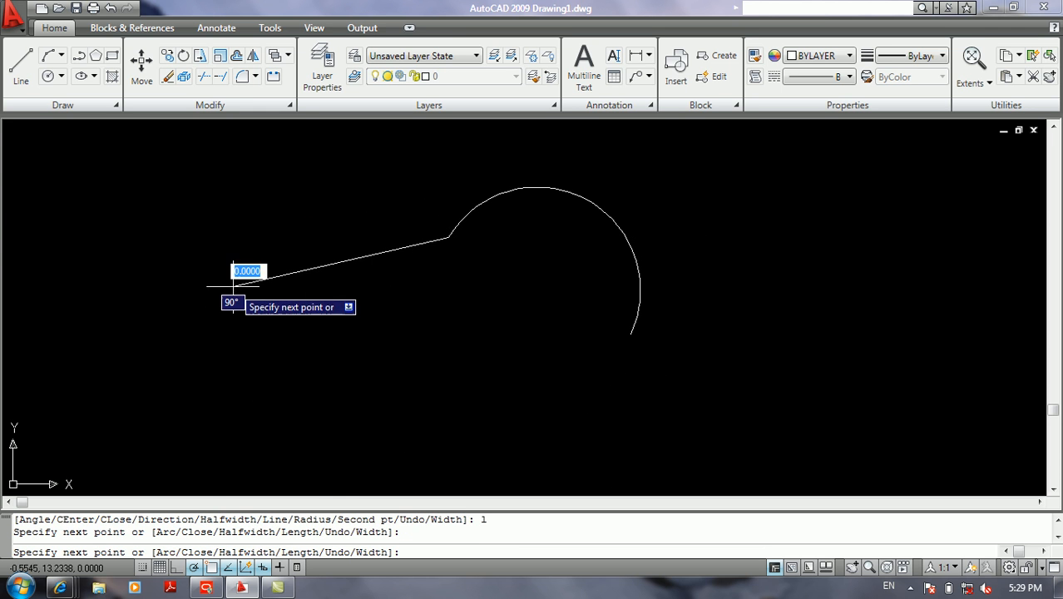
pyautogui.click(209, 354)
pyautogui.click(290, 384)
# Add a small arc bulging to the right and a final straight segment running right and slightly downward, and finish the polyline
pyautogui.write('a')
pyautogui.press('Return')
pyautogui.click(325, 446)
pyautogui.write('l')
pyautogui.press('Return')
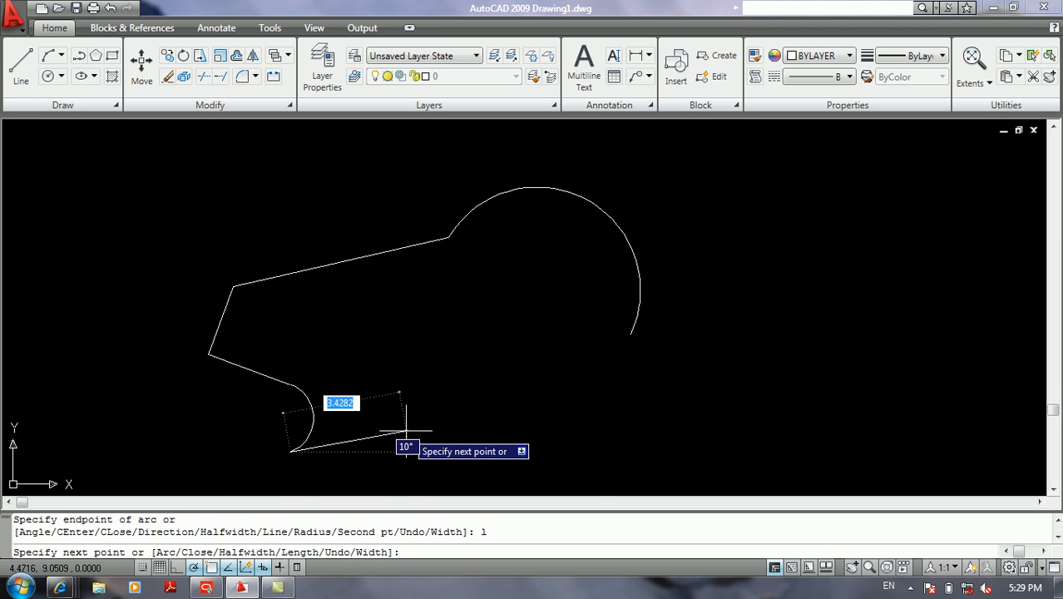
pyautogui.moveTo(426, 399); pyautogui.dragTo(376, 306, button='middle')
pyautogui.press('Return')
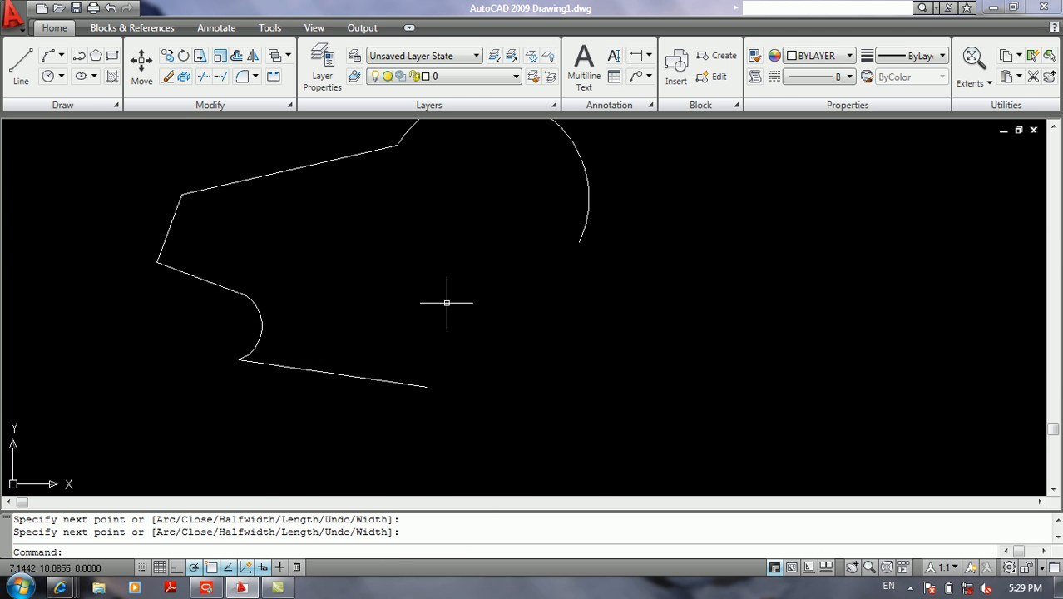
# Select the line-and-arc polyline to examine whether it behaves as one object, and clear the selection
pyautogui.click(459, 337)
pyautogui.click(328, 427)
pyautogui.moveTo(404, 361); pyautogui.dragTo(387, 407, button='middle')
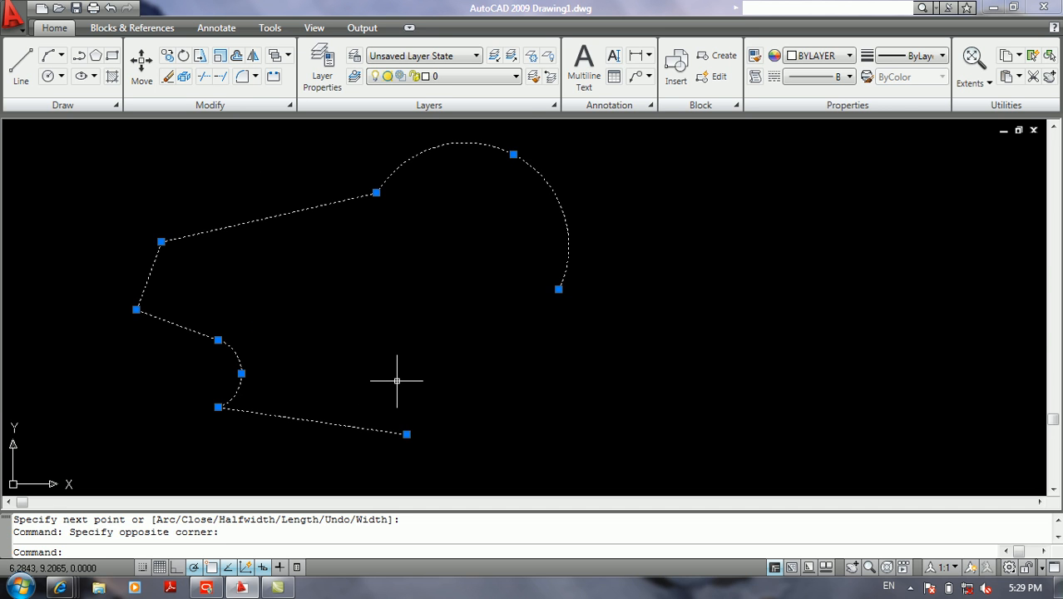
pyautogui.press('Escape')
pyautogui.click(373, 364)
pyautogui.click(338, 430)
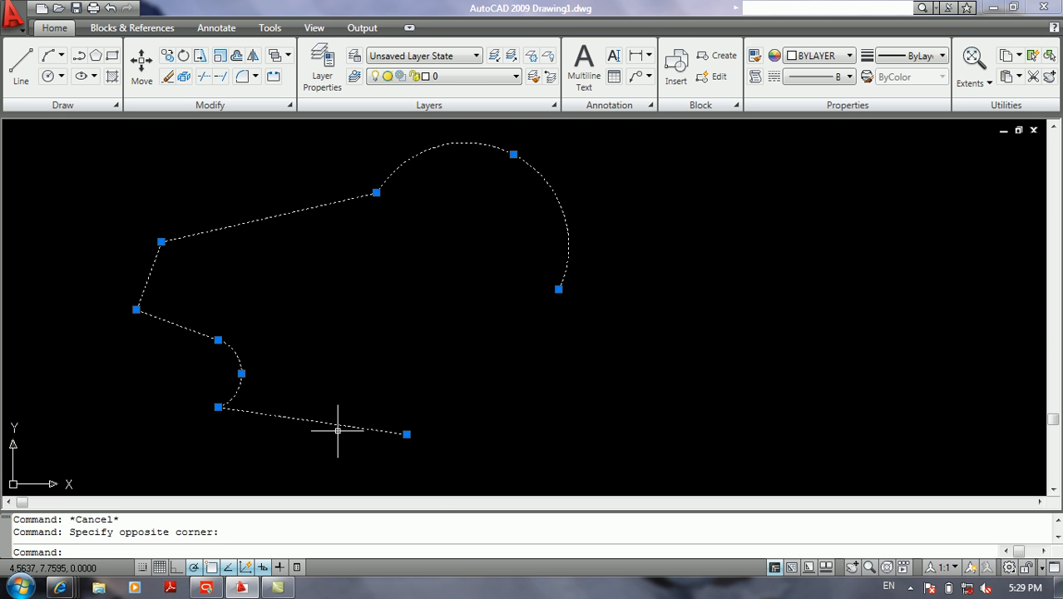
pyautogui.press('Escape')
pyautogui.moveTo(346, 419); pyautogui.dragTo(344, 380, button='middle')
# Start a polyline to the right of the existing one with half-width 0 to 3, forming a horizontal arrowhead about 4 units long
pyautogui.write('p')
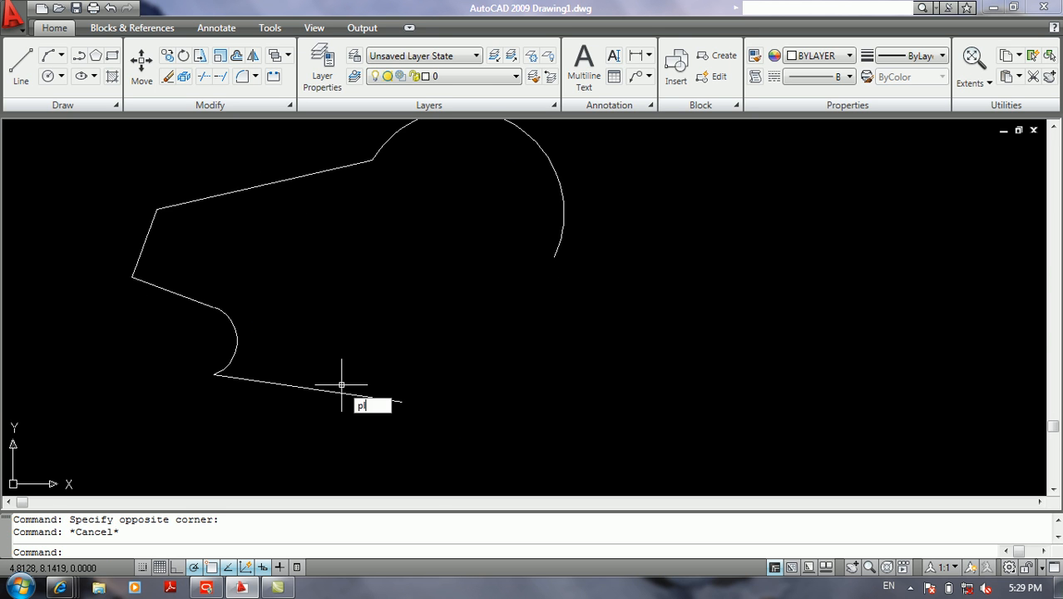
pyautogui.write('l')
pyautogui.press('Return')
pyautogui.moveTo(549, 345); pyautogui.dragTo(342, 360, button='middle')
pyautogui.click(465, 350)
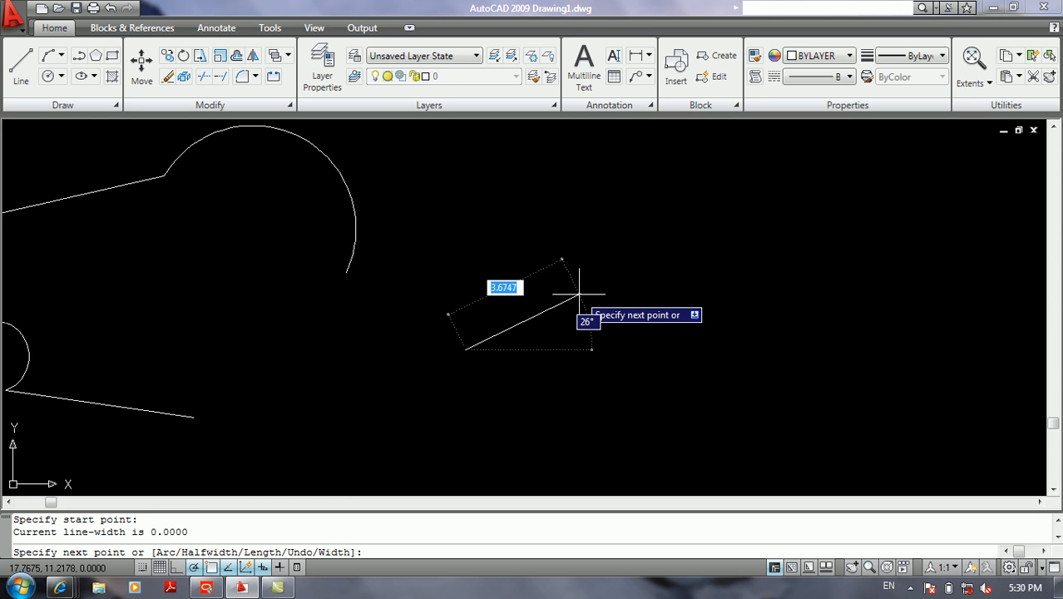
pyautogui.write('h')
pyautogui.press('Return')
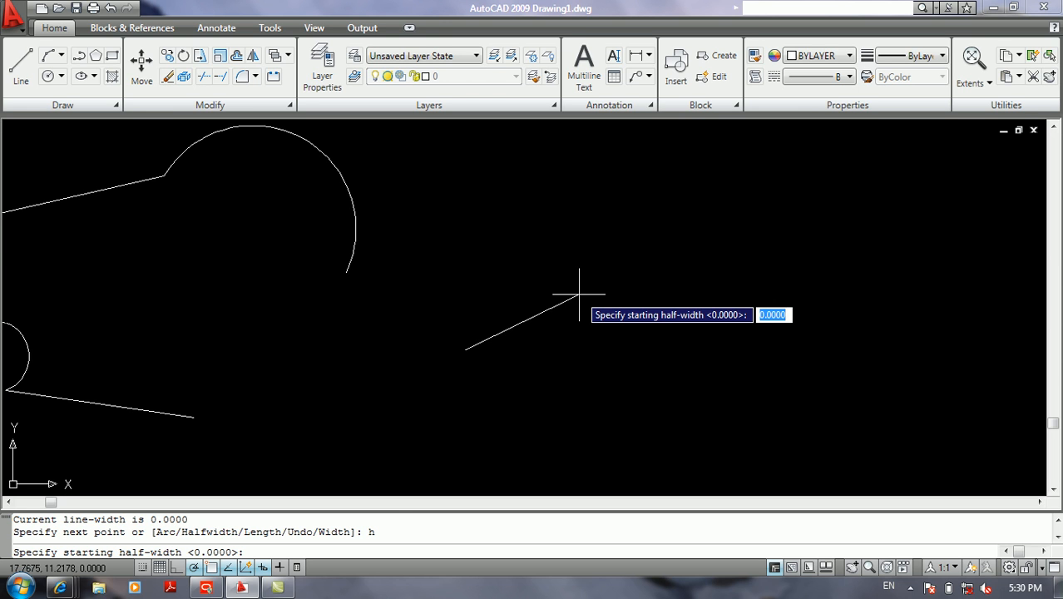
pyautogui.write('0')
pyautogui.press('Return')
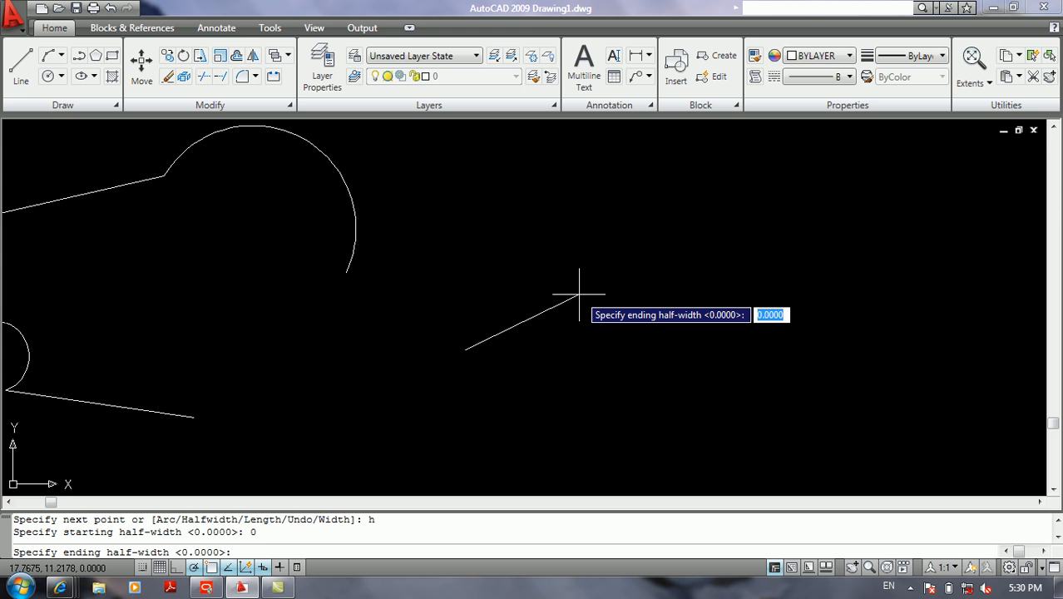
pyautogui.write('3')
pyautogui.press('Return')
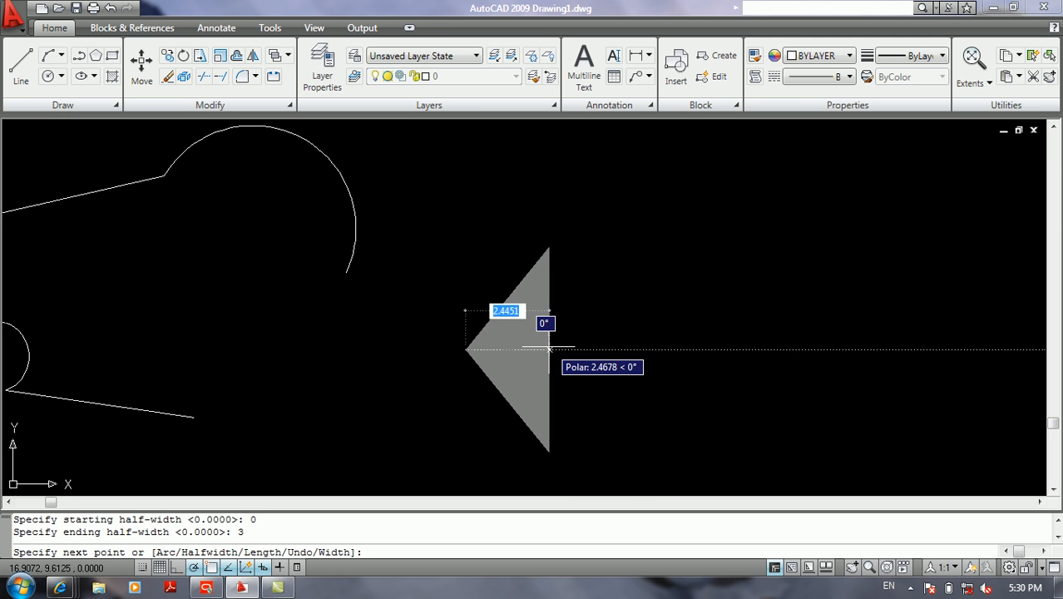
pyautogui.click(608, 350)
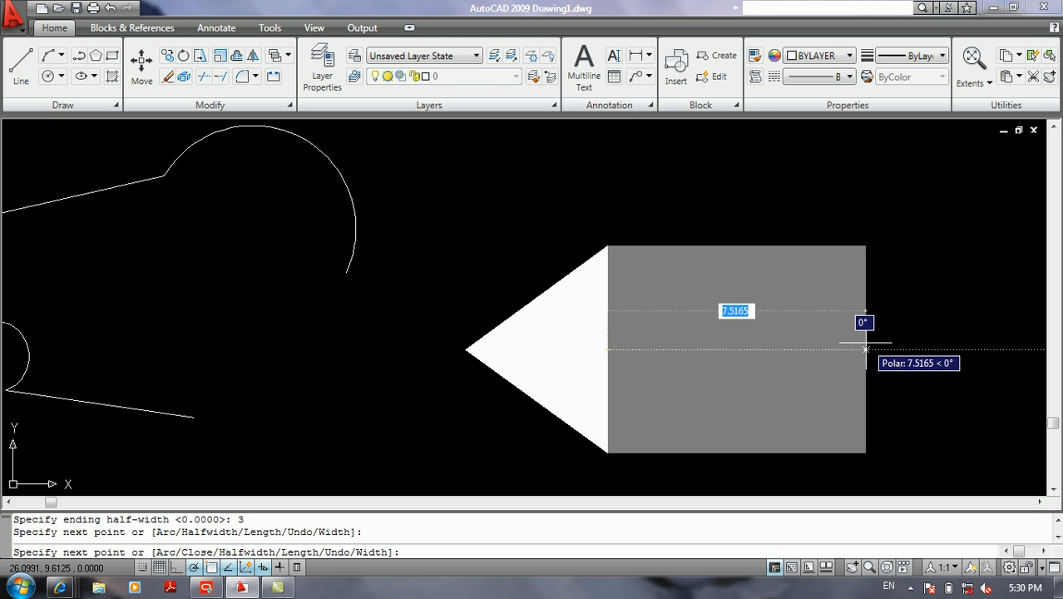
# Complete the arrow with a horizontal shaft about 9 units long, using a starting and ending half-width of 1, and finish the polyline
pyautogui.click(865, 349)
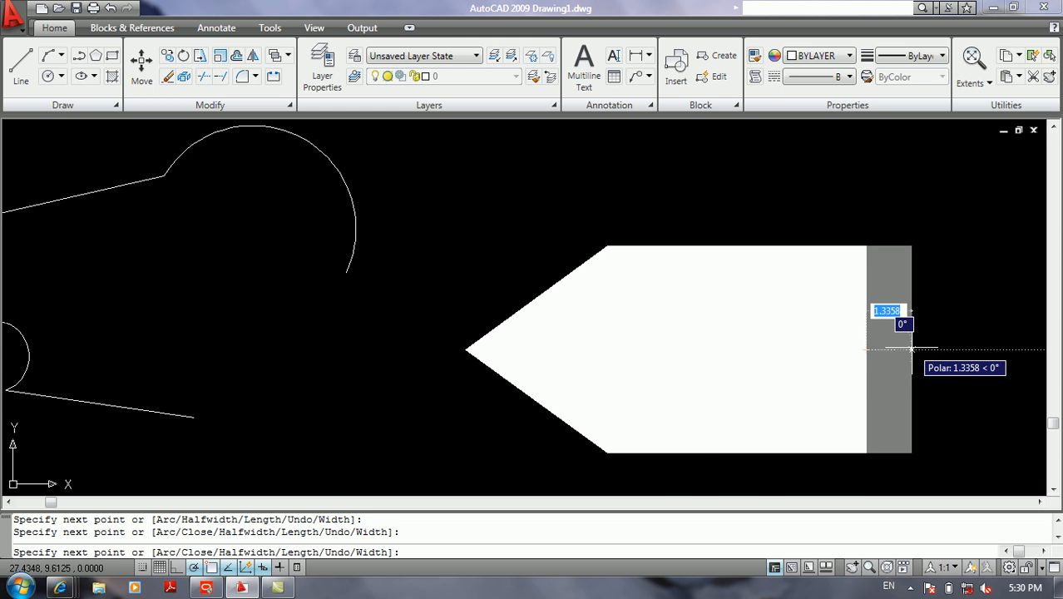
pyautogui.hotkey('ctrl', 'z')
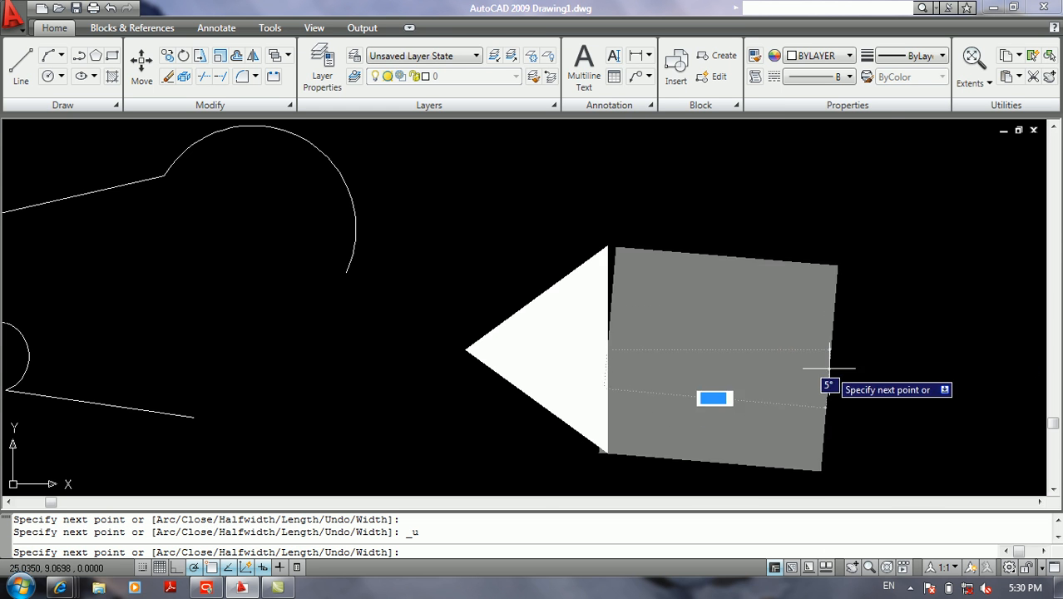
pyautogui.write('h')
pyautogui.press('Return')
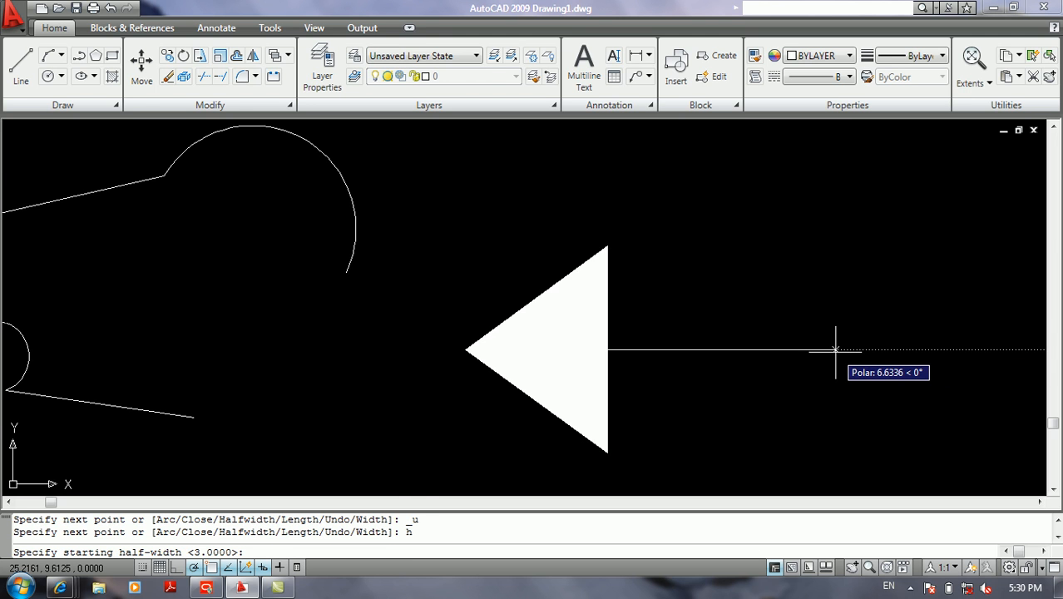
pyautogui.write('1')
pyautogui.press('Return')
pyautogui.write('1')
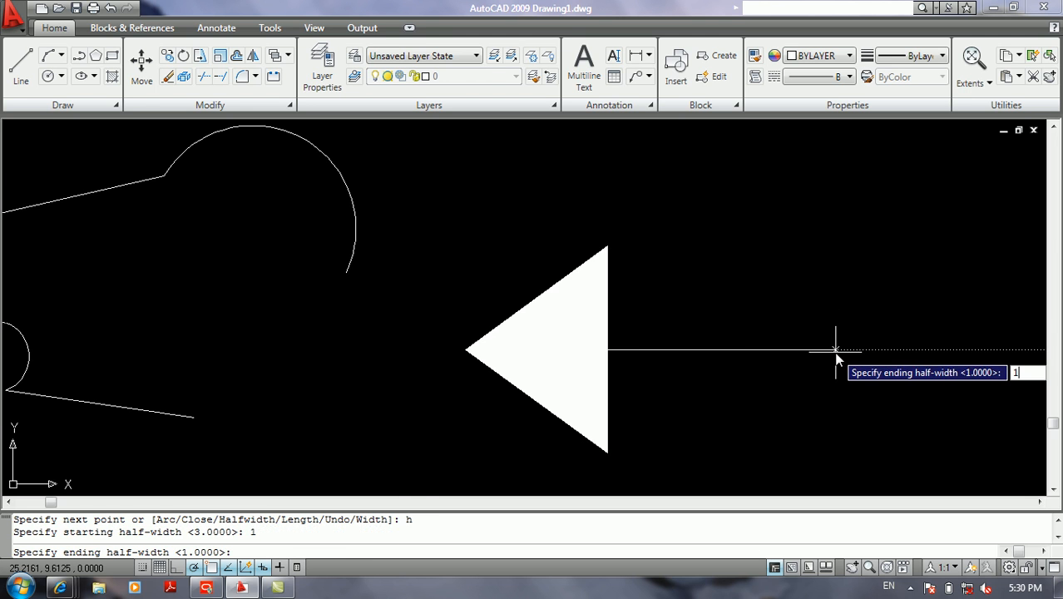
pyautogui.press('Return')
pyautogui.click(926, 350)
pyautogui.press('Return')
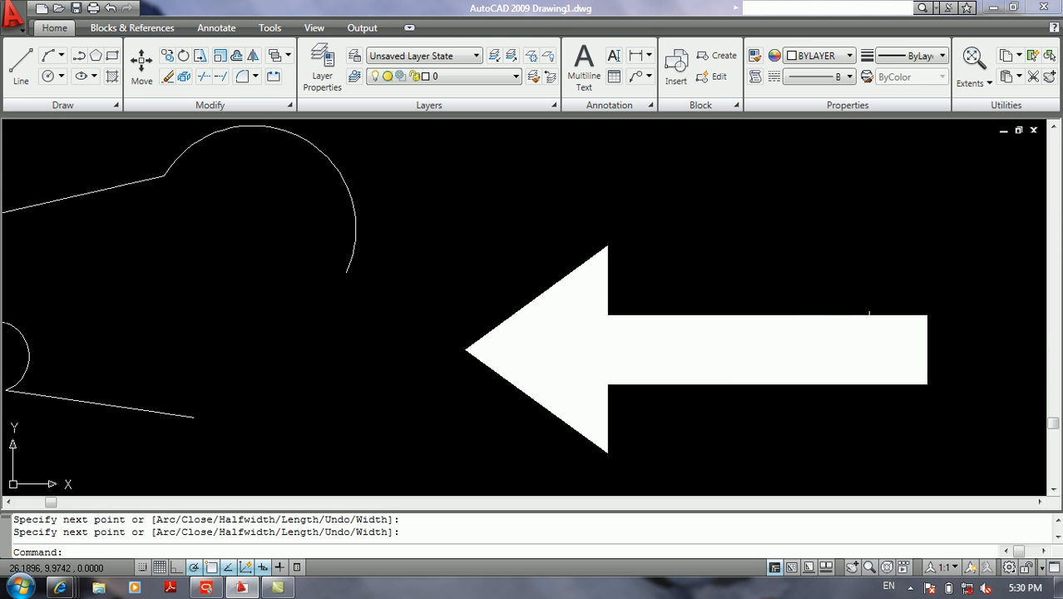
# Select the finished arrow to examine it as a single polyline
pyautogui.click(760, 245)
pyautogui.click(610, 389)
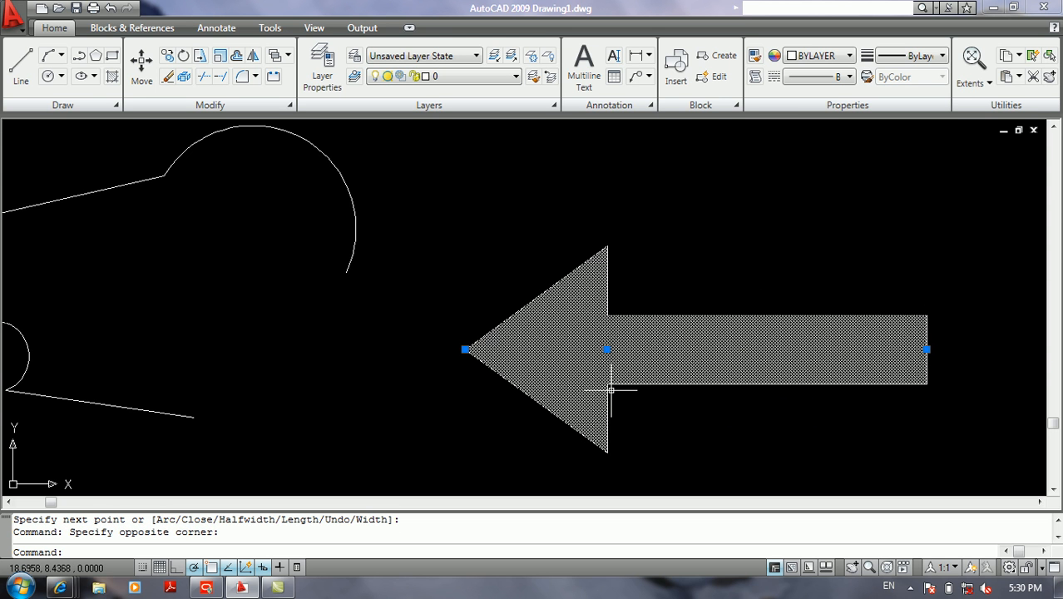
pyautogui.moveTo(662, 349); pyautogui.dragTo(395, 380, button='middle')
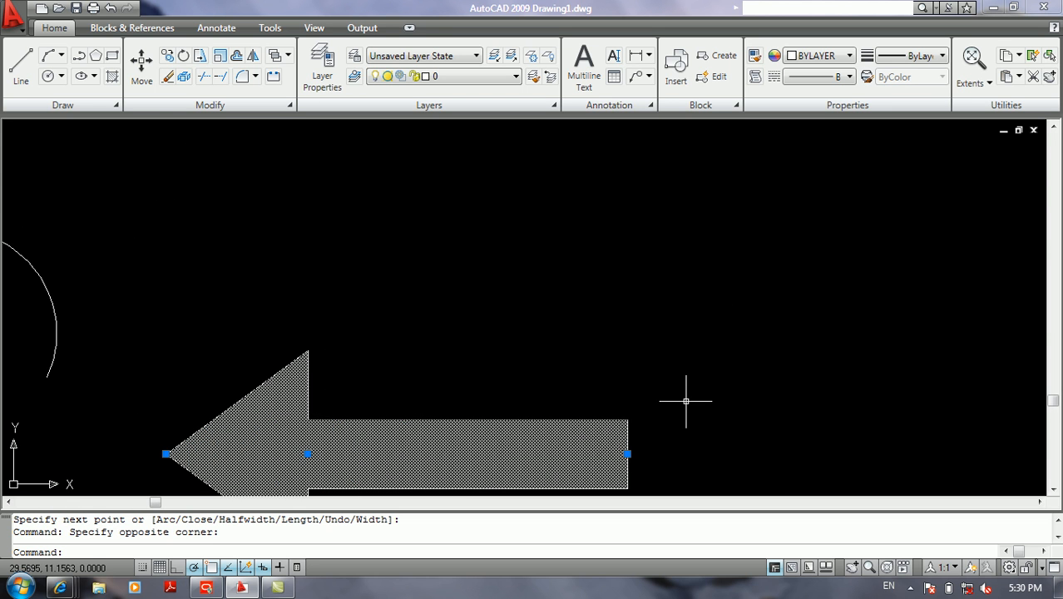
# Start another polyline above the first arrow with half-width 0 to 5, forming a horizontal arrowhead about 9 units long
pyautogui.write('pl')
pyautogui.press('Return')
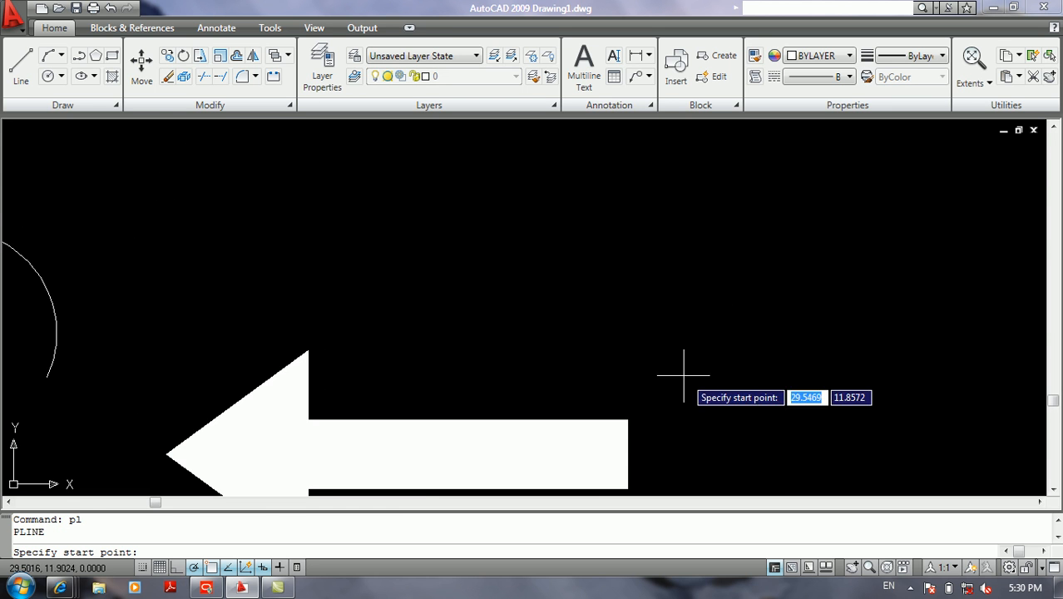
pyautogui.click(464, 277)
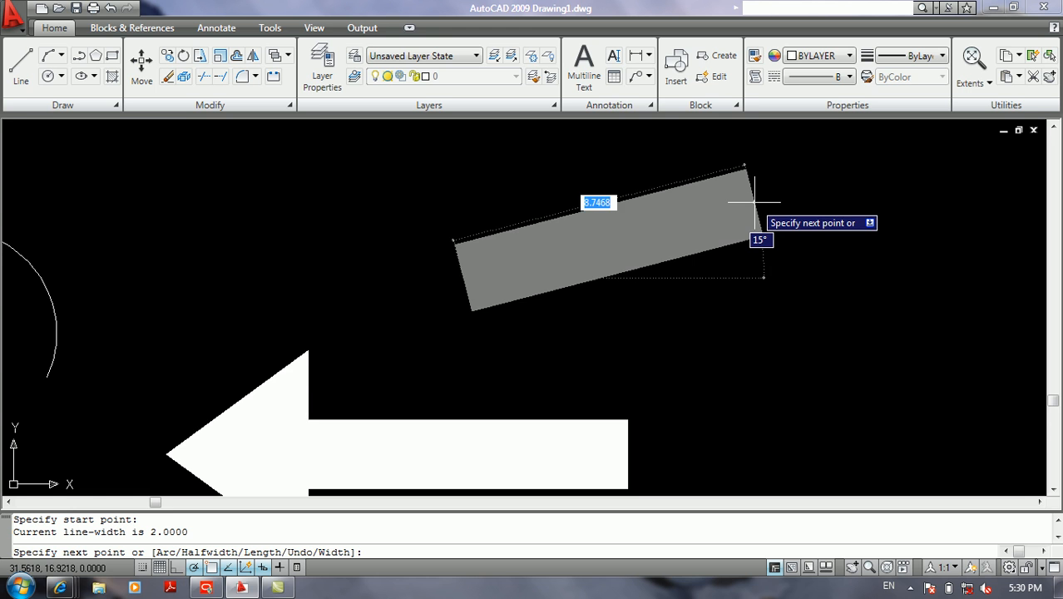
pyautogui.write('h')
pyautogui.press('Return')
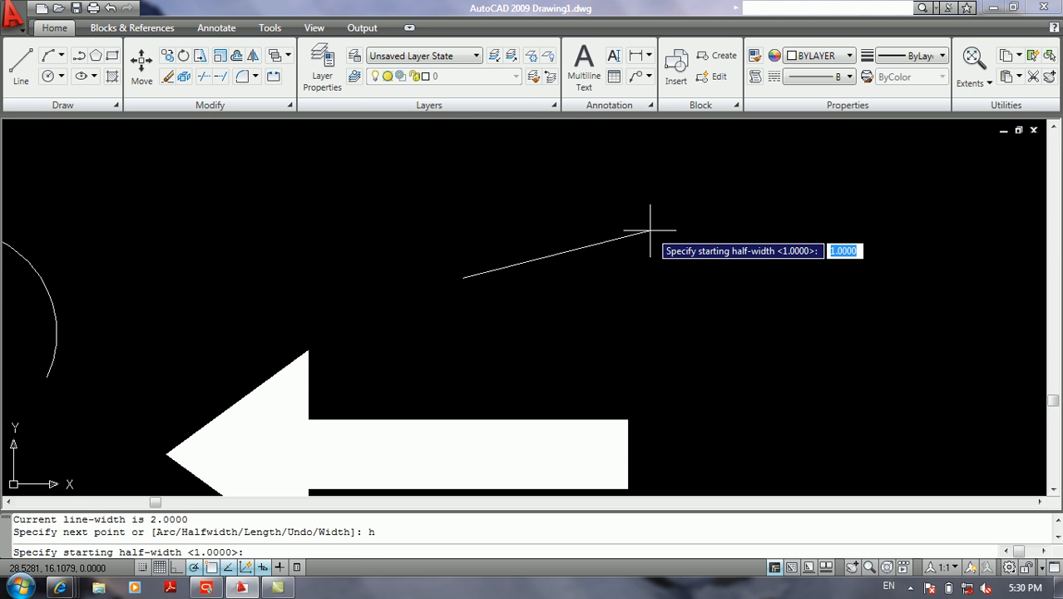
pyautogui.write('0')
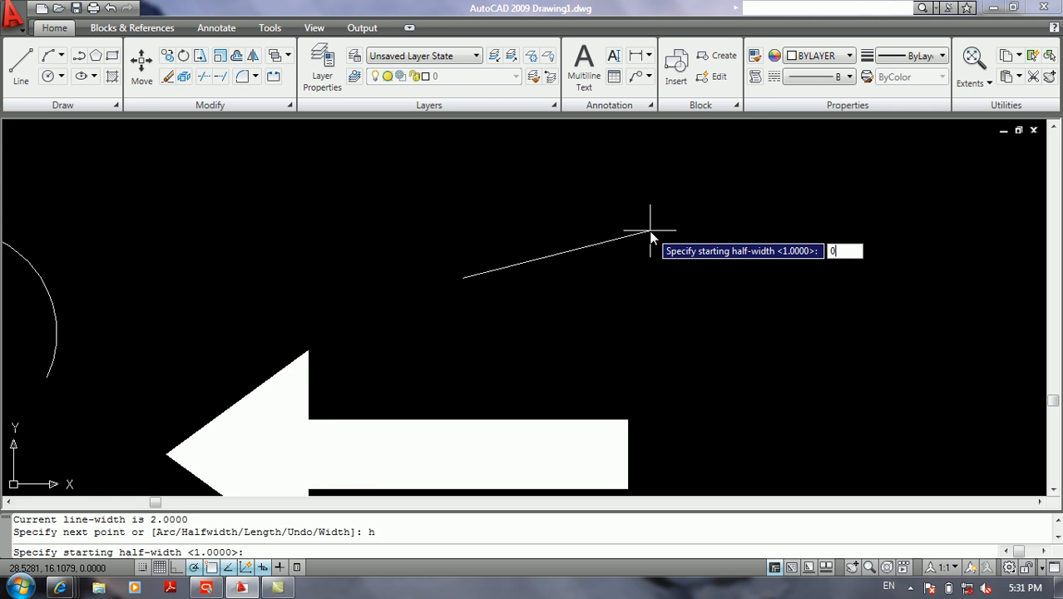
pyautogui.press('Return')
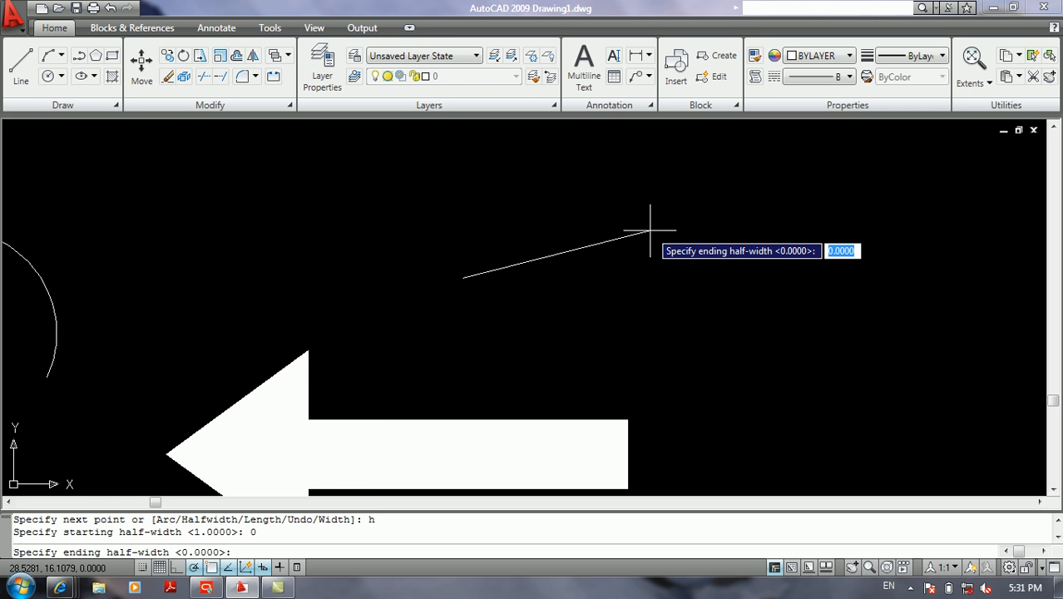
pyautogui.write('5')
pyautogui.press('Return')
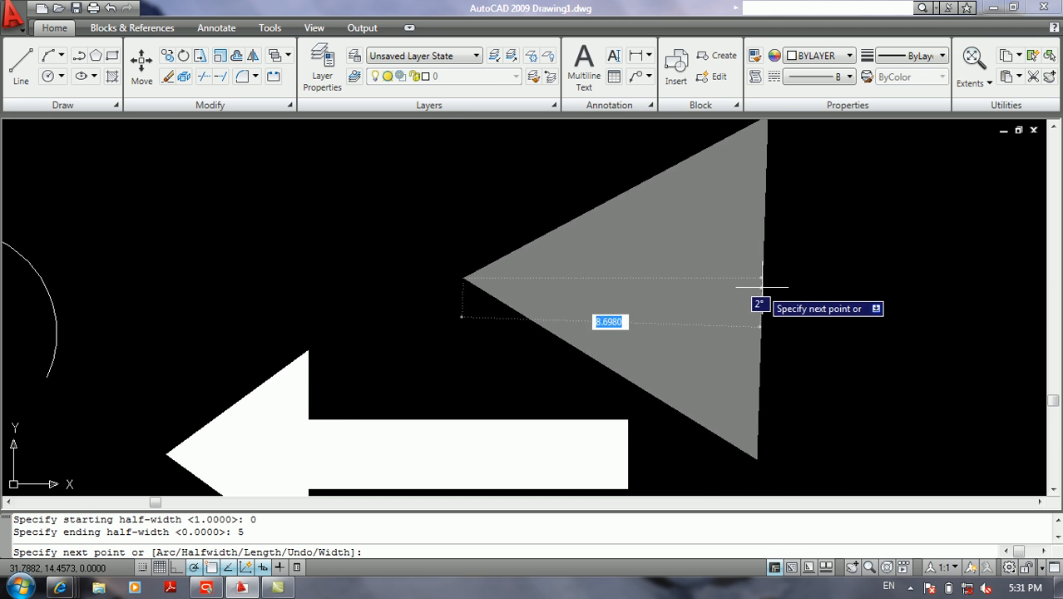
pyautogui.click(773, 278)
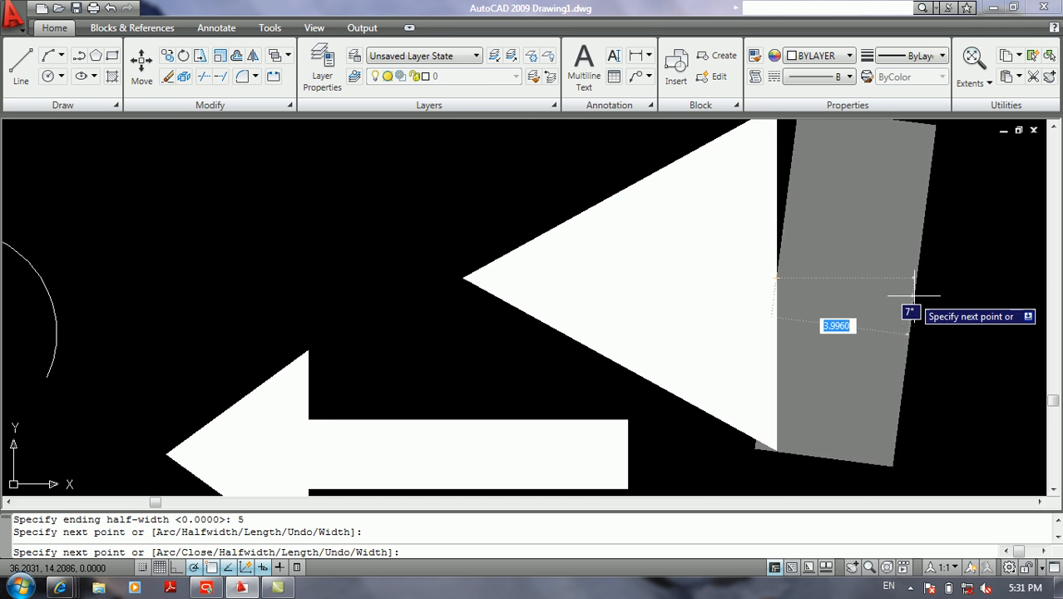
# Add a horizontal shaft about 19 units long to the larger arrow with starting and ending half-width 2, and finish the polyline
pyautogui.moveTo(926, 293)
pyautogui.mouseDown(button='middle')
pyautogui.moveTo(743, 316)
pyautogui.moveTo(485, 279)
pyautogui.mouseUp(button='middle')
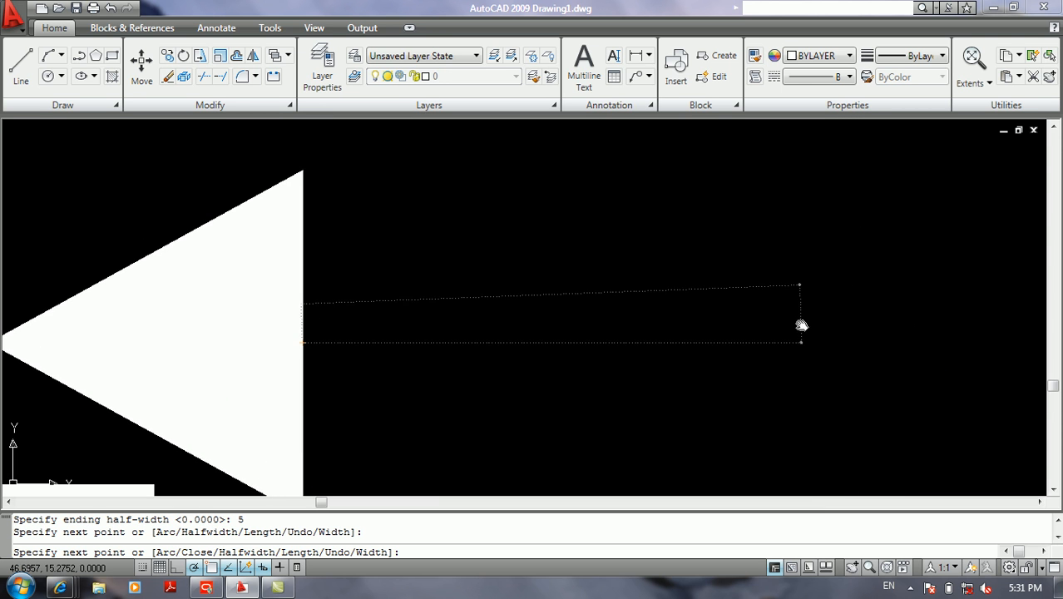
pyautogui.write('h')
pyautogui.press('Return')
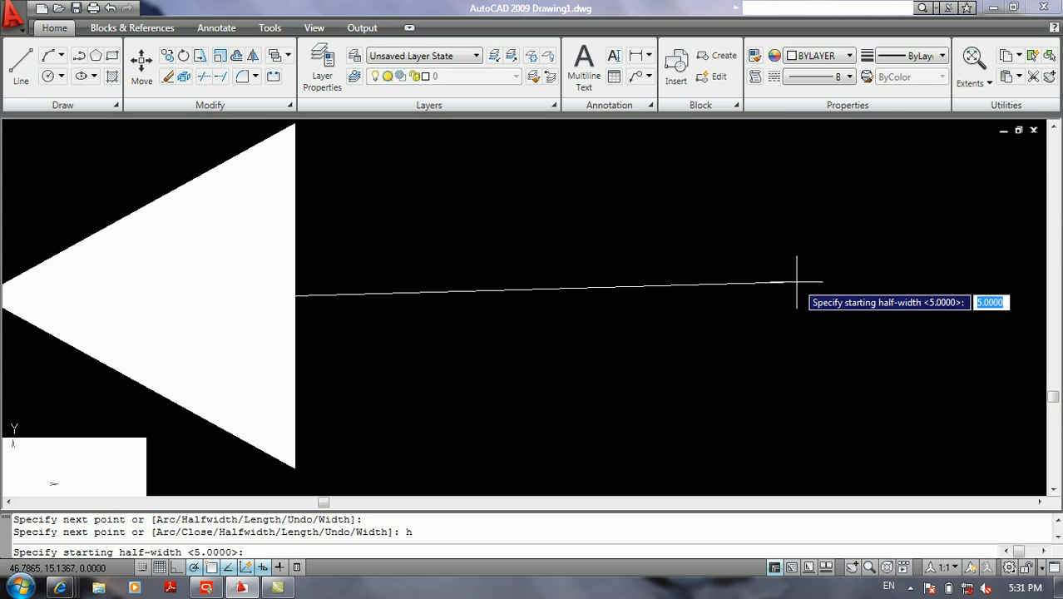
pyautogui.write('2')
pyautogui.press('Return')
pyautogui.write('2')
pyautogui.press('Return')
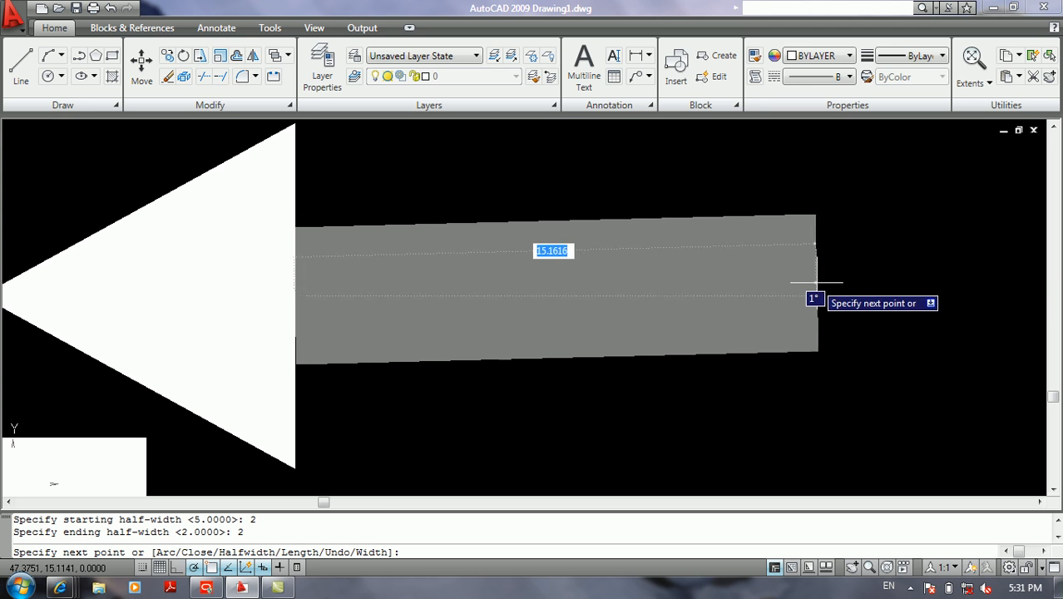
pyautogui.click(944, 291)
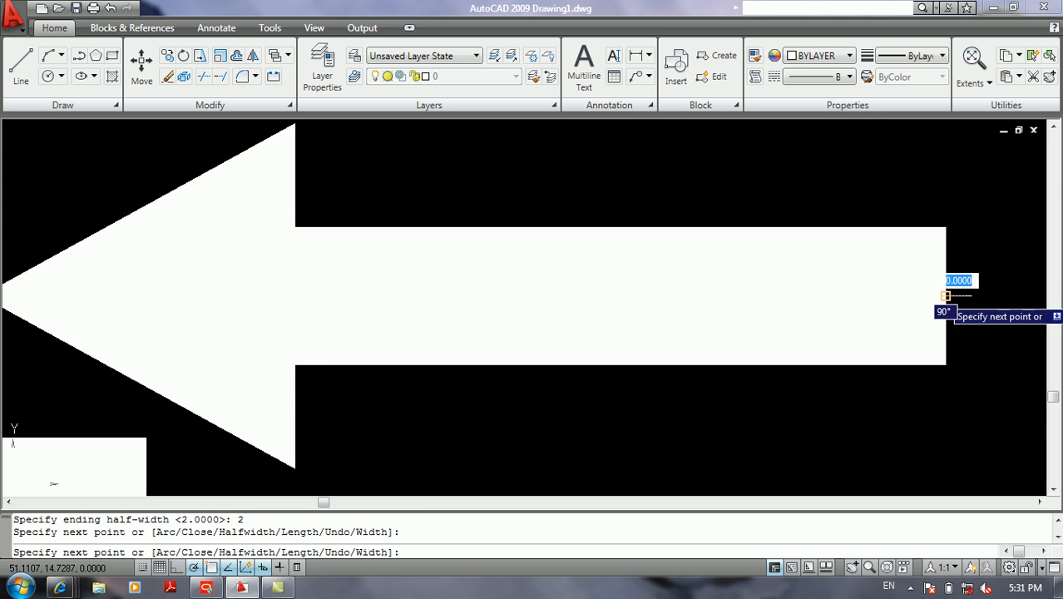
pyautogui.press('Return')
# Select the larger arrow to examine it as one object, clear the selection and compare both arrows
pyautogui.scroll(-5, 583, 362)
pyautogui.moveTo(563, 356); pyautogui.dragTo(603, 332, button='middle')
pyautogui.click(688, 266)
pyautogui.click(588, 361)
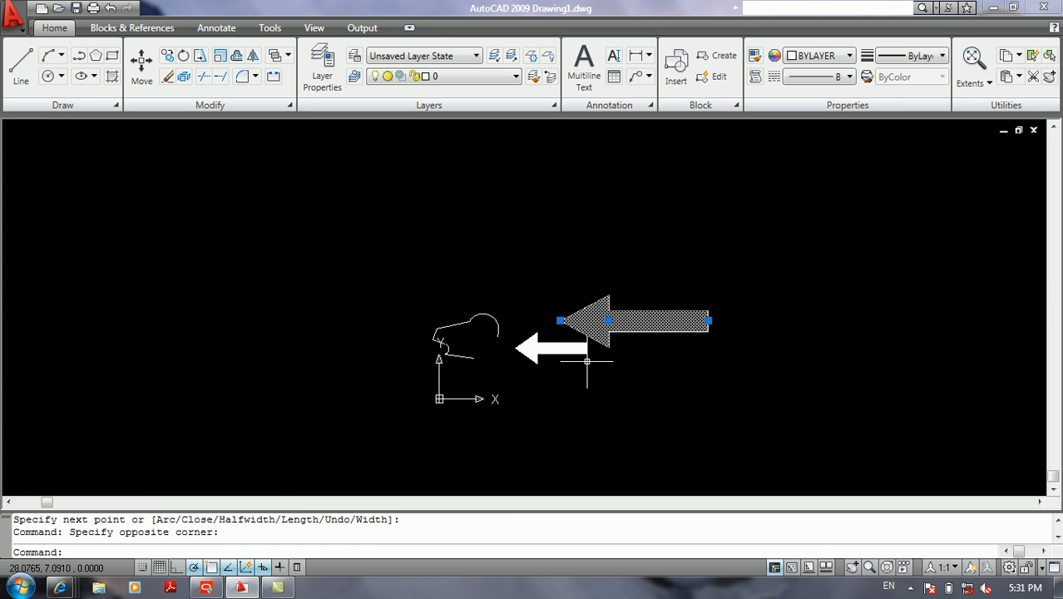
pyautogui.click(707, 251)
pyautogui.press('Escape')
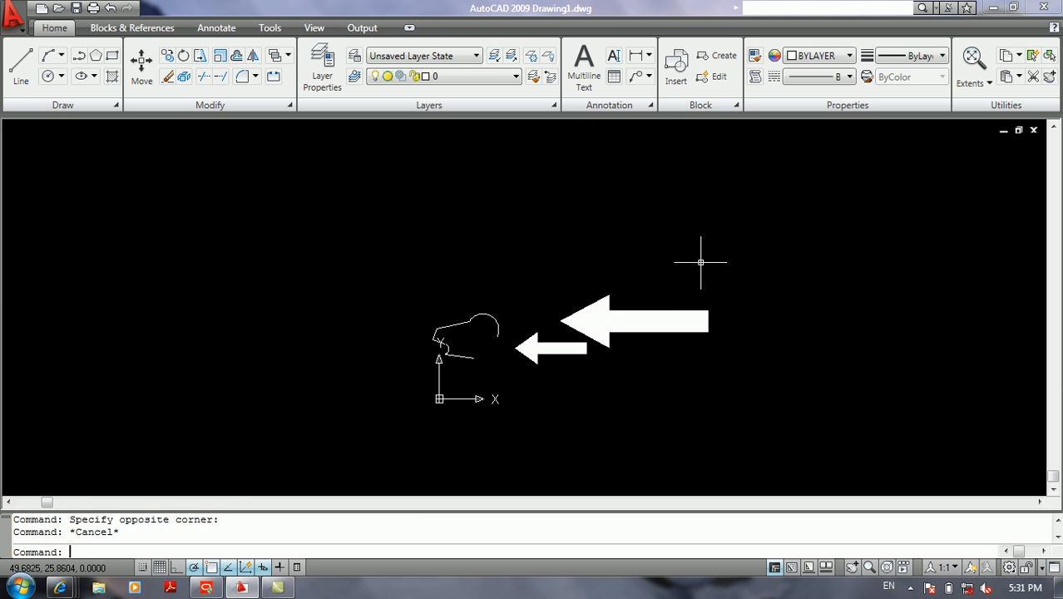
pyautogui.press('Escape')
pyautogui.scroll(4, 660, 302)
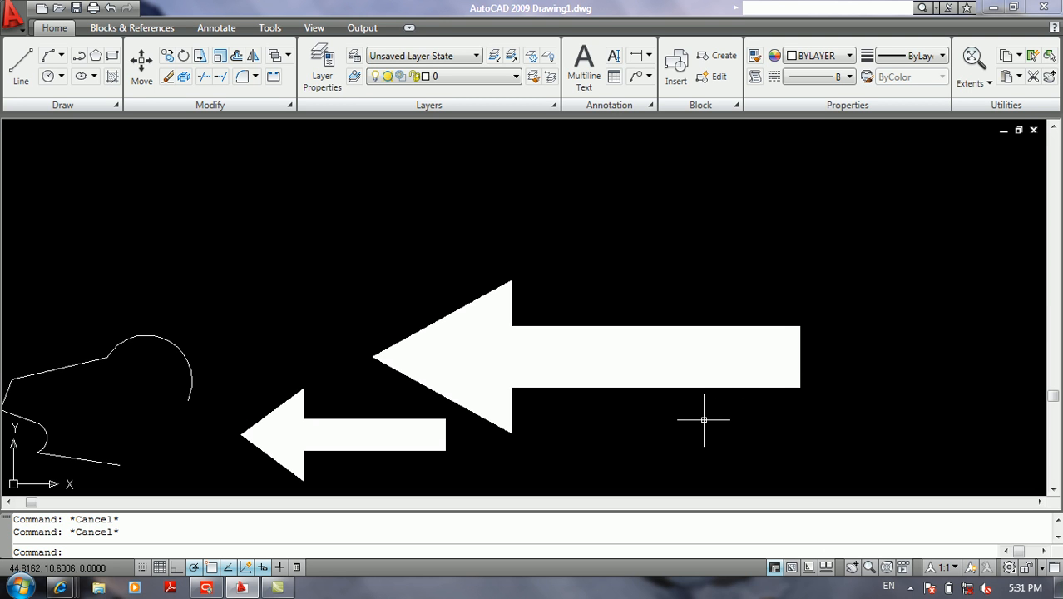
# Erase both arrows and the line-and-arc polyline
pyautogui.scroll(-5, 704, 420)
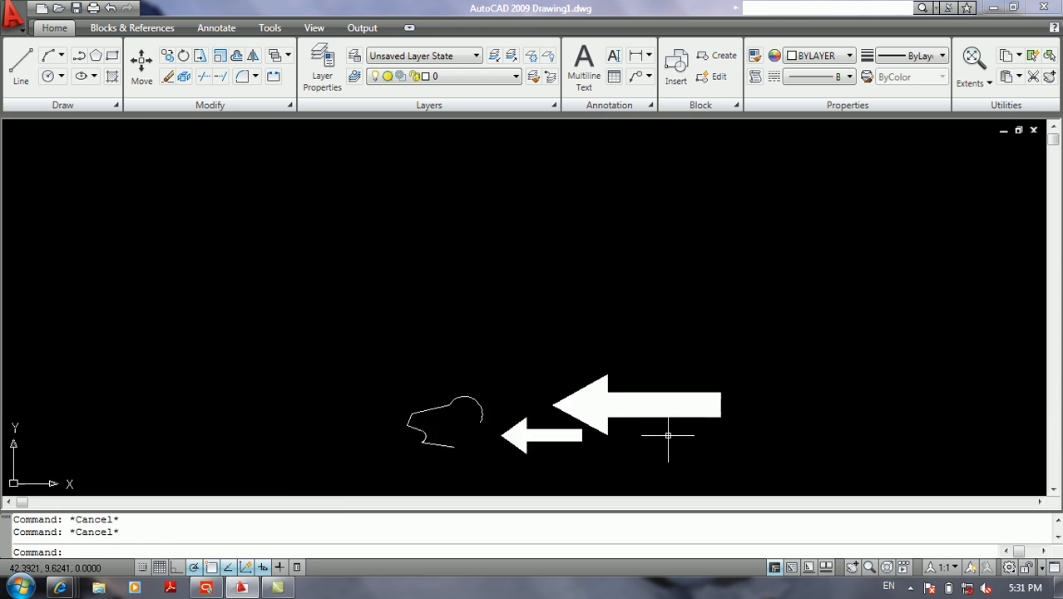
pyautogui.click(636, 240)
pyautogui.click(432, 321)
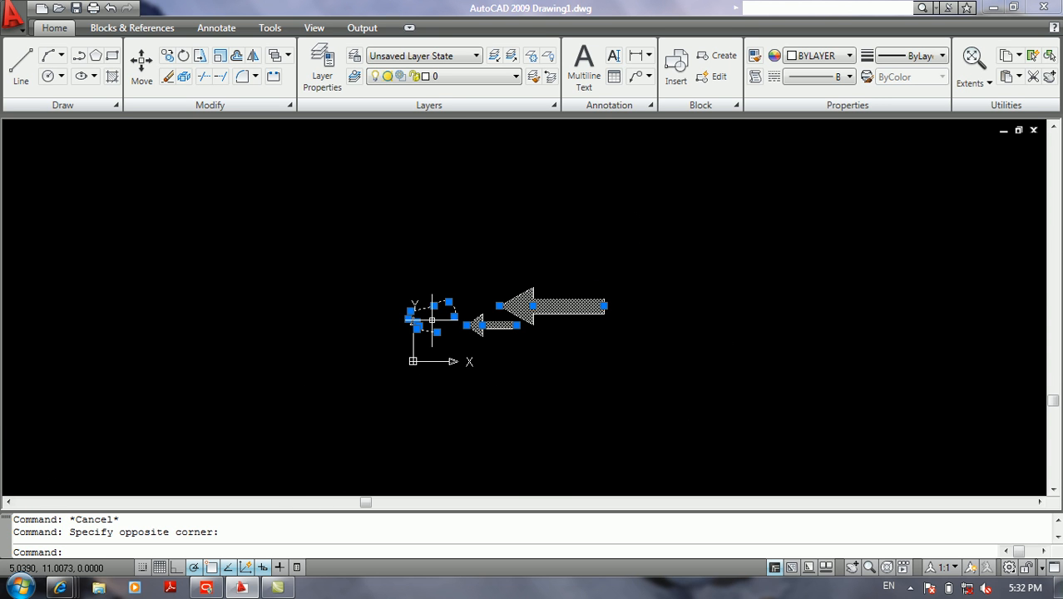
pyautogui.press('Delete')
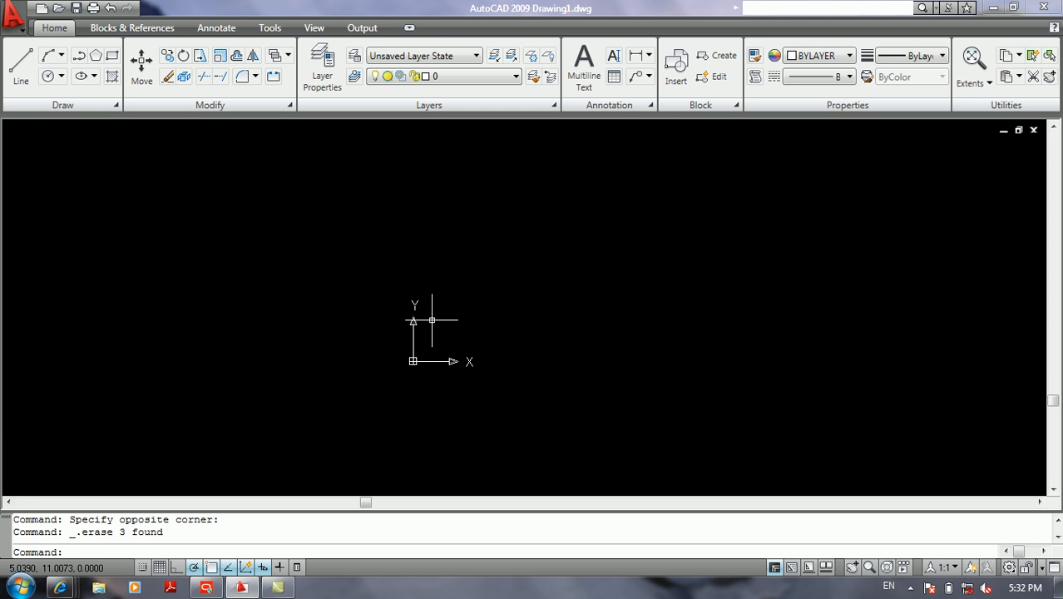
# Start a new polyline with both its starting and ending half-width set to 0
pyautogui.scroll(3, 466, 309)
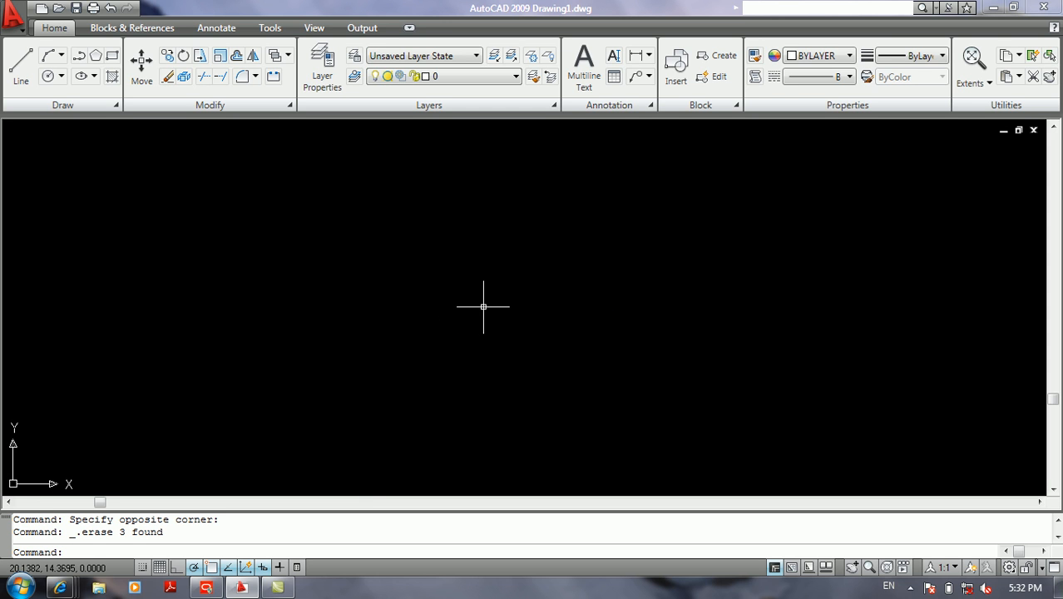
pyautogui.write('pl')
pyautogui.press('Return')
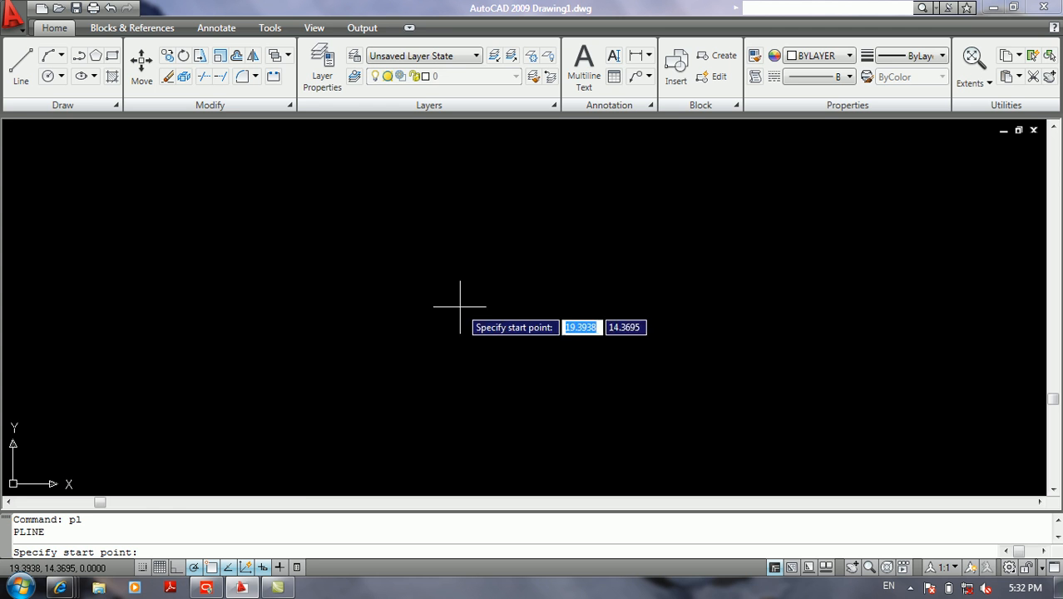
pyautogui.click(279, 327)
pyautogui.write('h')
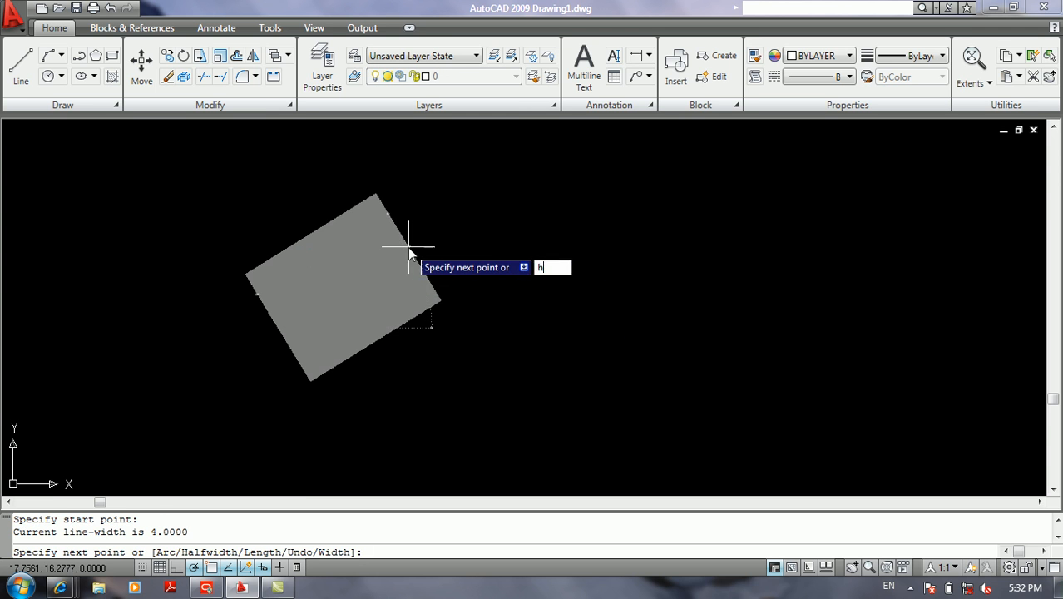
pyautogui.press('Return')
pyautogui.write('0')
pyautogui.press('Return')
pyautogui.write('0')
pyautogui.press('Return')
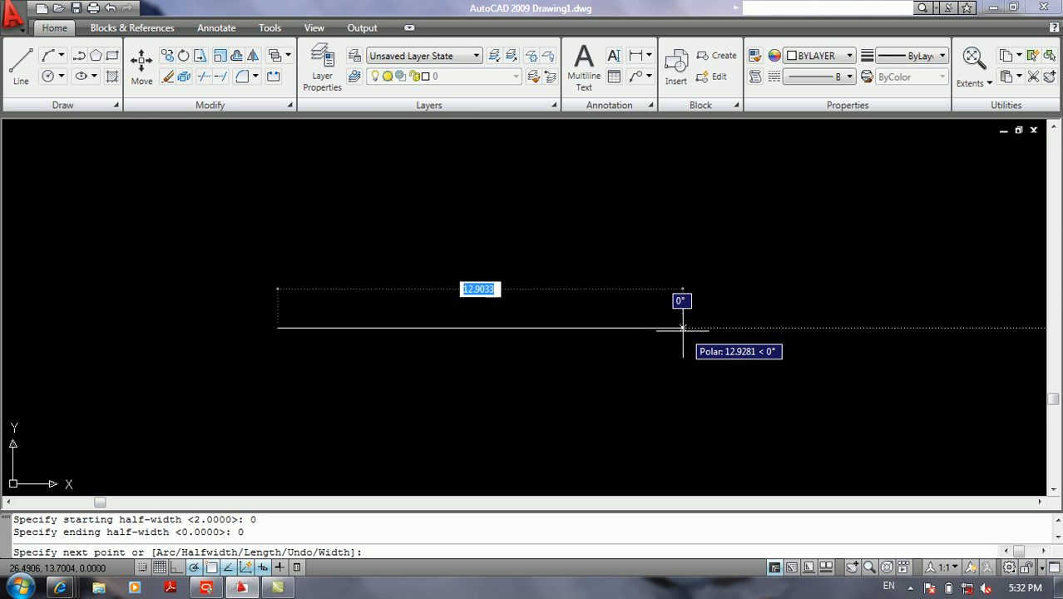
# Add a horizontal segment about 12 units long with the Length option, plus two freehand straight segments from its end
pyautogui.write('l')
pyautogui.press('Return')
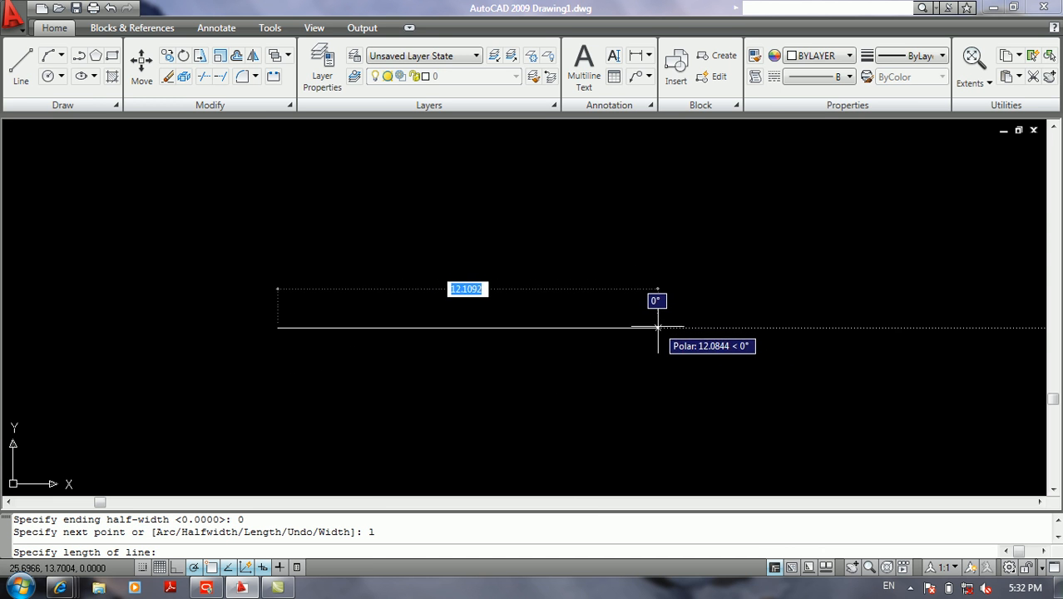
pyautogui.click(658, 327)
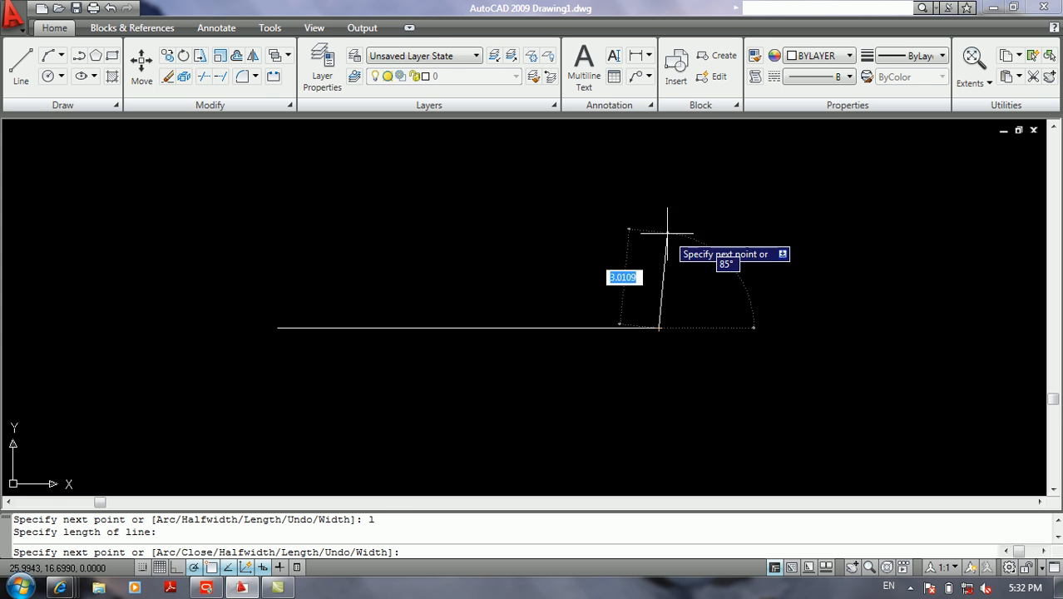
pyautogui.click(712, 212)
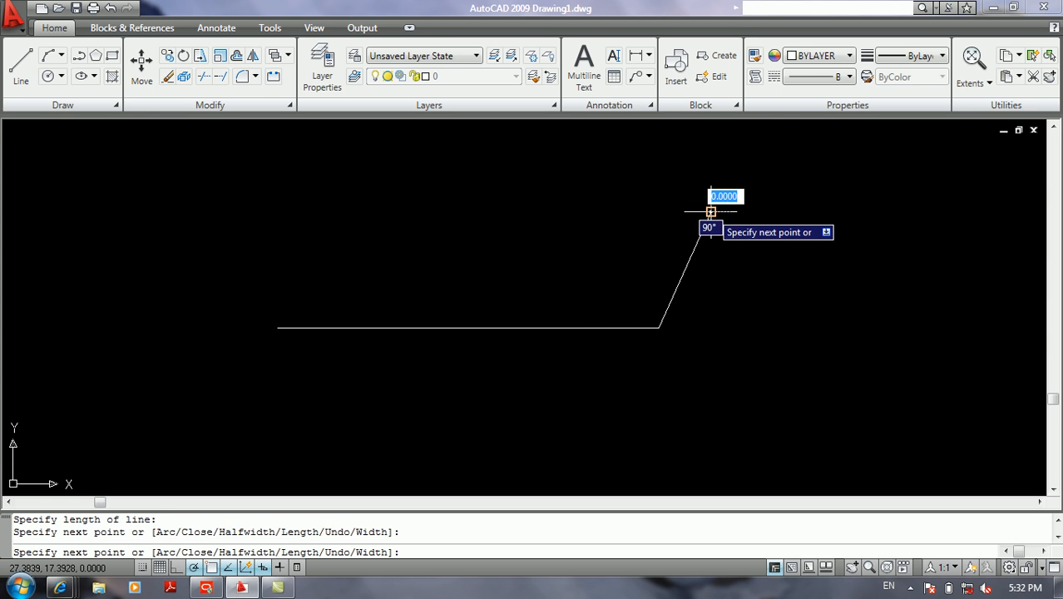
pyautogui.click(799, 222)
# Undo all three segments of the polyline within the running command, keeping its start point
pyautogui.write('u')
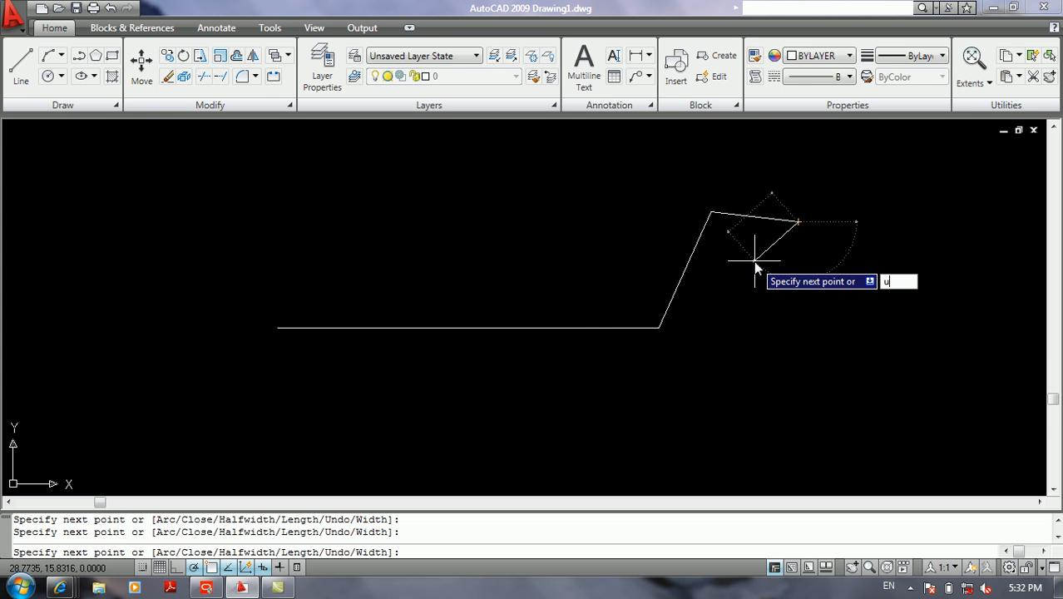
pyautogui.press('Return')
pyautogui.write('u')
pyautogui.press('Return')
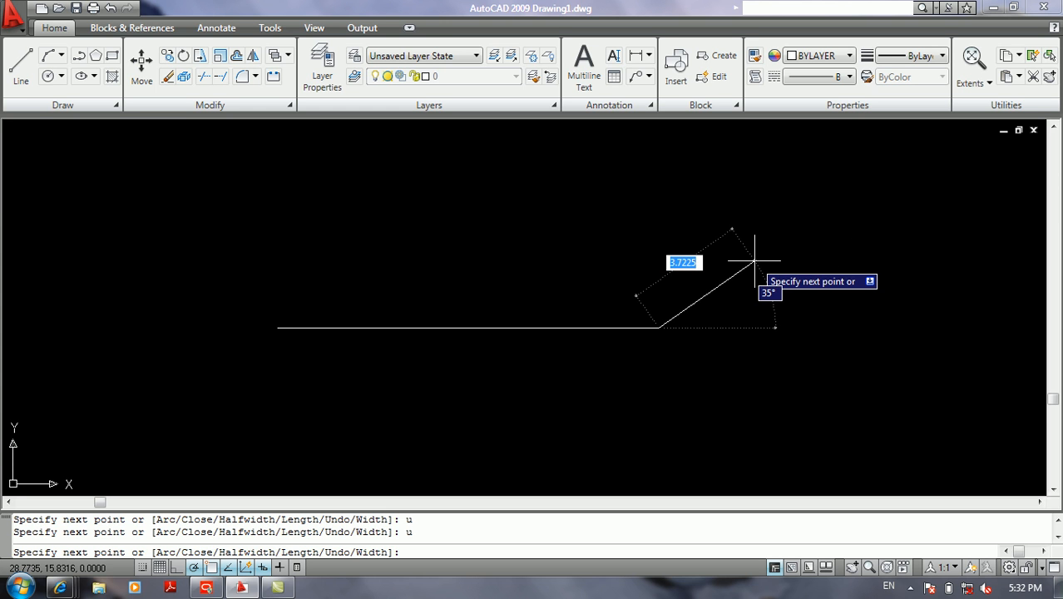
pyautogui.write('u')
pyautogui.press('Return')
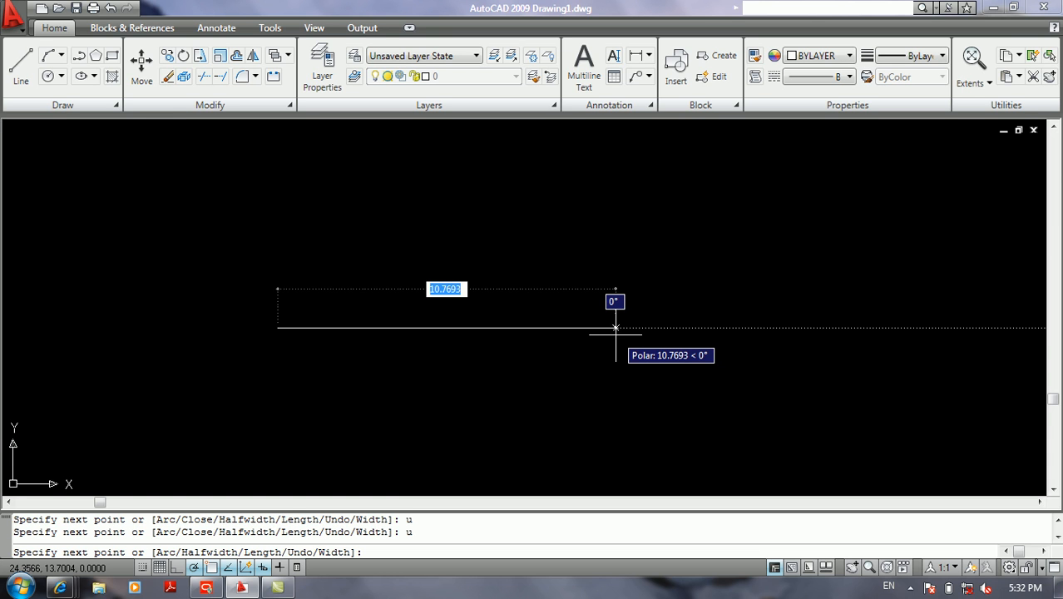
# Set the starting width to 0 and ending width to 2, and draw a horizontal tapered segment about 12 units long
pyautogui.write('w')
pyautogui.press('Return')
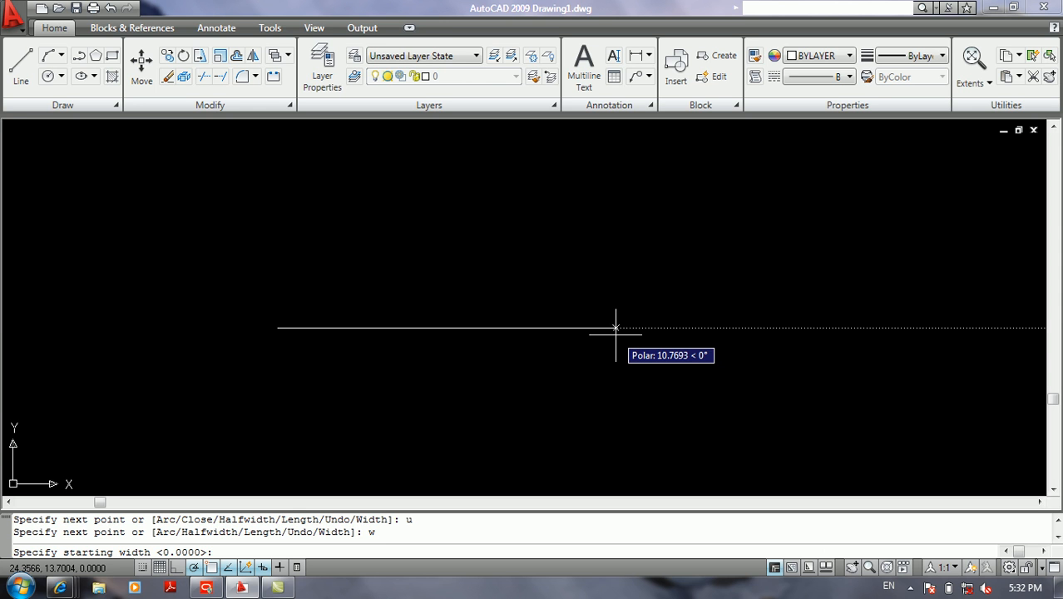
pyautogui.write('0')
pyautogui.press('Return')
pyautogui.write('2')
pyautogui.press('Return')
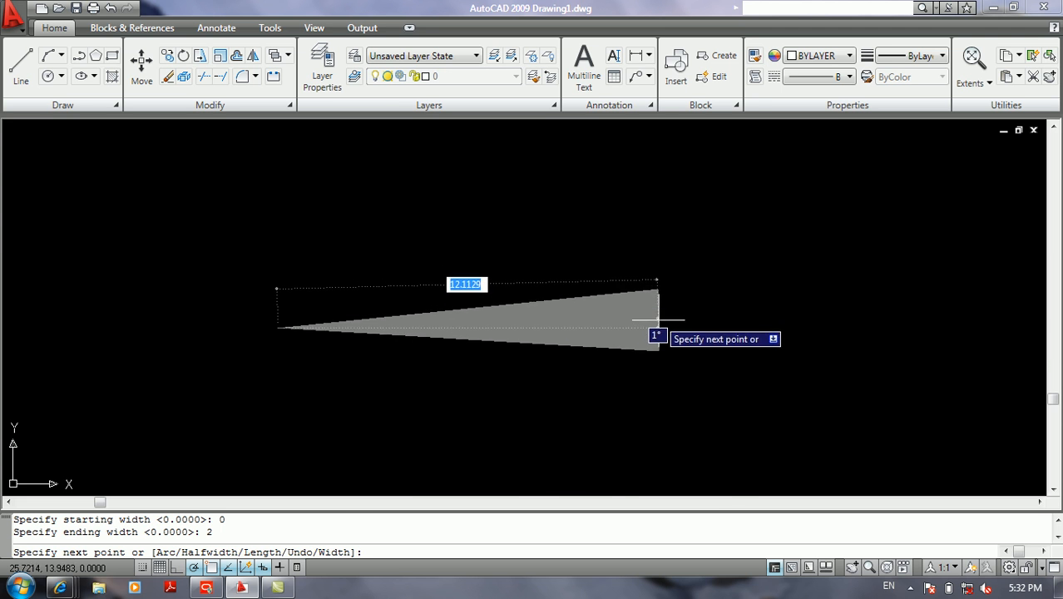
pyautogui.click(659, 324)
# Add a horizontal constant-width segment about 10 units long after the taper and finish the polyline
pyautogui.click(970, 327)
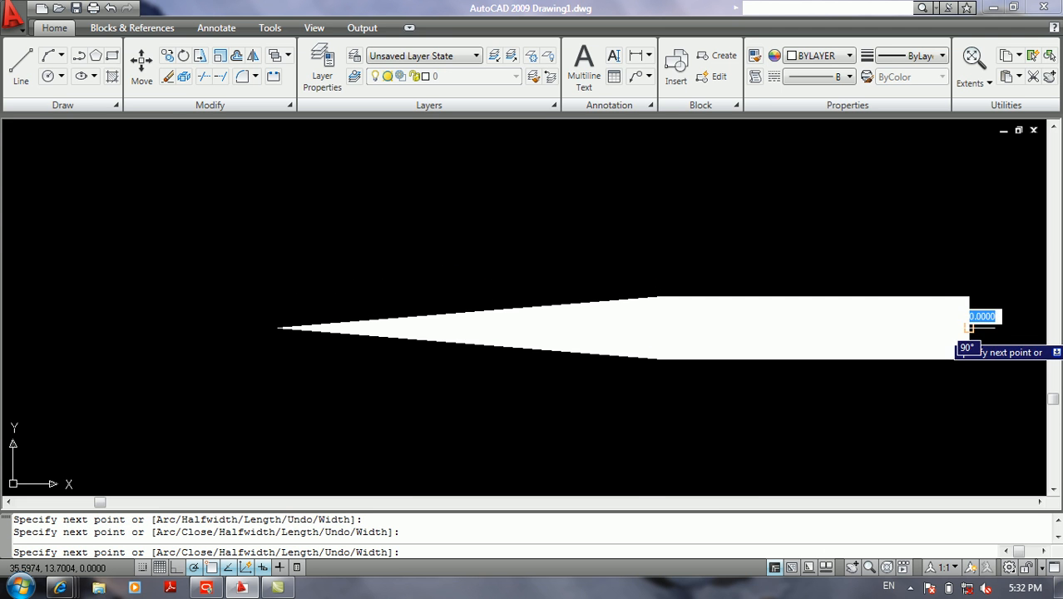
pyautogui.moveTo(886, 311); pyautogui.dragTo(508, 248, button='middle')
pyautogui.press('Return')
pyautogui.moveTo(560, 277)
pyautogui.mouseDown(button='middle')
pyautogui.moveTo(645, 339)
pyautogui.moveTo(753, 366)
pyautogui.mouseUp(button='middle')
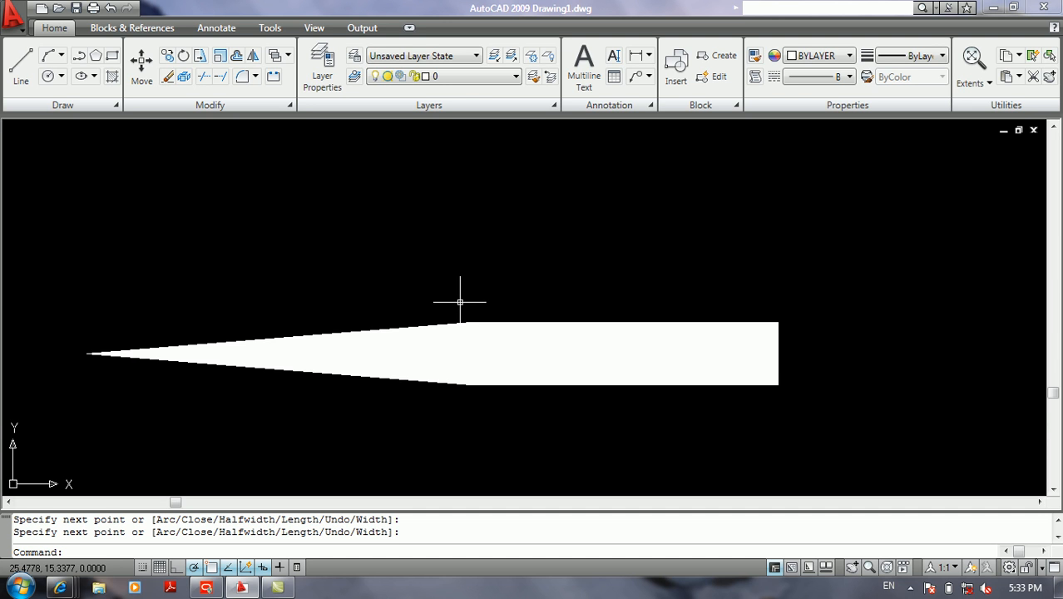
pyautogui.click(541, 257)
pyautogui.click(547, 251)
pyautogui.click(541, 254)
pyautogui.click(555, 251)
pyautogui.click(555, 252)
pyautogui.click(606, 223)
pyautogui.click(509, 256)
pyautogui.click(569, 208)
pyautogui.click(430, 349)
pyautogui.click(547, 280)
pyautogui.click(443, 368)
pyautogui.click(554, 264)
# Erase the tapered polyline
pyautogui.click(571, 248)
pyautogui.click(511, 325)
pyautogui.press('Delete')
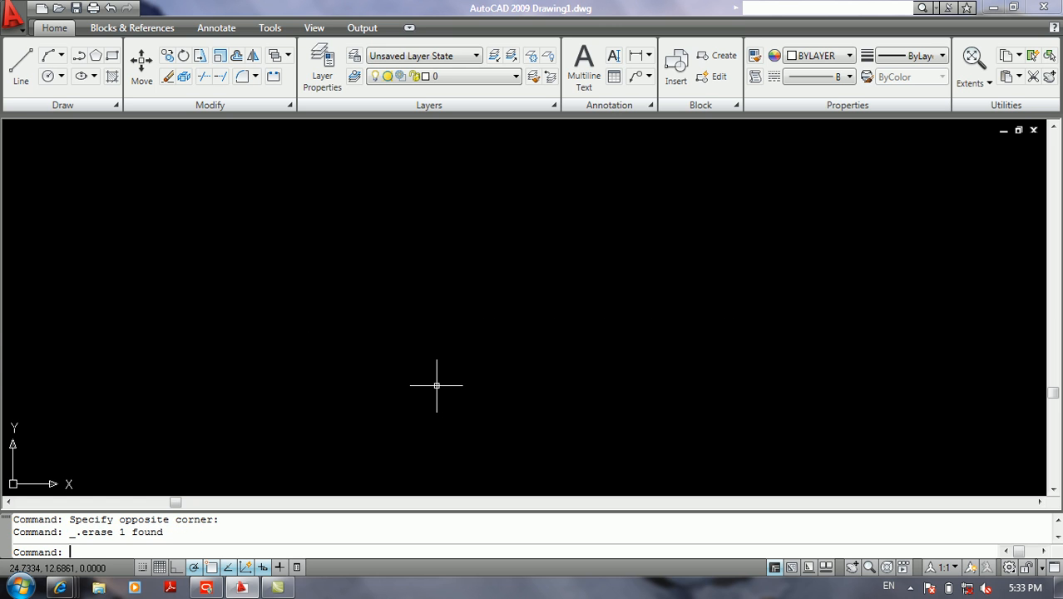
# Draw an open polyline of three straight segments with starting and ending width 0, its first segment about 9.7 units long at 25°
pyautogui.write('pl')
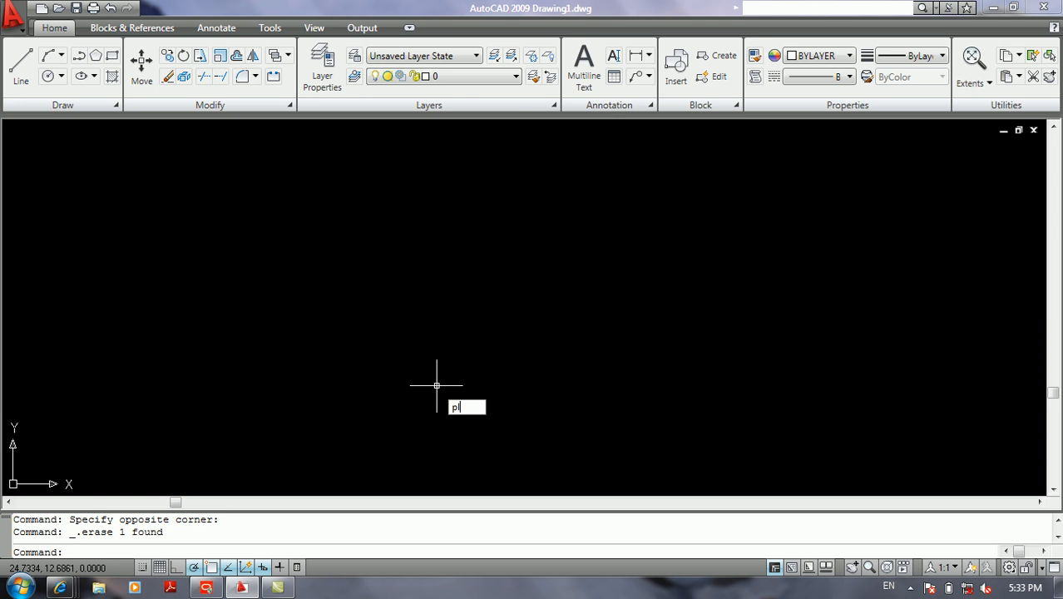
pyautogui.press('Return')
pyautogui.click(436, 386)
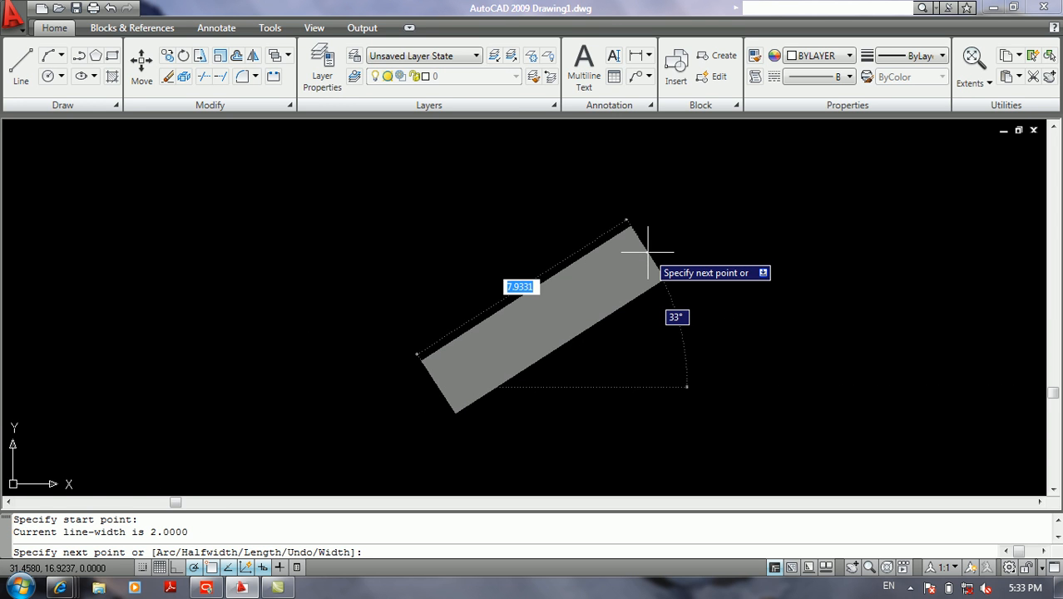
pyautogui.write('w')
pyautogui.press('Return')
pyautogui.write('0')
pyautogui.press('Return')
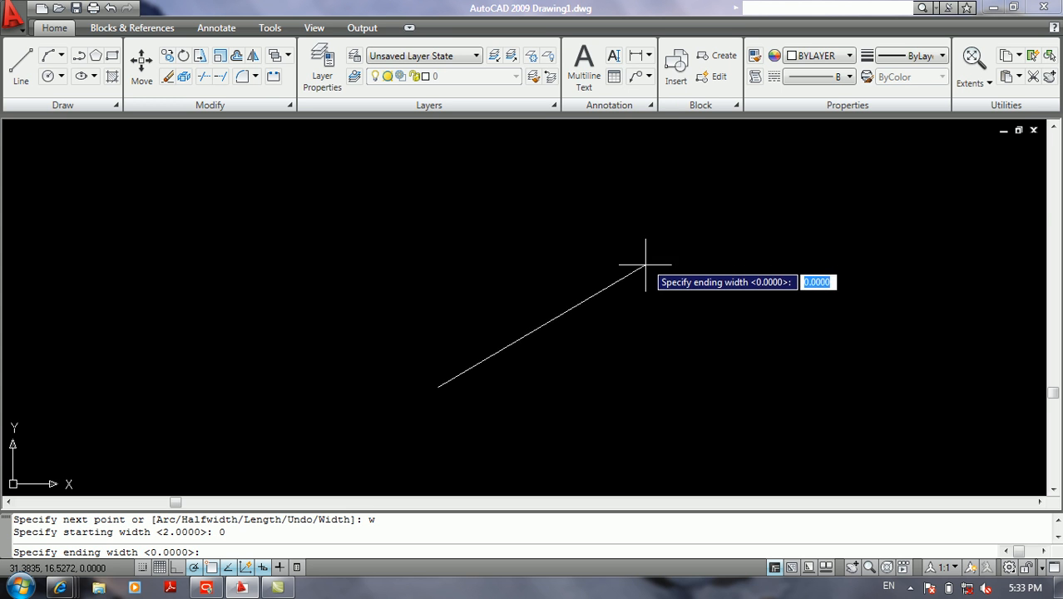
pyautogui.write('0')
pyautogui.press('Return')
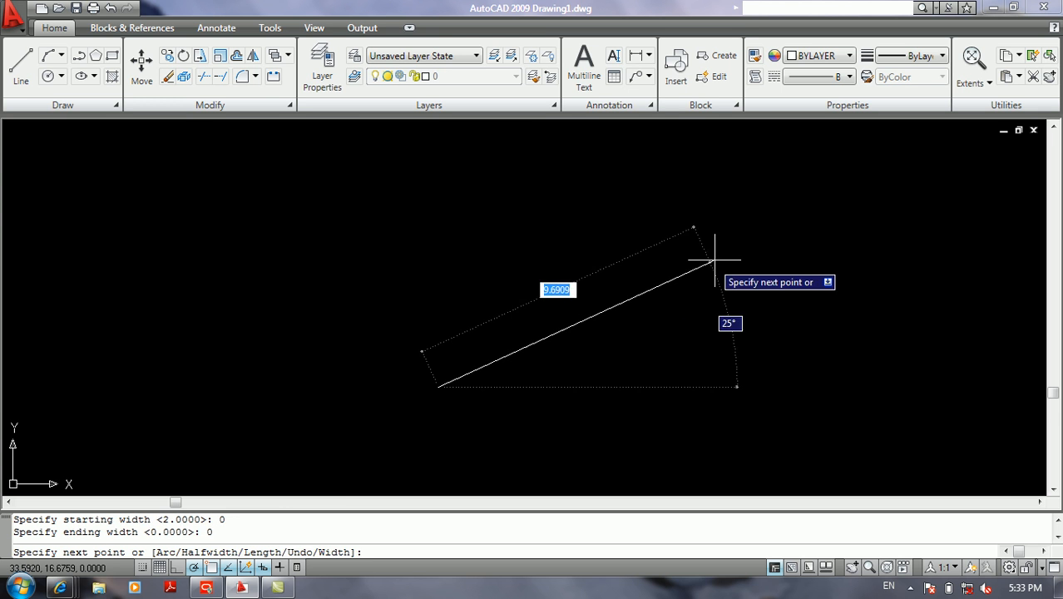
pyautogui.click(714, 261)
pyautogui.click(558, 197)
pyautogui.click(499, 319)
pyautogui.press('Return')
pyautogui.moveTo(570, 290); pyautogui.dragTo(596, 269, button='middle')
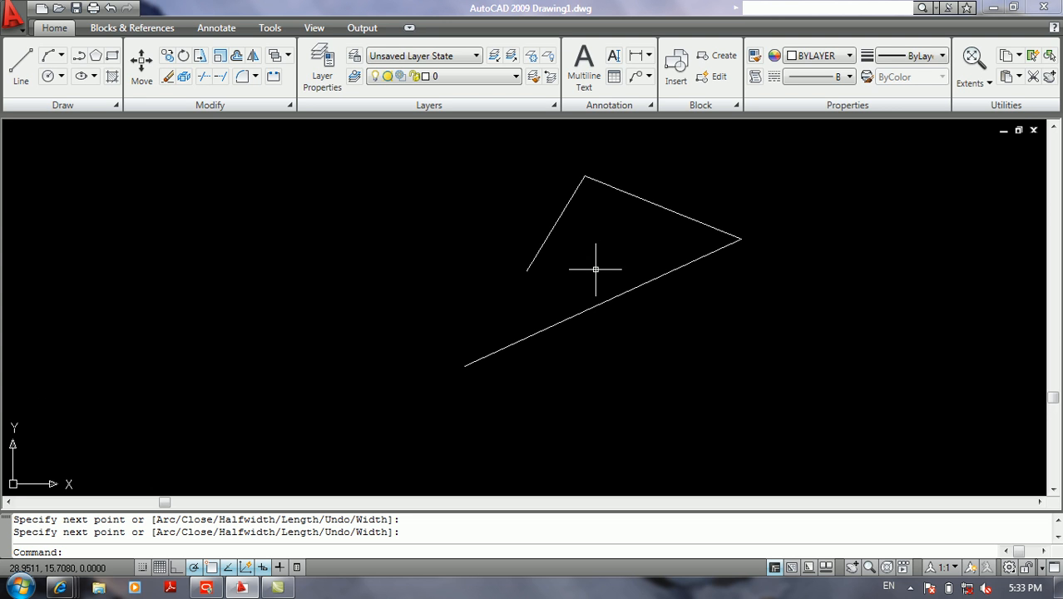
# Start another polyline beside the first one and draw its three freehand straight segments
pyautogui.moveTo(574, 271); pyautogui.dragTo(555, 291, button='middle')
pyautogui.write('pl')
pyautogui.press('Return')
pyautogui.click(159, 288)
pyautogui.click(276, 205)
pyautogui.click(500, 246)
pyautogui.click(397, 334)
# Continue the polyline with two arc segments and a final straight segment, leaving it open, and finish it
pyautogui.write('a')
pyautogui.press('Return')
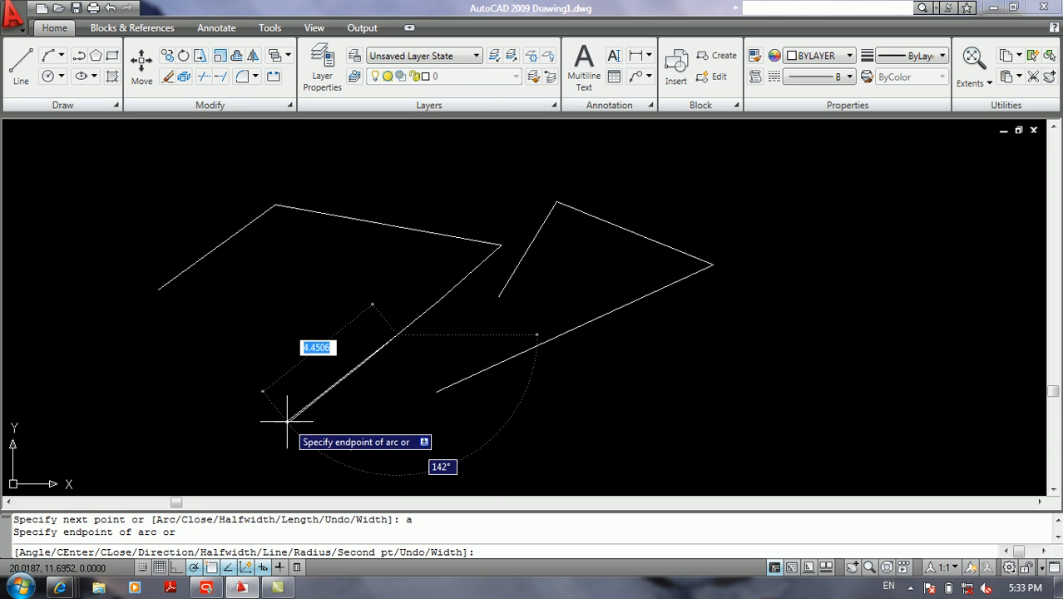
pyautogui.click(258, 377)
pyautogui.click(187, 417)
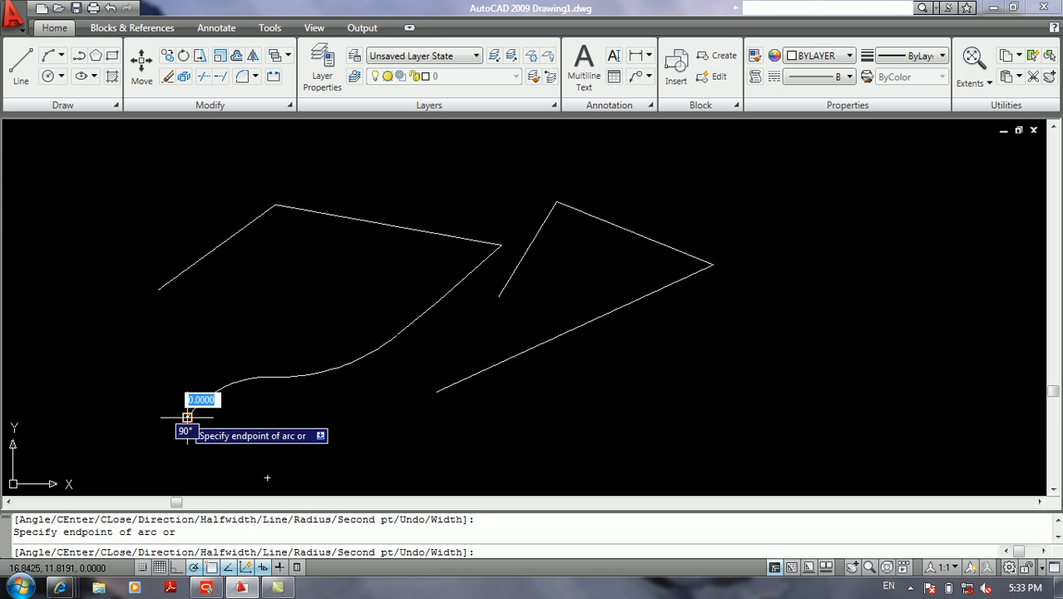
pyautogui.write('l')
pyautogui.press('Return')
pyautogui.click(131, 376)
pyautogui.press('Return')
pyautogui.moveTo(262, 297); pyautogui.dragTo(287, 366, button='middle')
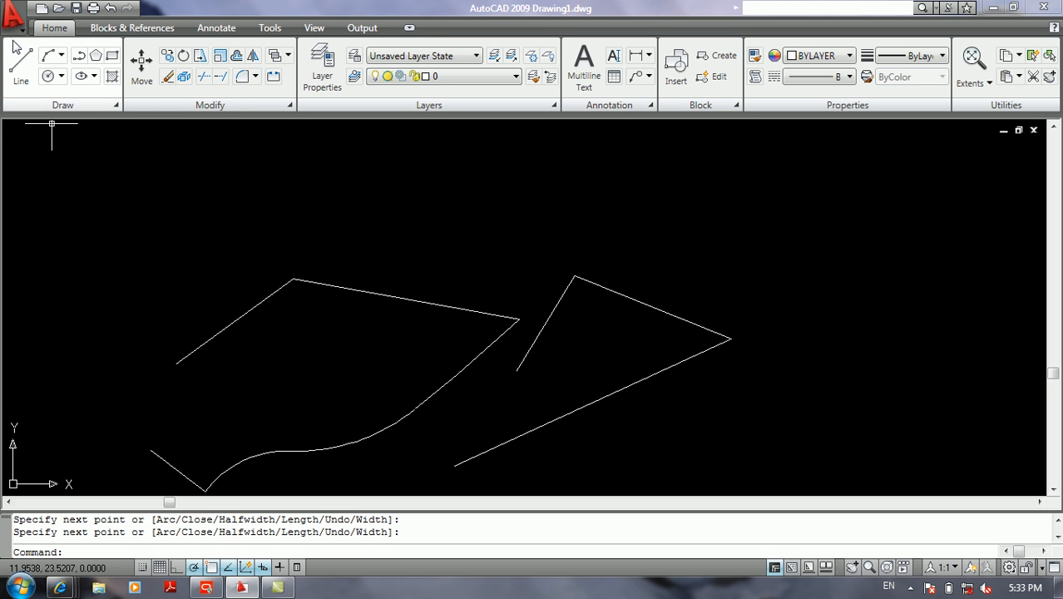
# Locate the polyline editing command among the object modification commands without starting it
pyautogui.click(14, 12)
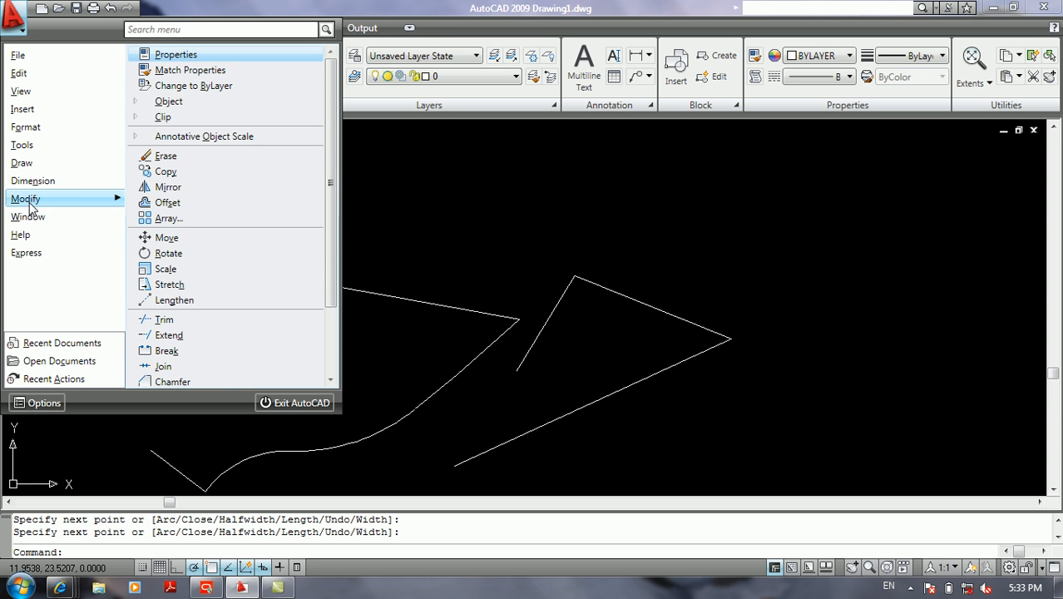
pyautogui.click(187, 102)
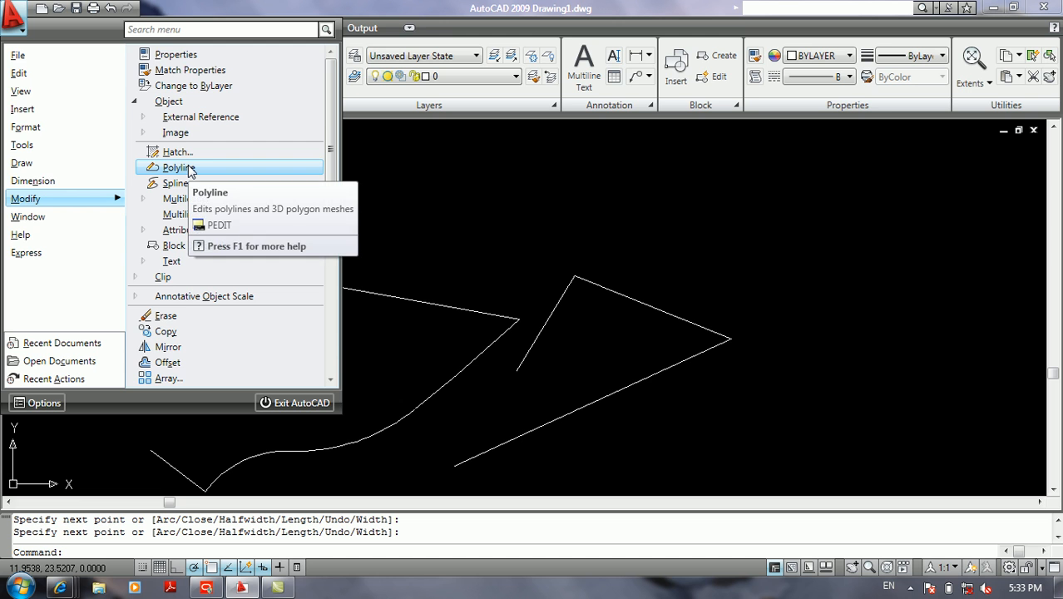
pyautogui.click(483, 184)
pyautogui.click(428, 202)
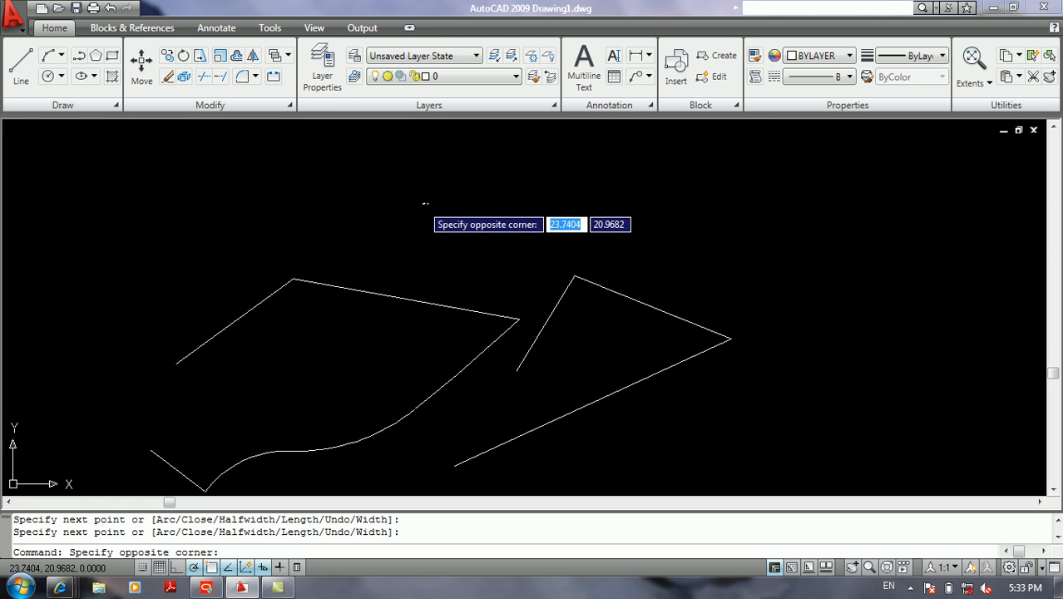
pyautogui.click(424, 200)
# Edit the line-and-arc polyline with PEDIT, applying Close and then Open, and end the command
pyautogui.write('pe')
pyautogui.press('Return')
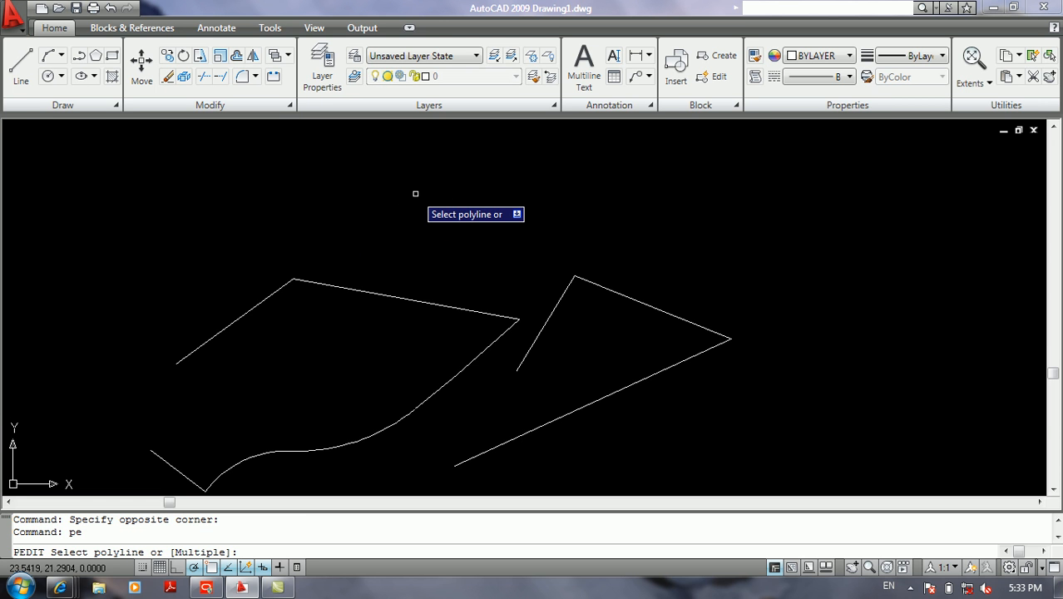
pyautogui.moveTo(415, 194); pyautogui.dragTo(499, 150, button='middle')
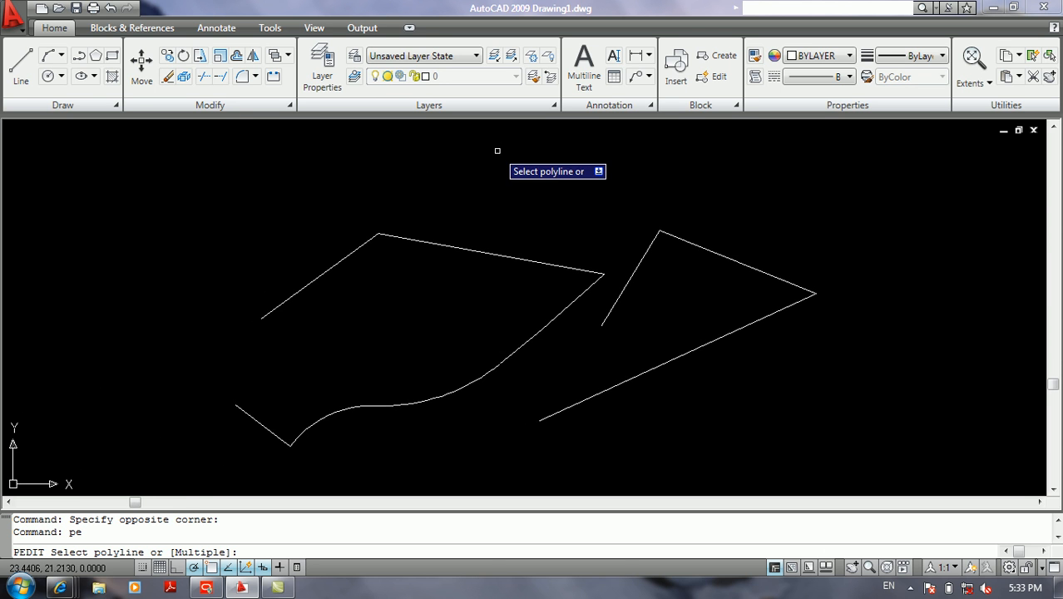
pyautogui.click(455, 247)
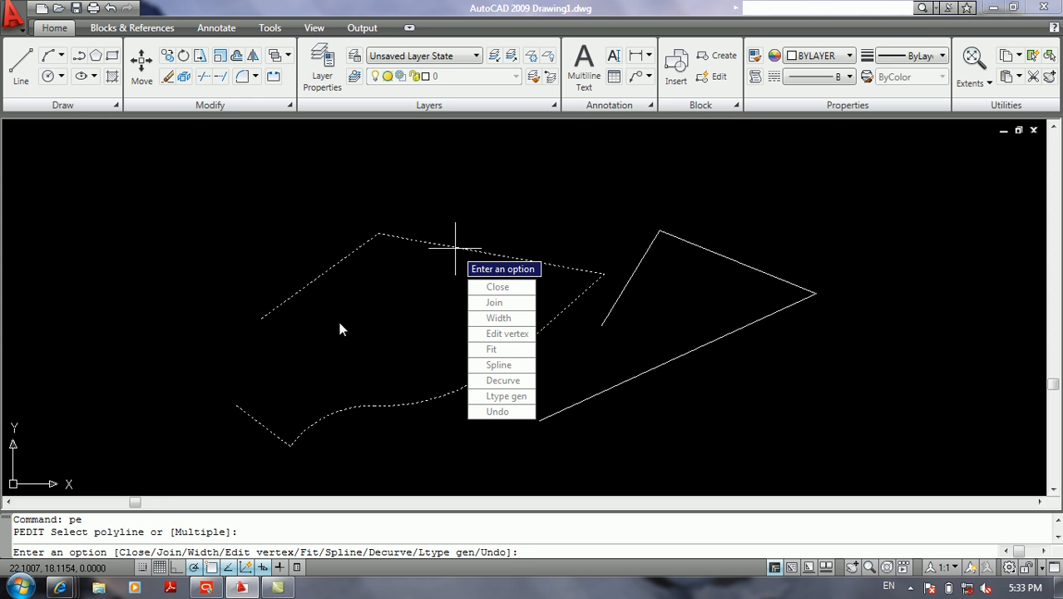
pyautogui.click(498, 286)
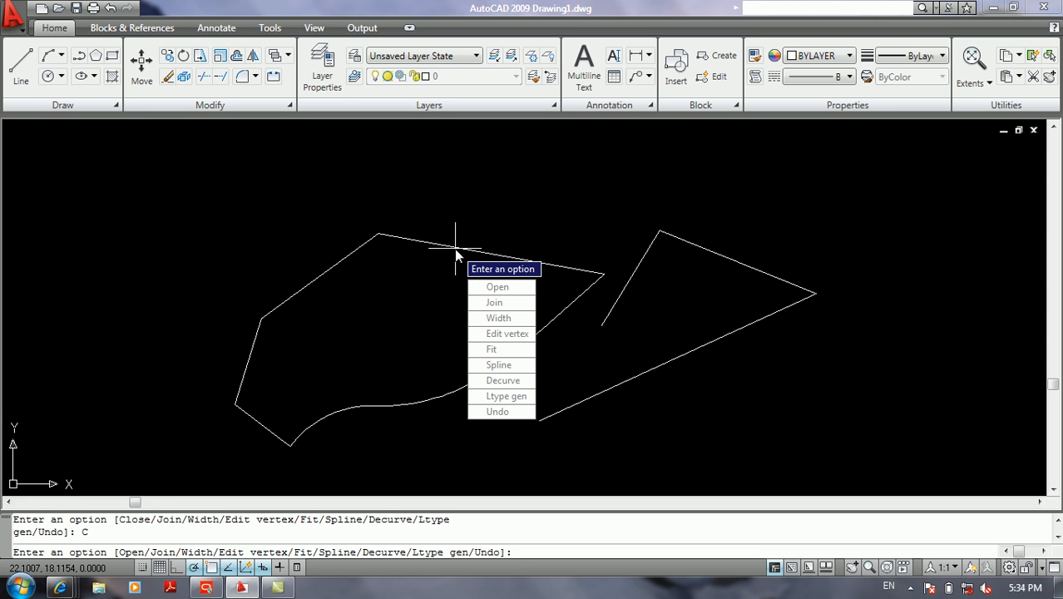
pyautogui.click(498, 286)
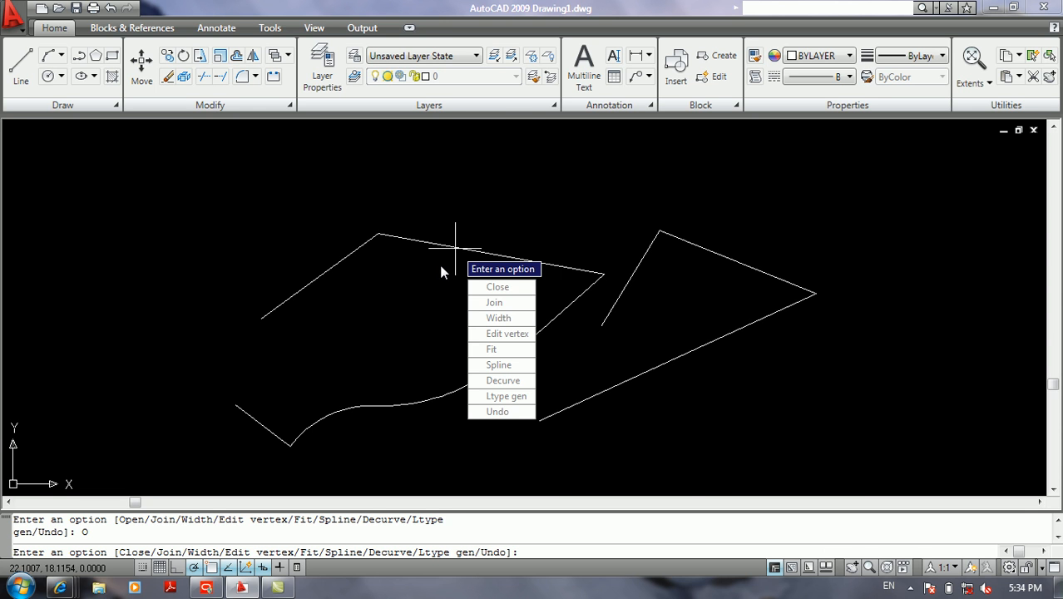
pyautogui.press('Return')
# Draw three connected straight lines with the Line command in the empty area above the polylines
pyautogui.moveTo(462, 185)
pyautogui.mouseDown(button='middle')
pyautogui.moveTo(587, 323)
pyautogui.moveTo(501, 292)
pyautogui.moveTo(615, 292)
pyautogui.mouseUp(button='middle')
pyautogui.write('l')
pyautogui.press('Return')
pyautogui.click(331, 315)
pyautogui.click(445, 193)
pyautogui.click(597, 214)
pyautogui.click(542, 302)
pyautogui.press('Return')
# Select the three connected lines to examine them as separate objects, and clear the selection
pyautogui.click(475, 242)
pyautogui.click(335, 266)
pyautogui.click(532, 181)
pyautogui.click(497, 213)
pyautogui.click(594, 242)
pyautogui.click(527, 262)
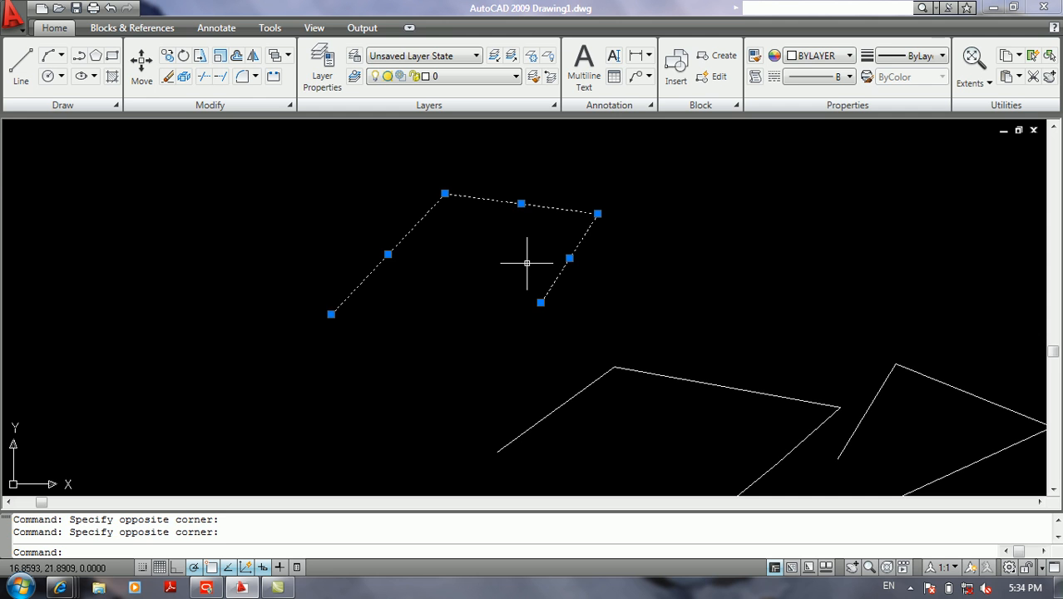
pyautogui.press('Escape')
pyautogui.press('Escape')
# Convert the longest of the three lines to a polyline with PEDIT and join the other two, then select the result to check it
pyautogui.write('pe')
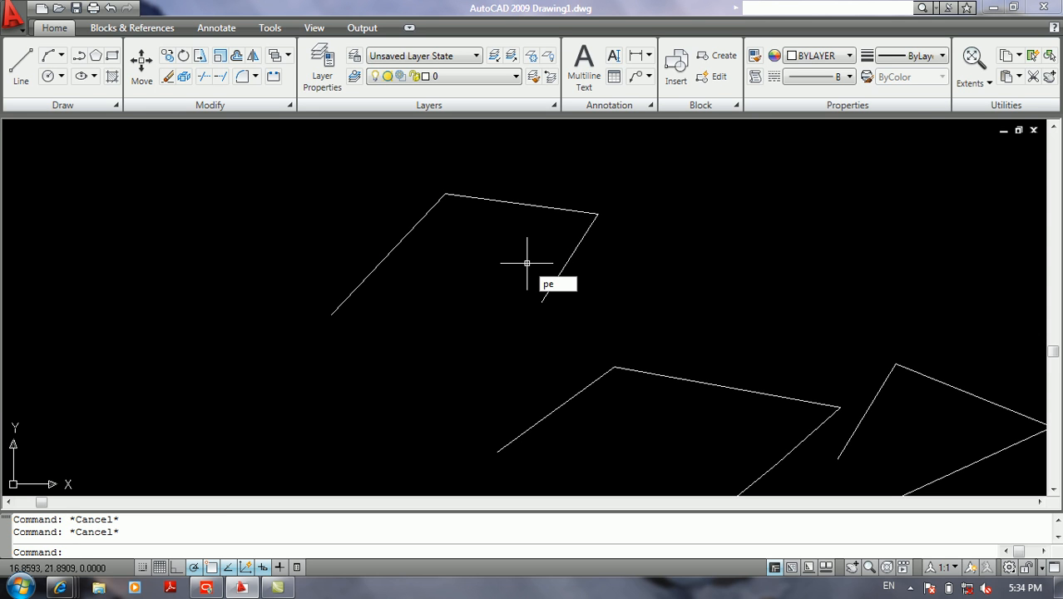
pyautogui.press('Return')
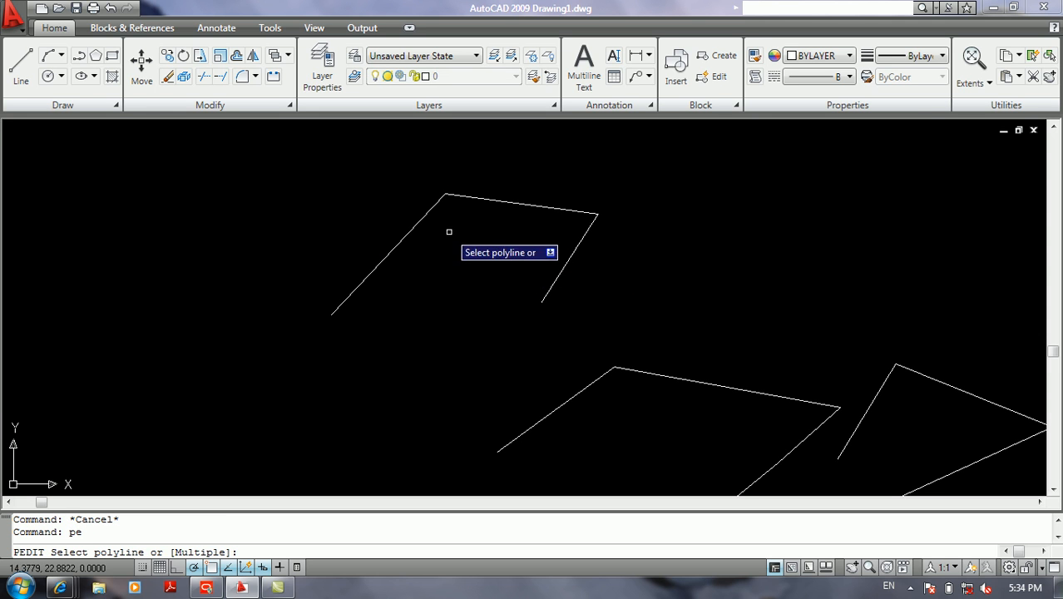
pyautogui.click(431, 207)
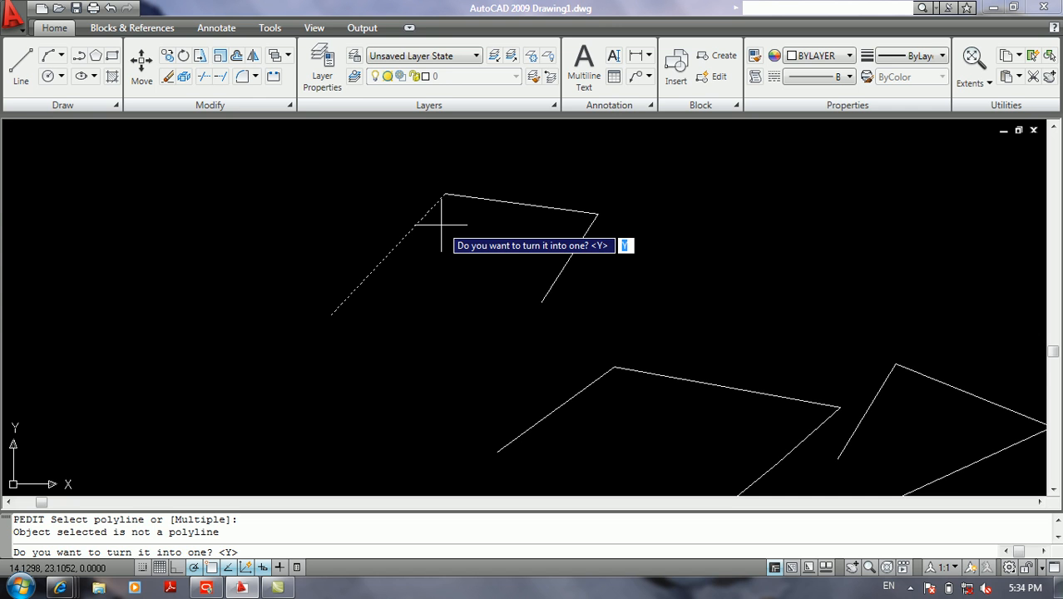
pyautogui.press('Return')
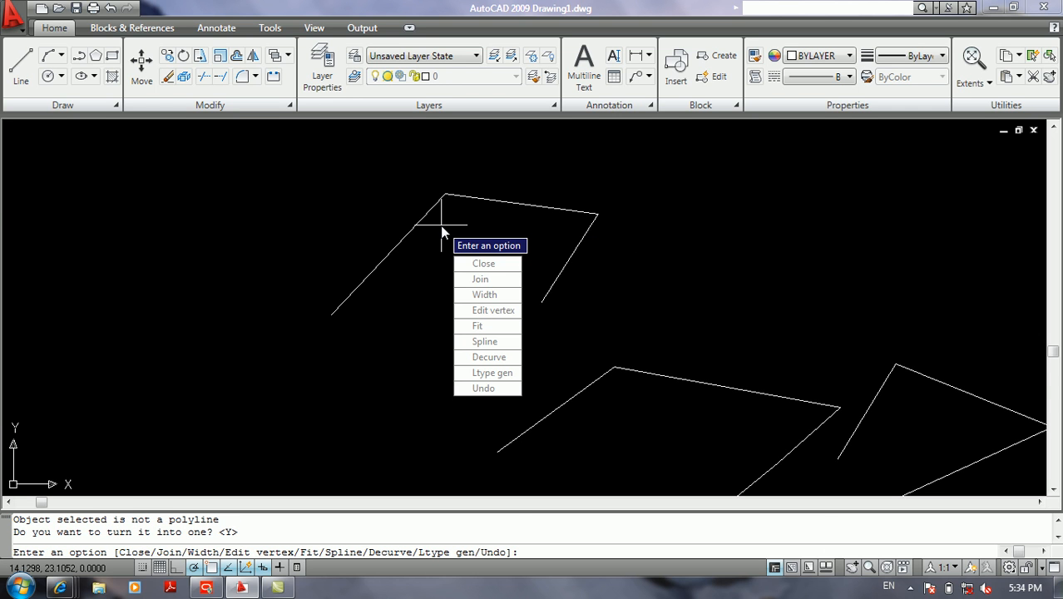
pyautogui.click(477, 280)
pyautogui.click(470, 197)
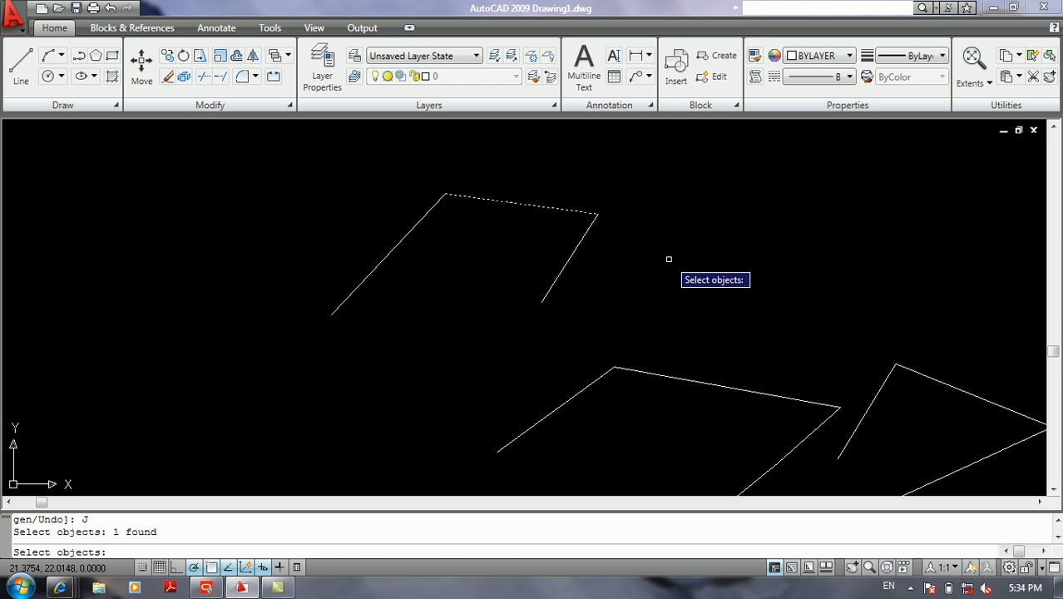
pyautogui.click(580, 242)
pyautogui.press('Return')
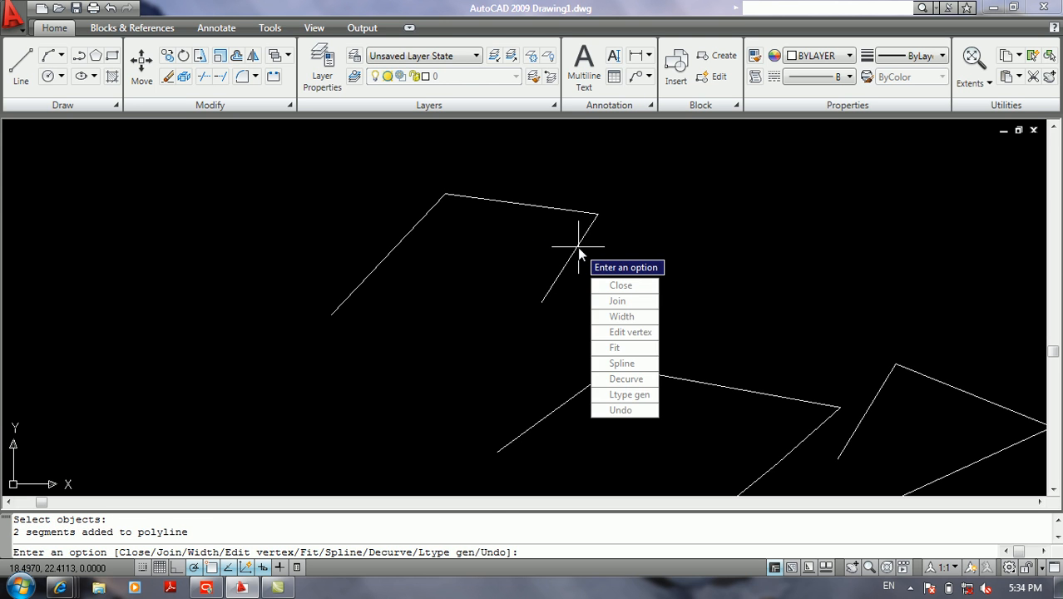
pyautogui.press('Return')
pyautogui.click(584, 242)
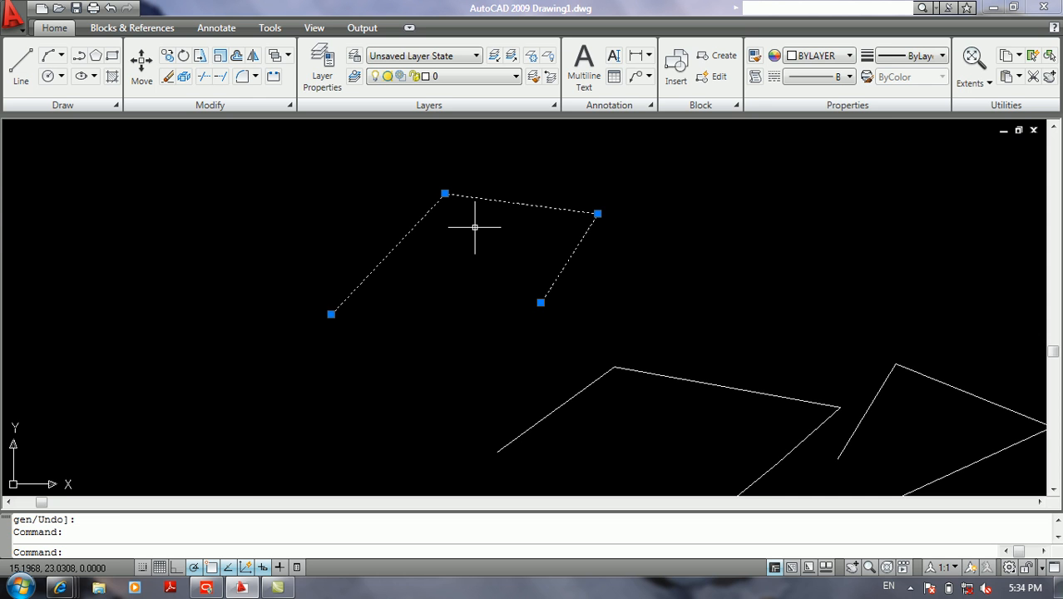
pyautogui.press('Escape')
pyautogui.press('Escape')
# Draw a three-segment open polyline with a peaked shape in the empty area left of the joined polyline
pyautogui.moveTo(568, 243); pyautogui.dragTo(731, 237, button='middle')
pyautogui.write('pl')
pyautogui.press('Return')
pyautogui.click(133, 304)
pyautogui.click(235, 223)
pyautogui.click(347, 276)
pyautogui.click(347, 313)
pyautogui.press('Return')
# Edit the new polyline with PEDIT and set the width of all its segments to 5
pyautogui.write('pe')
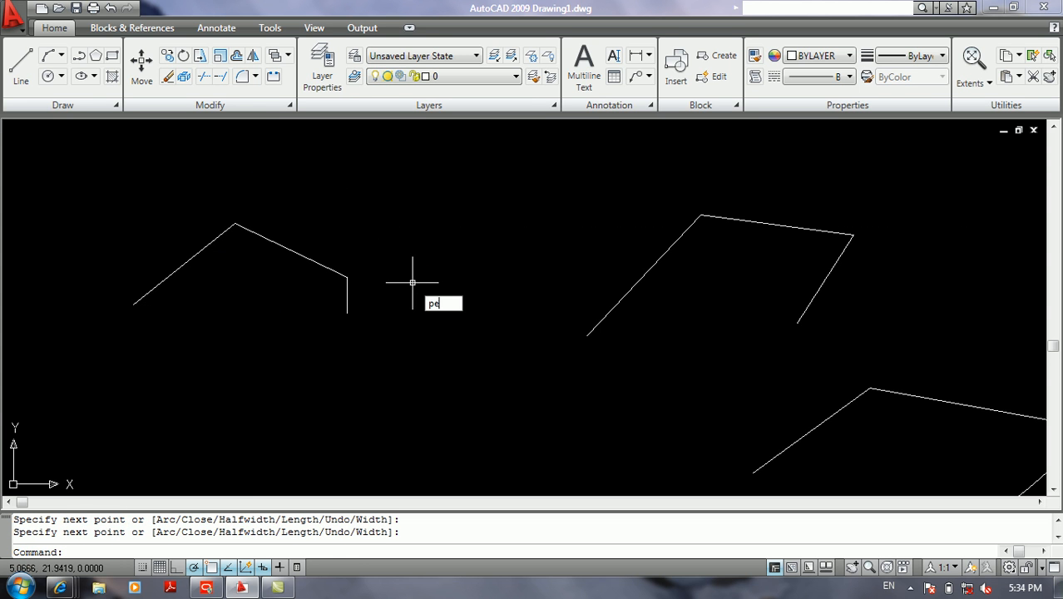
pyautogui.press('Return')
pyautogui.click(272, 242)
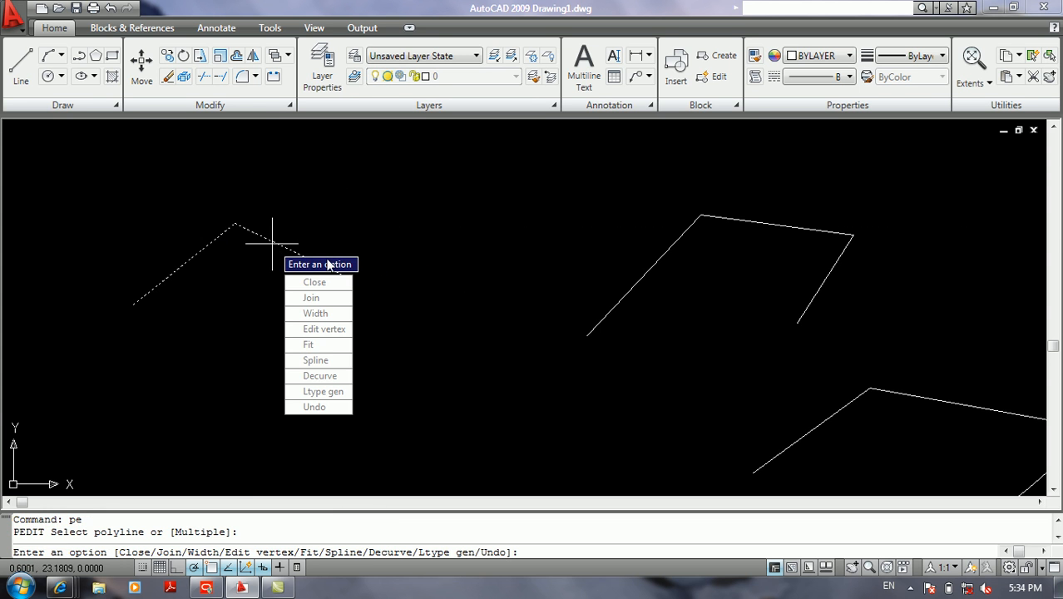
pyautogui.click(329, 313)
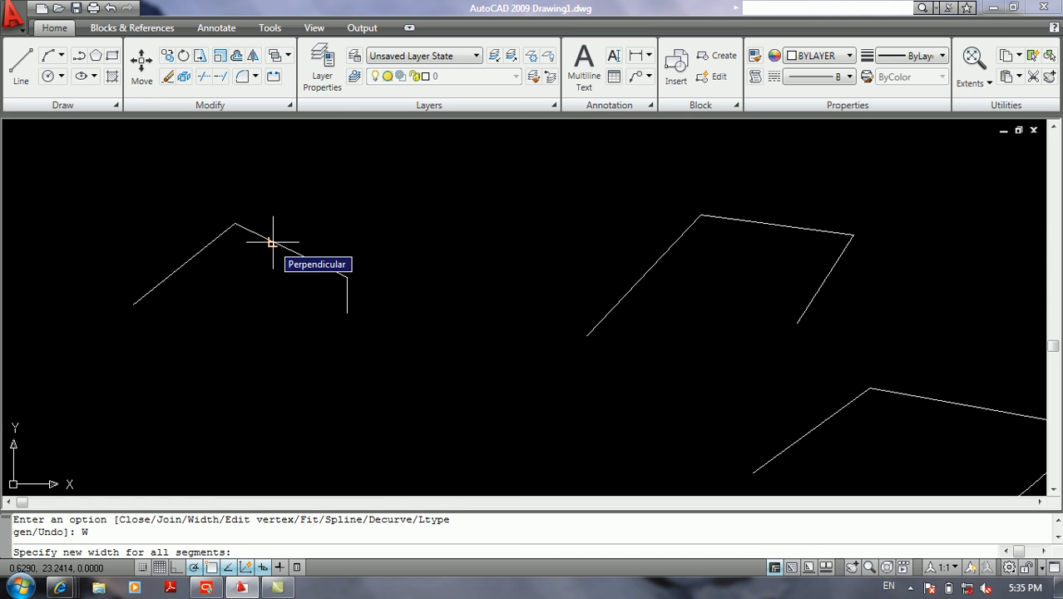
pyautogui.write('5')
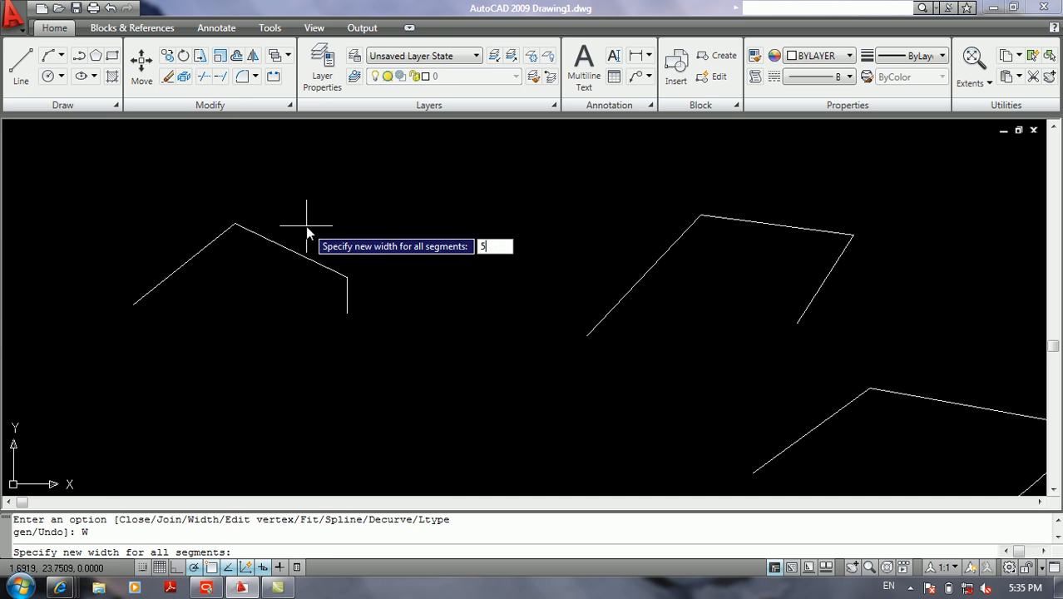
pyautogui.press('Return')
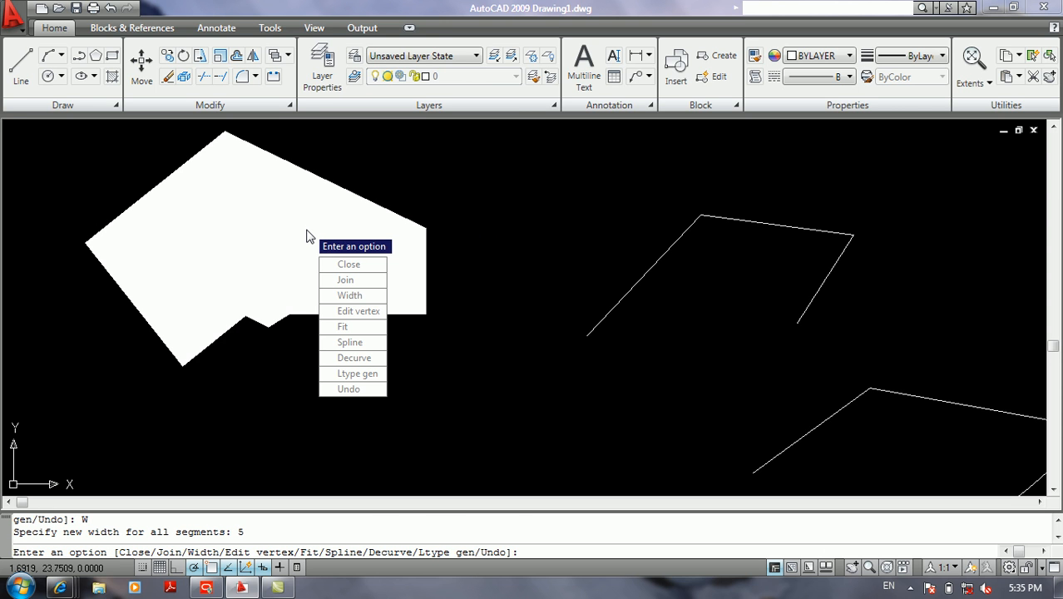
# Change the width of all segments of the polyline to 1, and then to 0
pyautogui.write('w')
pyautogui.press('Return')
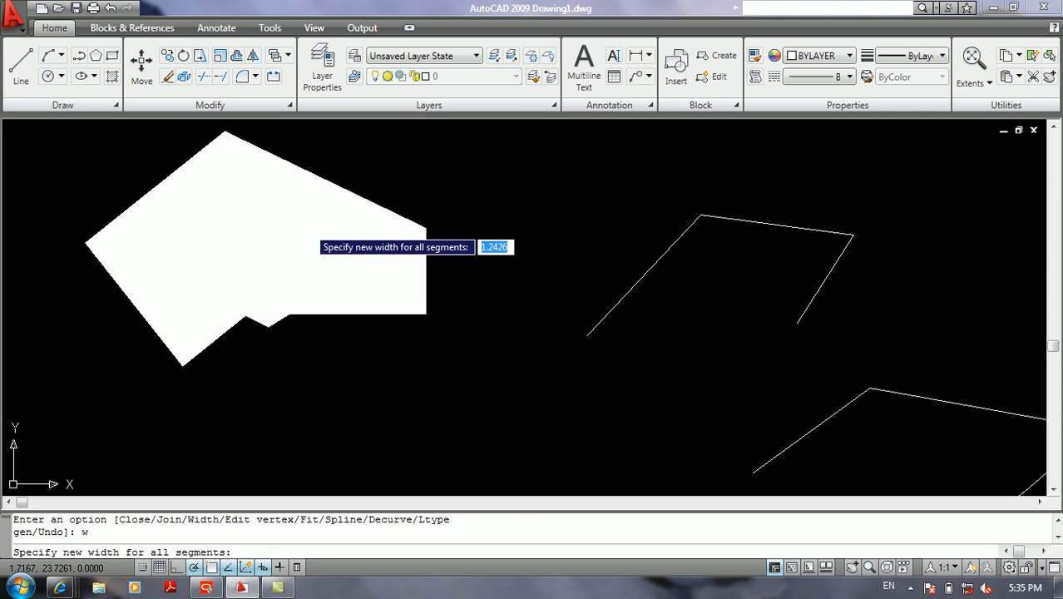
pyautogui.write('1')
pyautogui.press('Return')
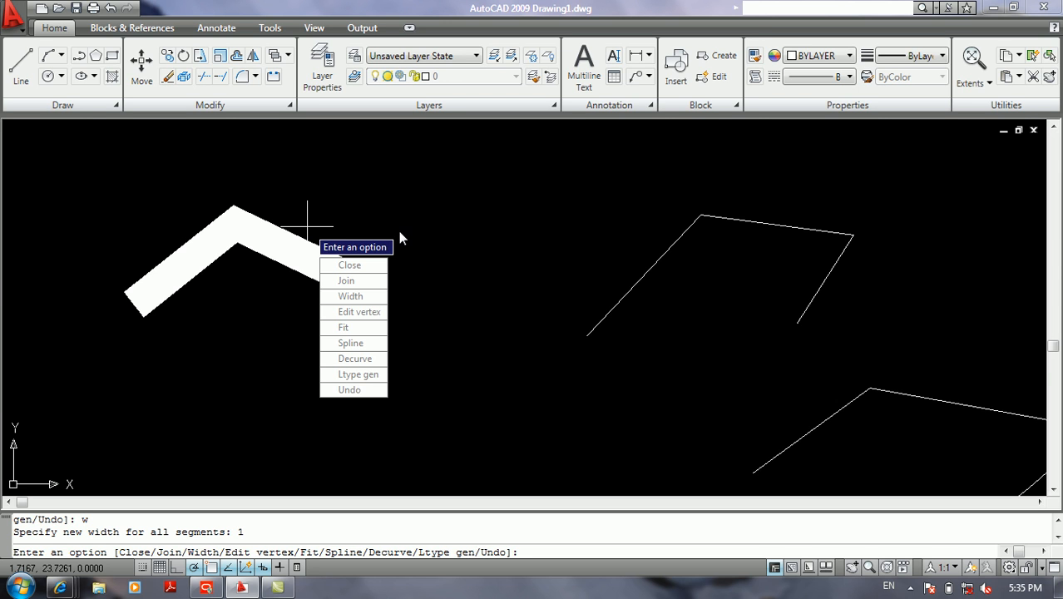
pyautogui.click(363, 297)
pyautogui.write('0')
pyautogui.press('Return')
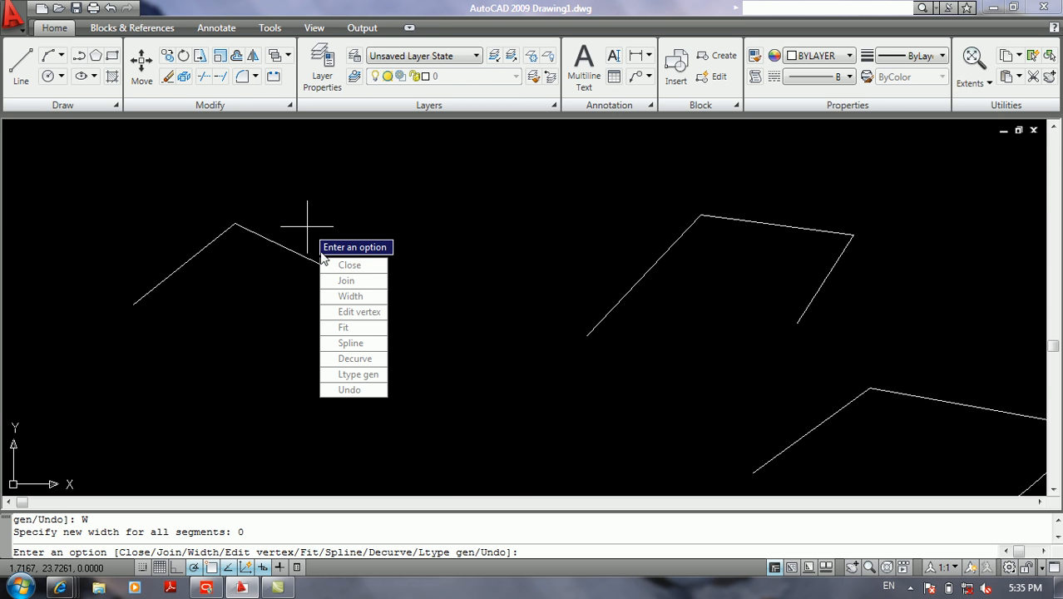
# Break the polyline at its second vertex with PEDIT vertex editing, exit the command, and select both sides of the break to check it
pyautogui.click(360, 312)
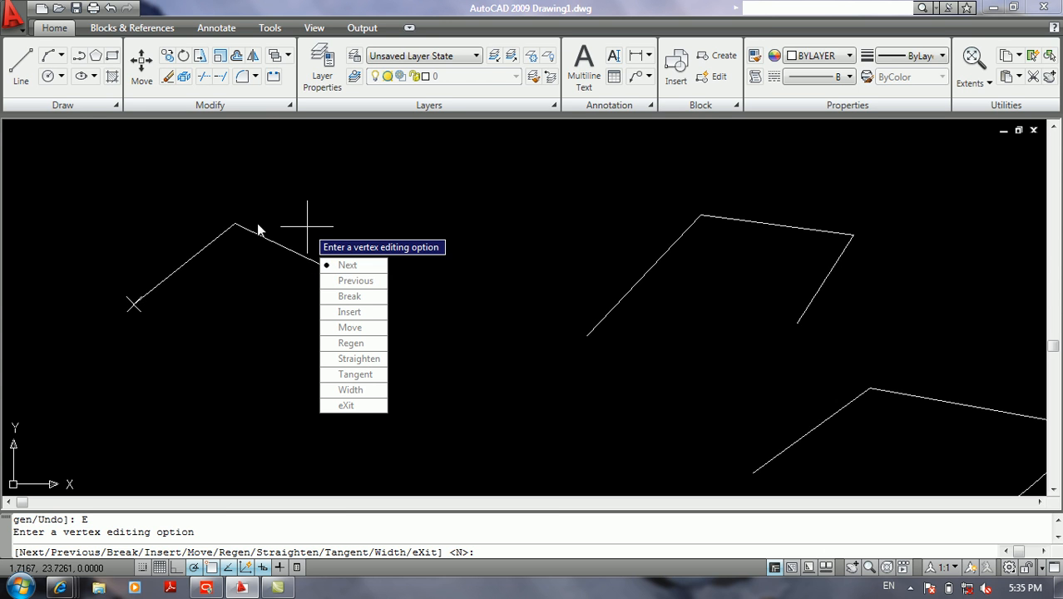
pyautogui.click(346, 265)
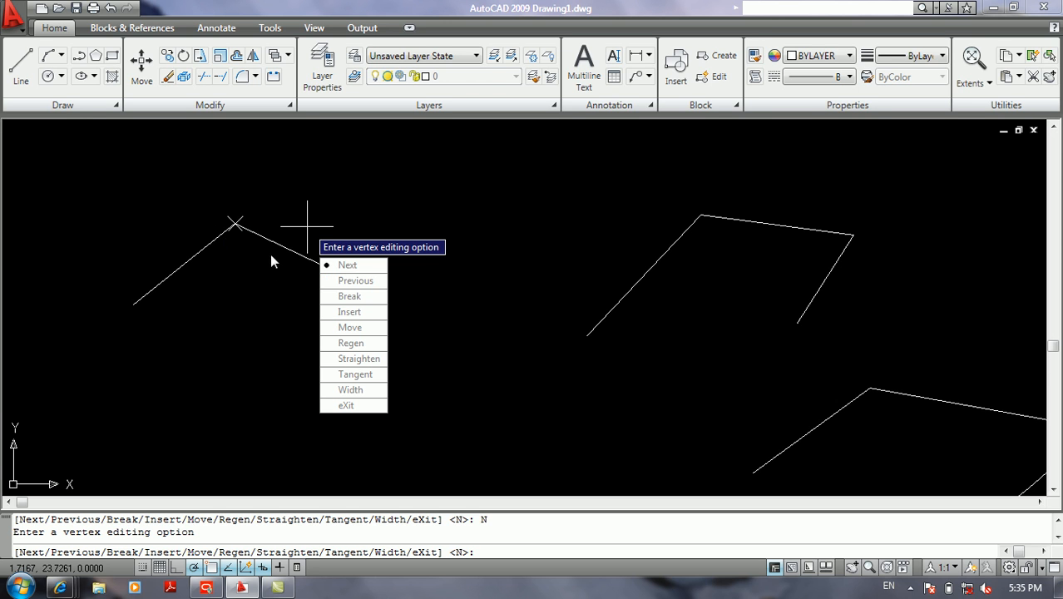
pyautogui.click(322, 296)
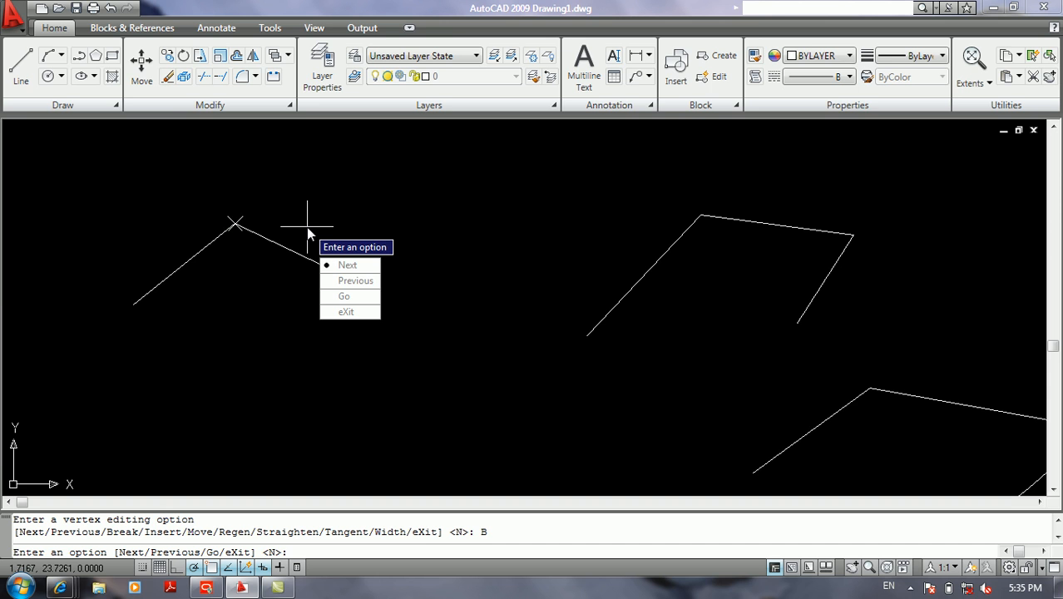
pyautogui.click(344, 297)
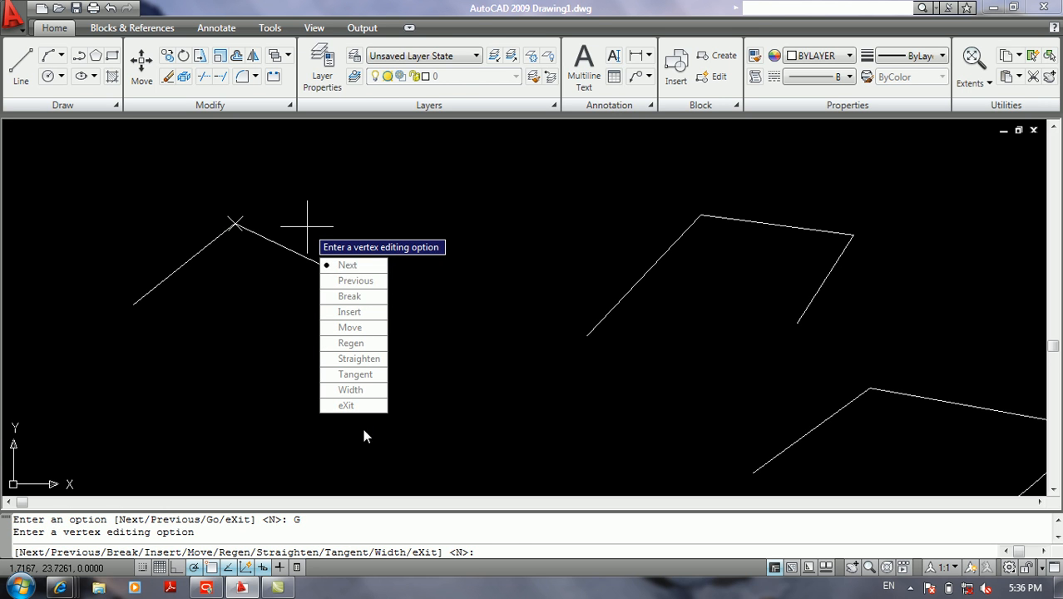
pyautogui.click(332, 405)
pyautogui.press('Return')
pyautogui.click(258, 237)
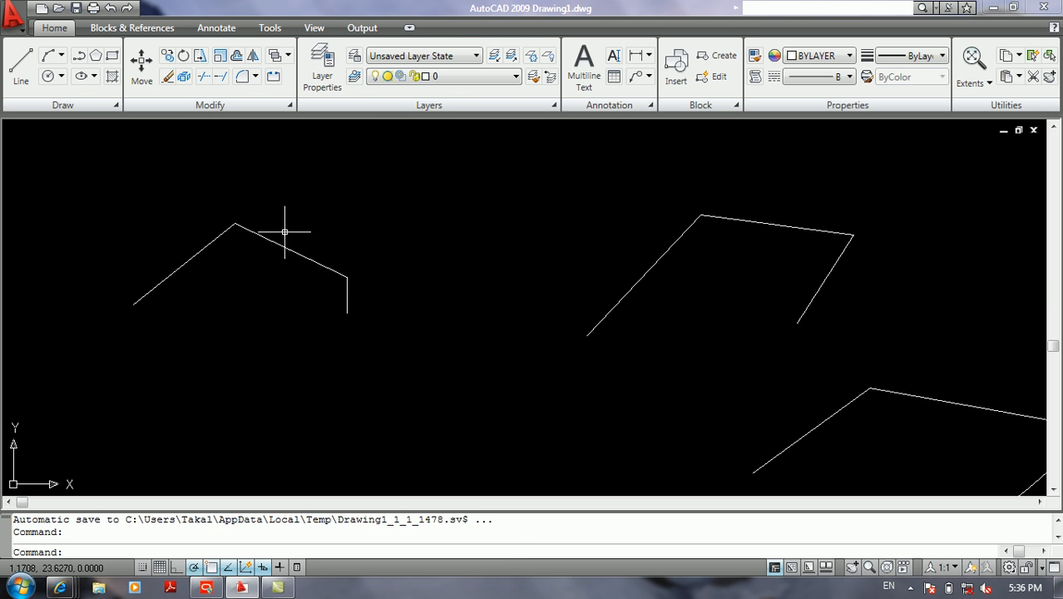
pyautogui.click(219, 237)
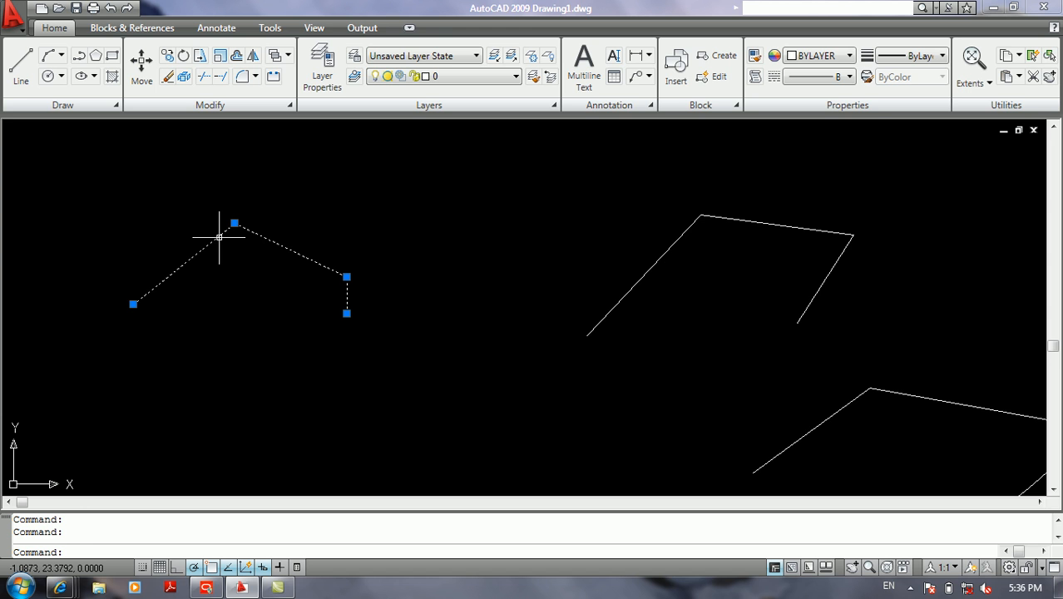
pyautogui.press('Escape')
pyautogui.press('Escape')
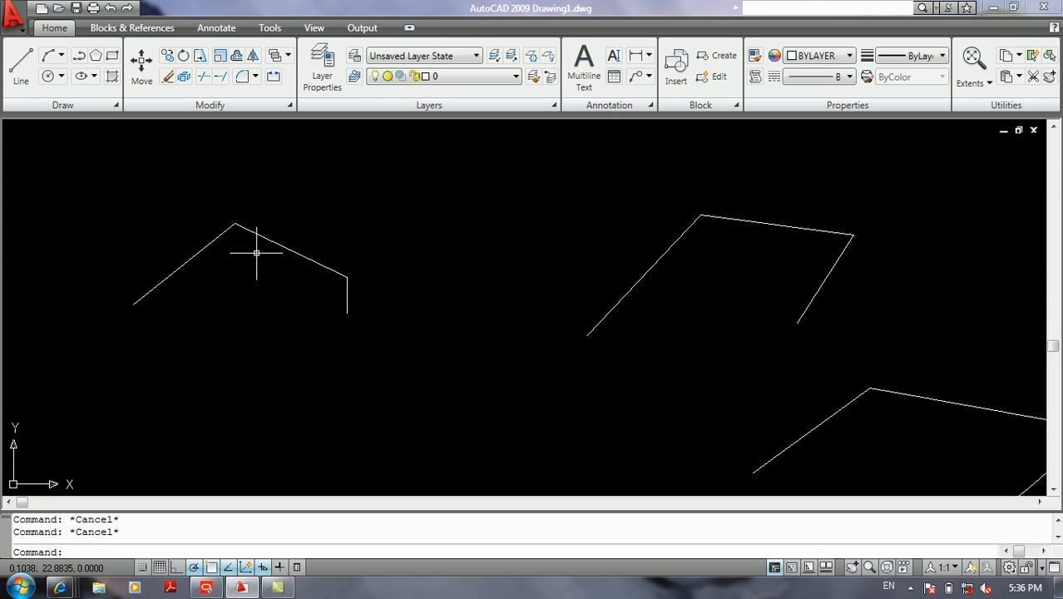
# Insert two vertices after the joined polyline's start point with PEDIT vertex editing, one far to the upper left and one below the original peak
pyautogui.moveTo(278, 242); pyautogui.dragTo(156, 263, button='middle')
pyautogui.write('pe')
pyautogui.press('Return')
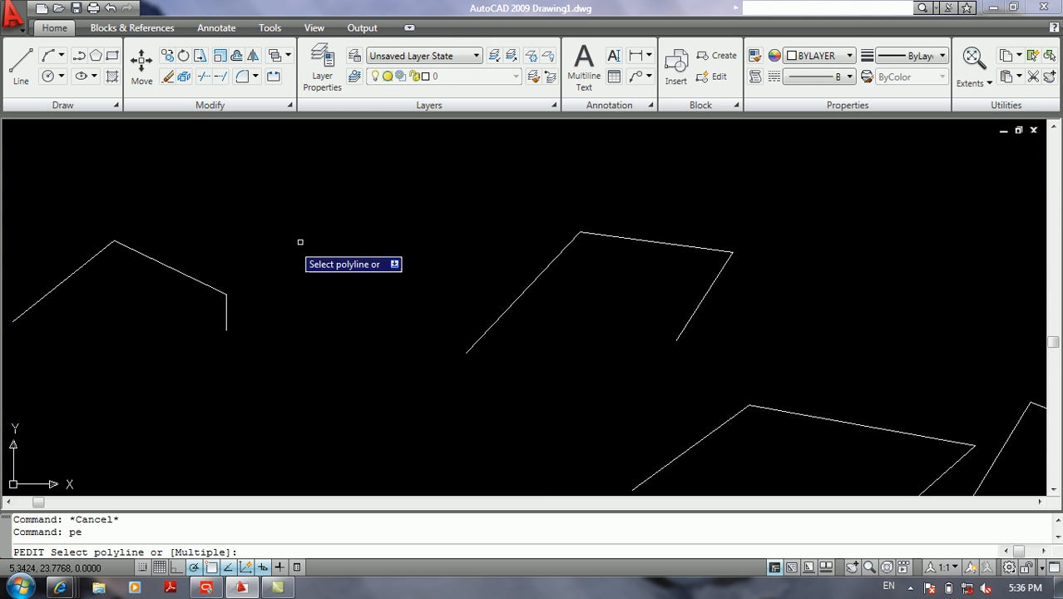
pyautogui.click(609, 231)
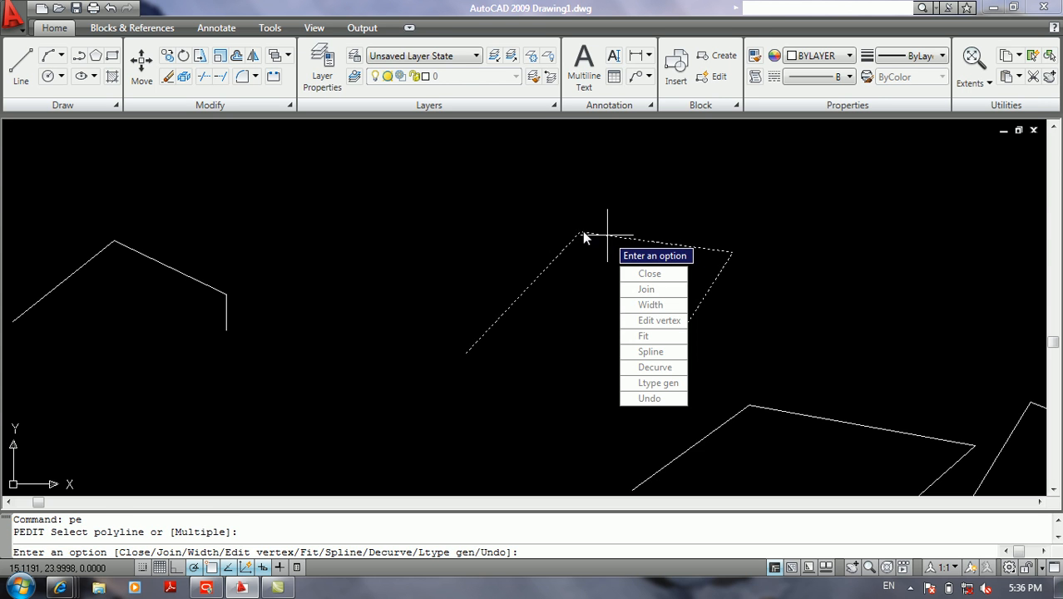
pyautogui.click(645, 320)
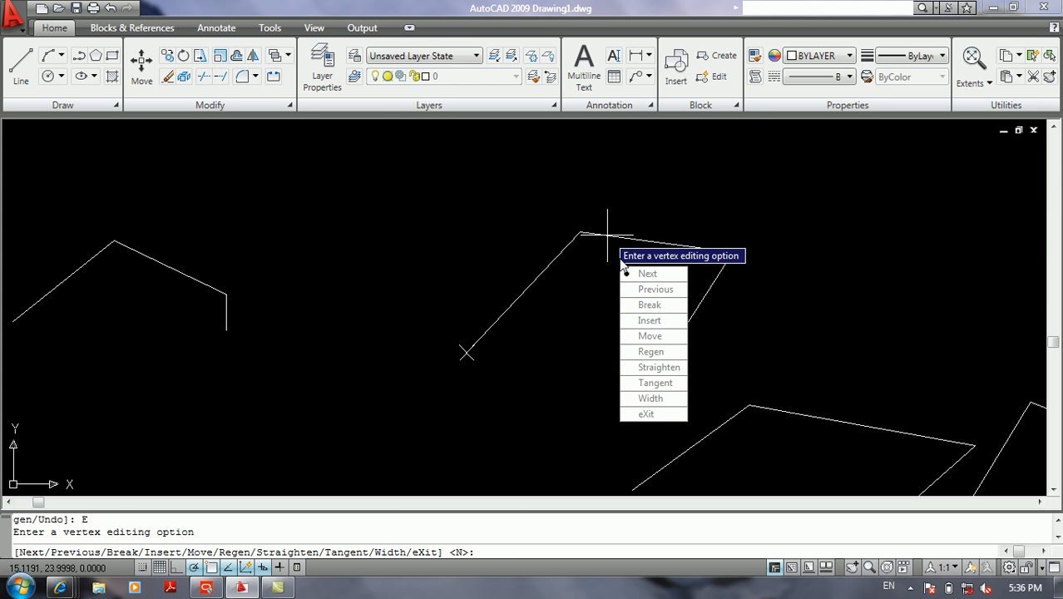
pyautogui.click(649, 321)
pyautogui.click(353, 227)
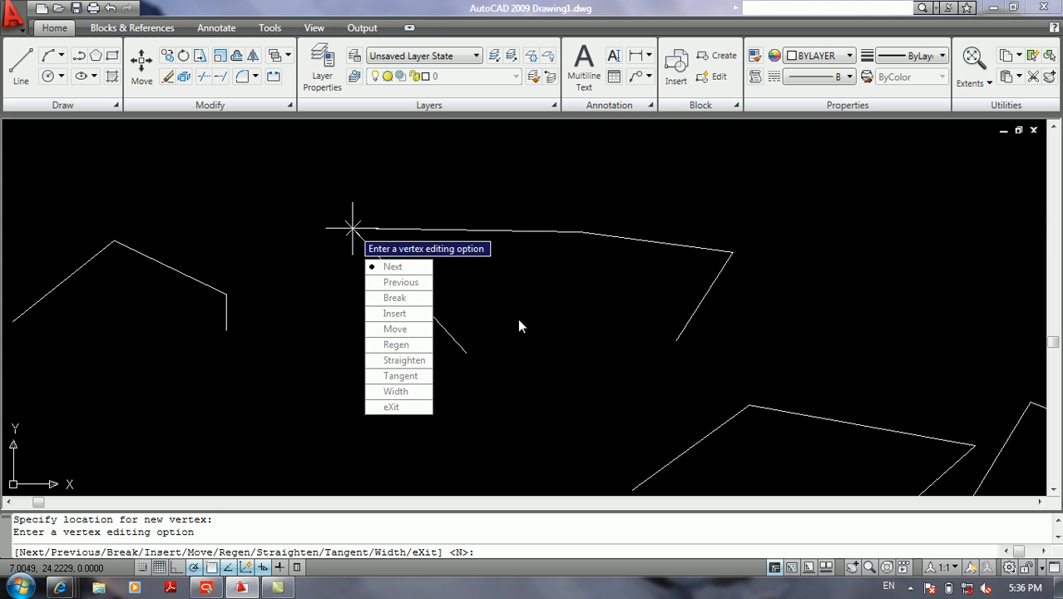
pyautogui.click(404, 313)
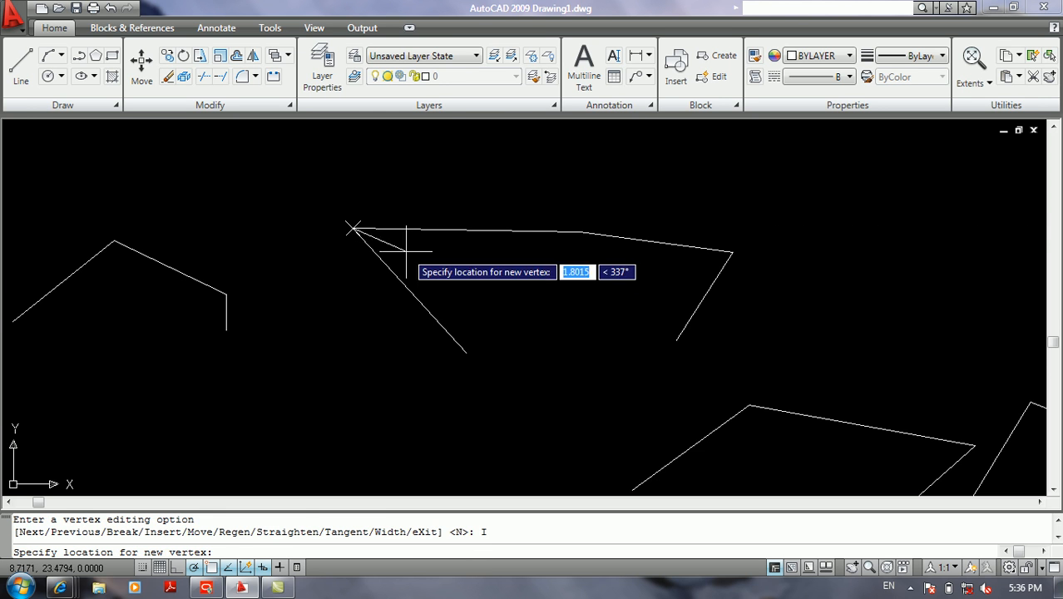
pyautogui.click(524, 310)
# Advance the vertex marker to the polyline's original peak and insert a new vertex above it, slightly to the left
pyautogui.press('Down')
pyautogui.press('Return')
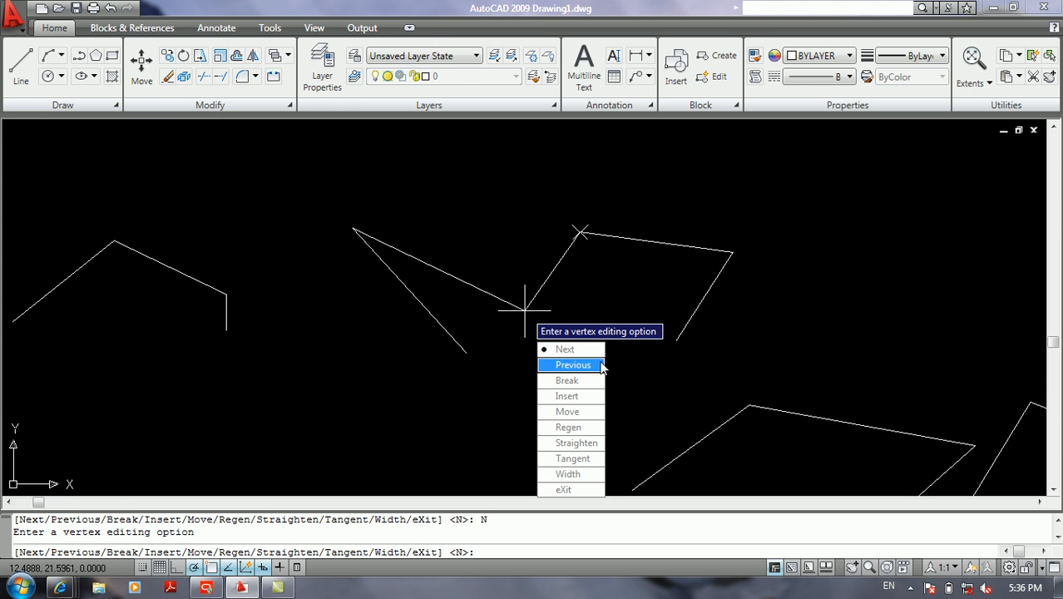
pyautogui.click(574, 397)
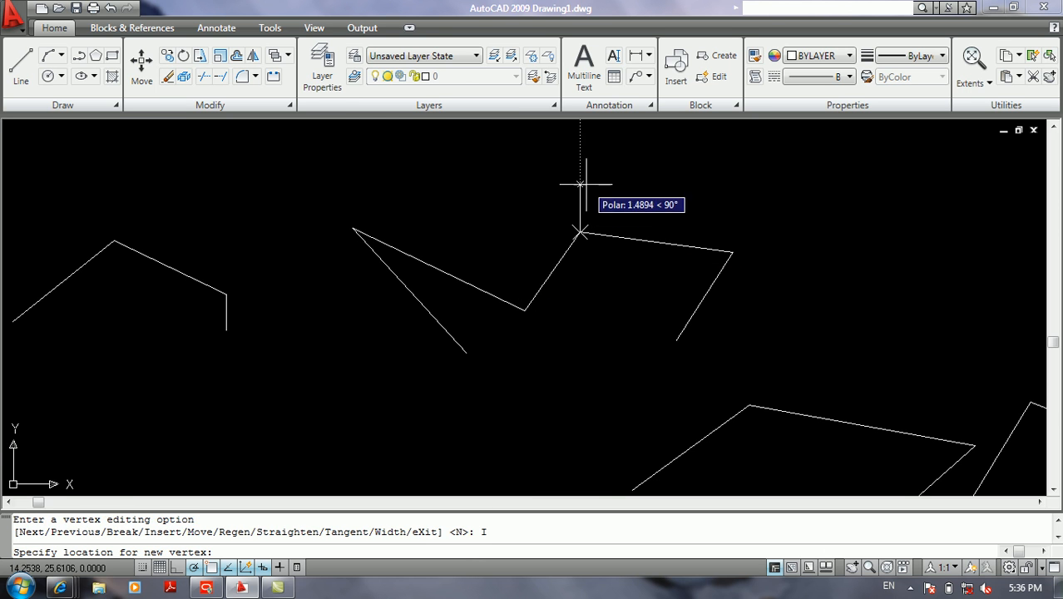
pyautogui.click(545, 175)
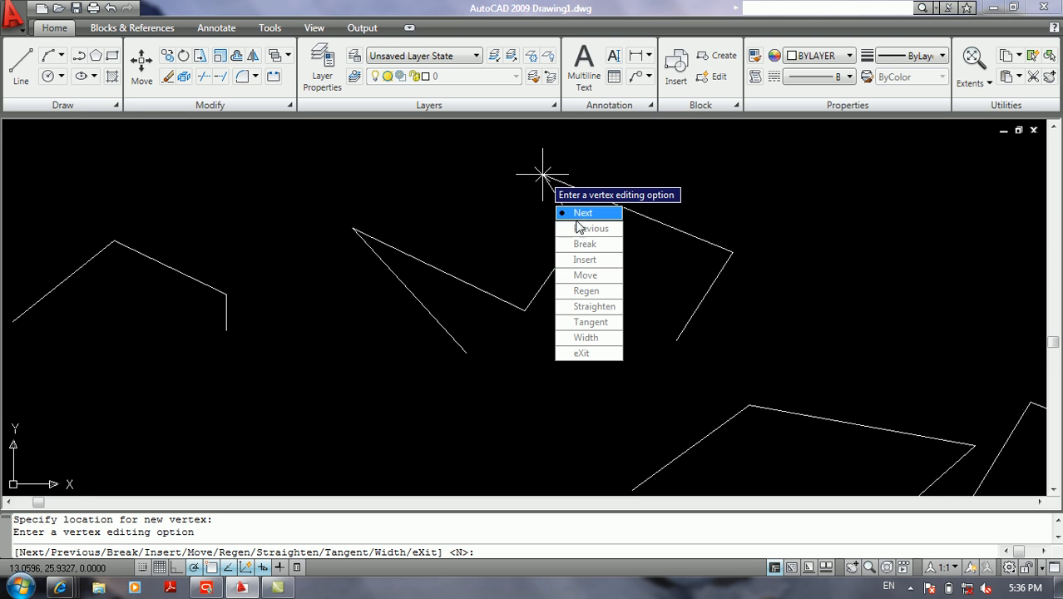
# Move the marked vertex to below and right of the original peak, and relocate the previous vertex up and to the left
pyautogui.click(585, 276)
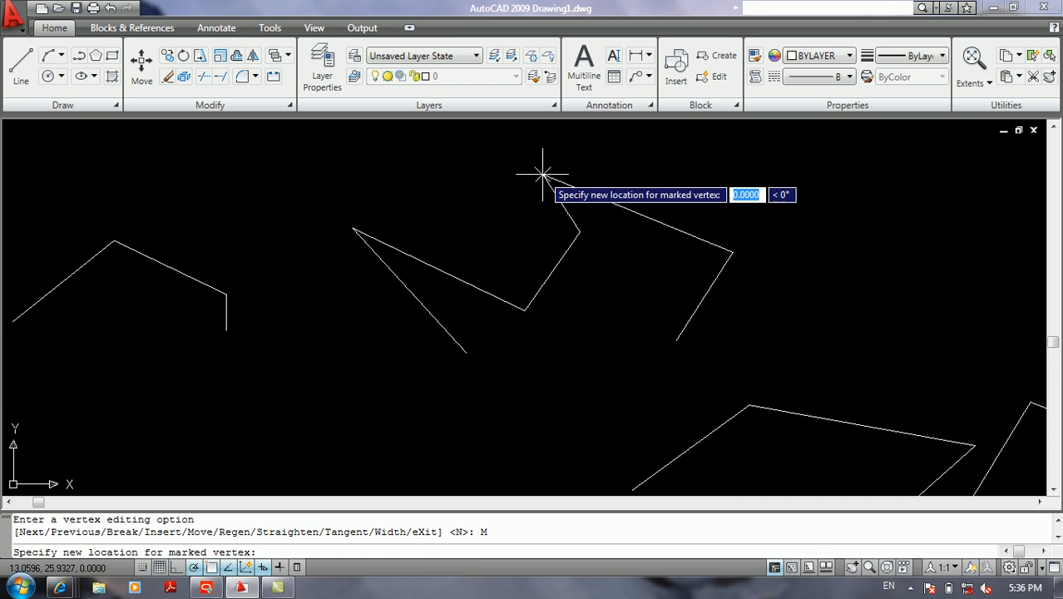
pyautogui.click(622, 269)
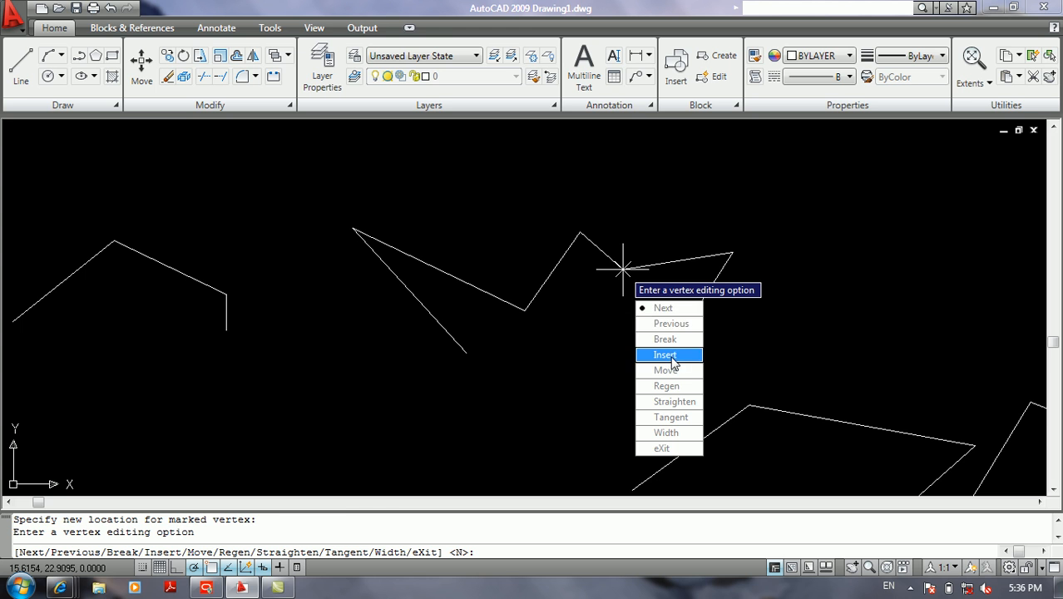
pyautogui.click(671, 324)
pyautogui.press('Down')
pyautogui.press('Down')
pyautogui.press('Down')
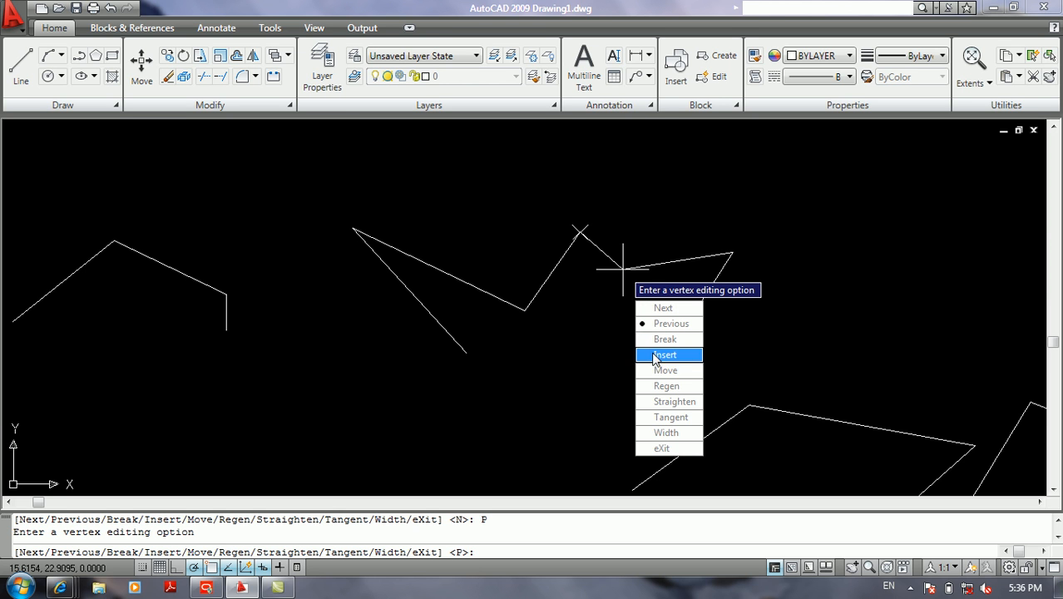
pyautogui.press('Return')
pyautogui.click(533, 194)
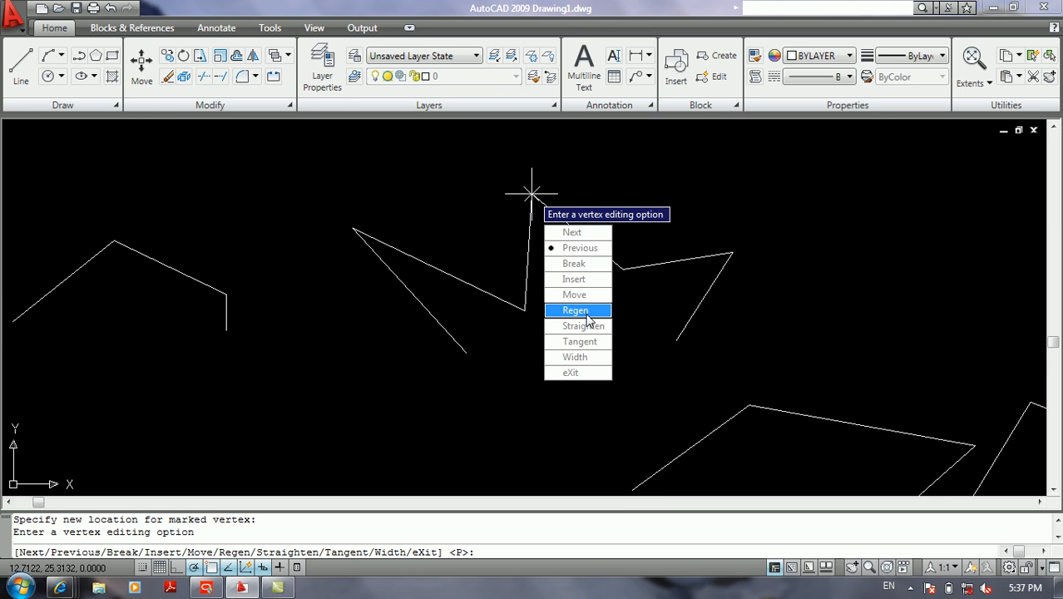
# Straighten the polyline from the marked peak vertex to the far-right corner two vertices ahead, using the vertex editing Straighten option
pyautogui.click(585, 326)
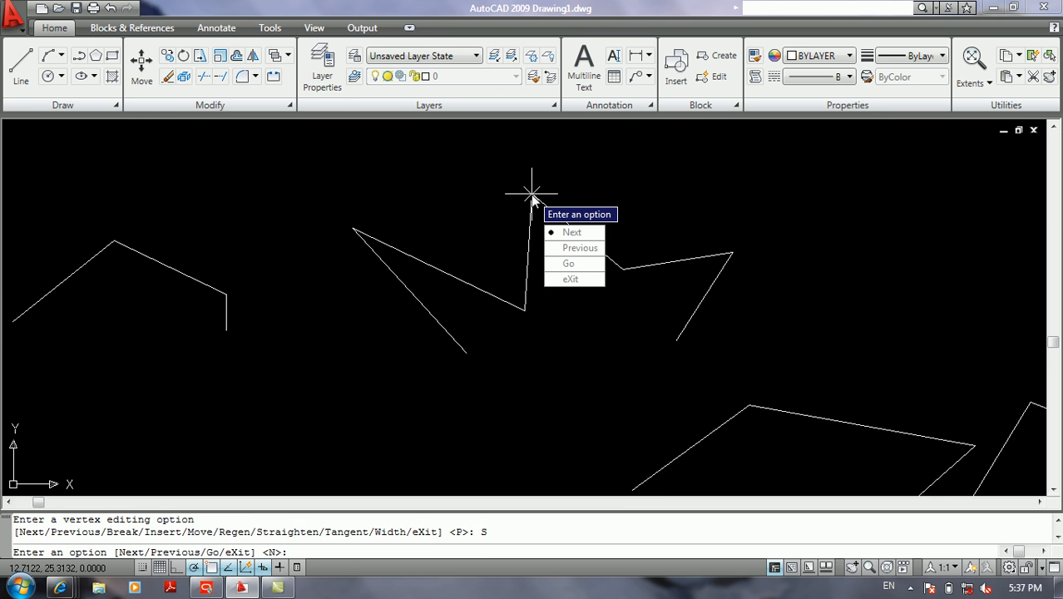
pyautogui.click(554, 233)
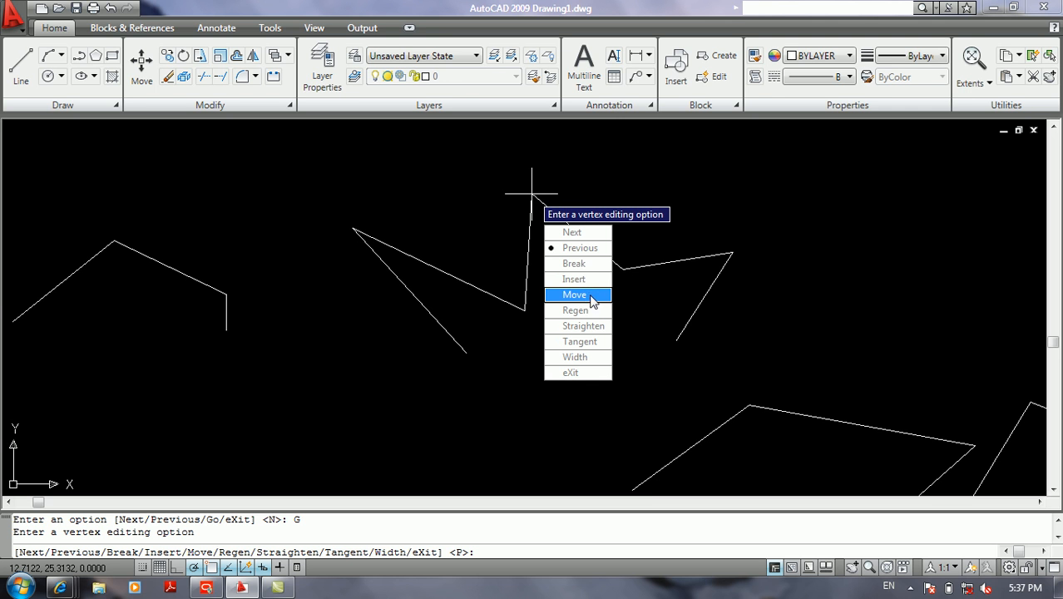
pyautogui.click(584, 328)
pyautogui.press('Down')
pyautogui.press('Return')
pyautogui.press('Down')
pyautogui.press('Return')
pyautogui.press('Down')
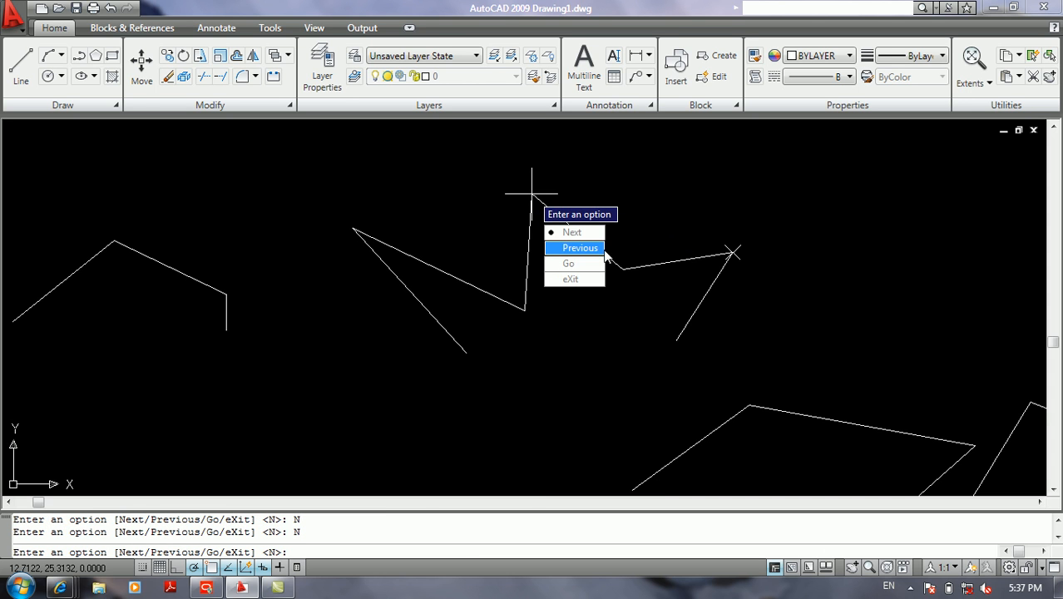
pyautogui.press('Down')
pyautogui.press('Return')
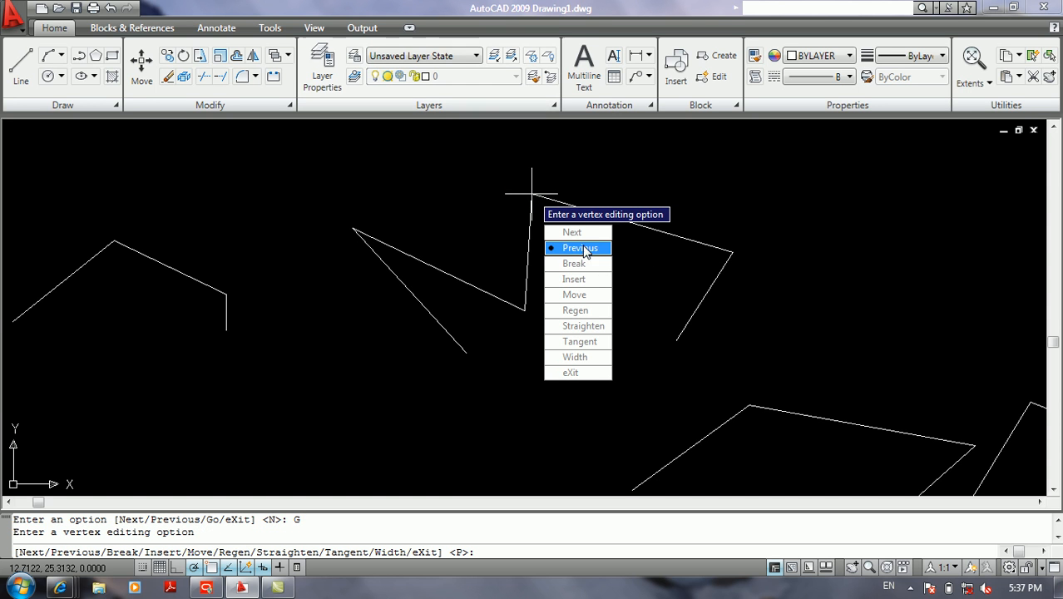
# Give the marked peak vertex a tangent direction pointing left and slightly up, and redefine that tangent to point down and to the right
pyautogui.click(592, 341)
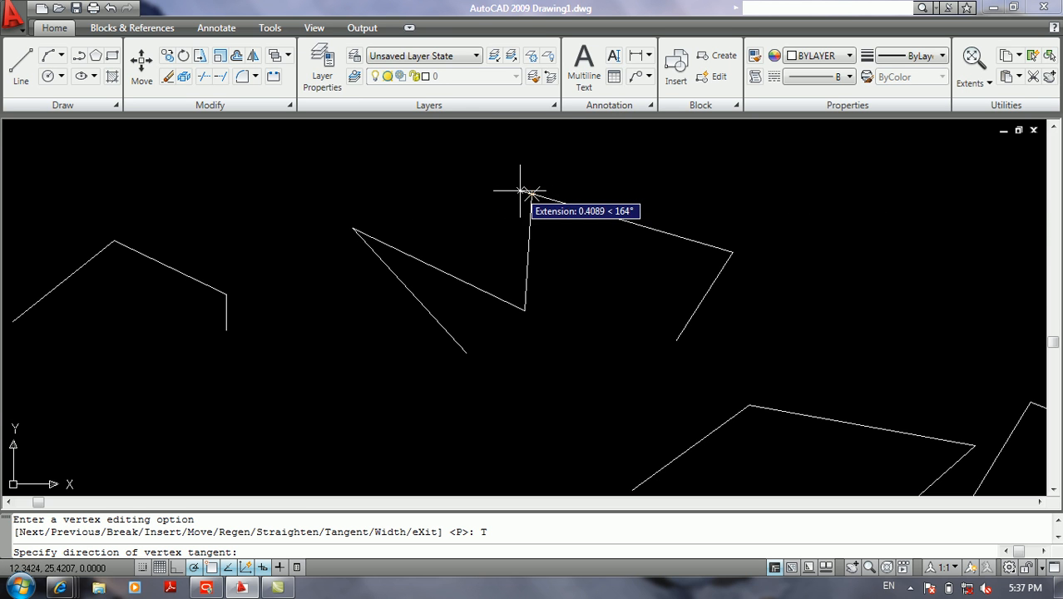
pyautogui.click(192, 154)
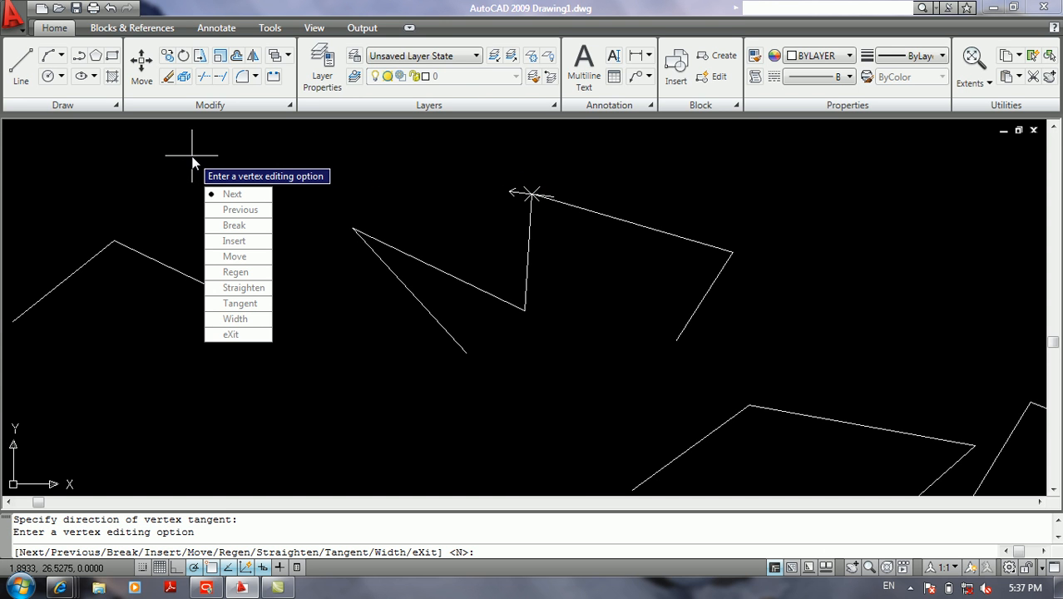
pyautogui.press('Down')
pyautogui.press('Down')
pyautogui.press('Down')
pyautogui.press('Down')
pyautogui.press('Down')
pyautogui.press('Down')
pyautogui.press('Down')
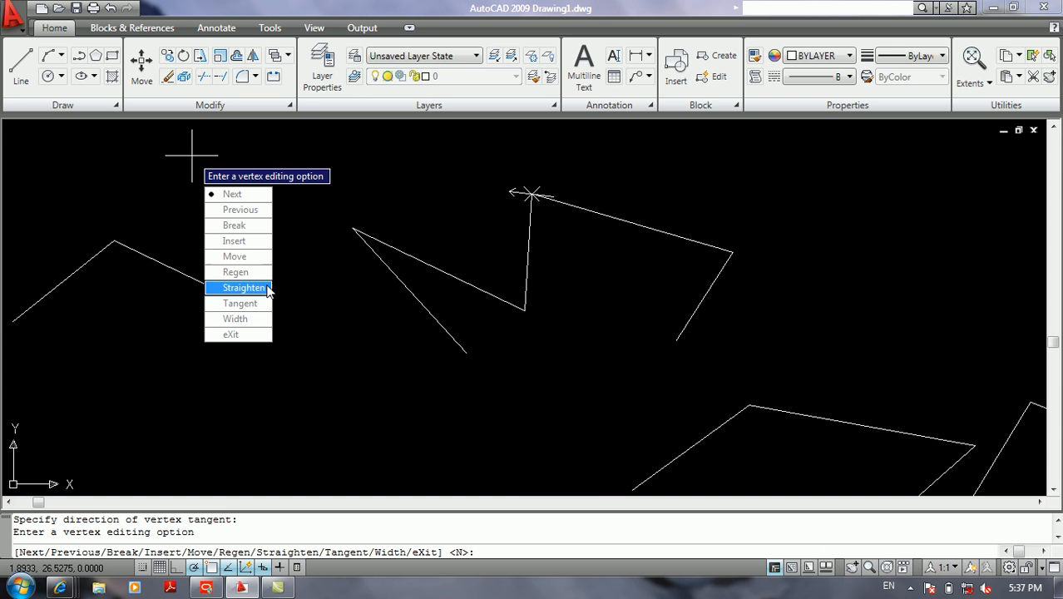
pyautogui.press('Return')
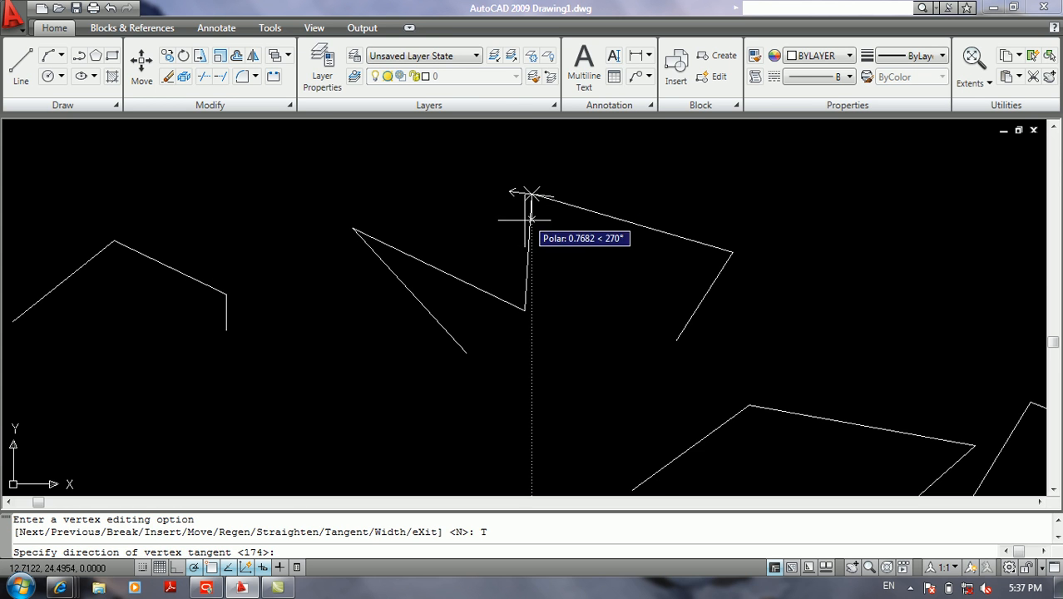
pyautogui.click(587, 306)
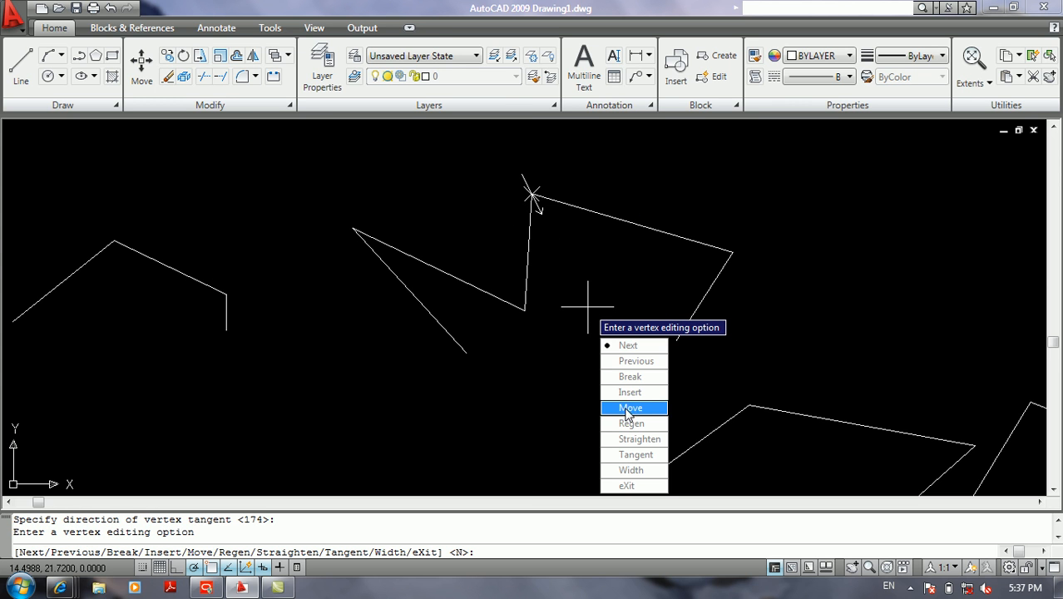
# Advance the marker to the far-right corner vertex and give it a tangent direction pointing almost straight down
pyautogui.click(630, 345)
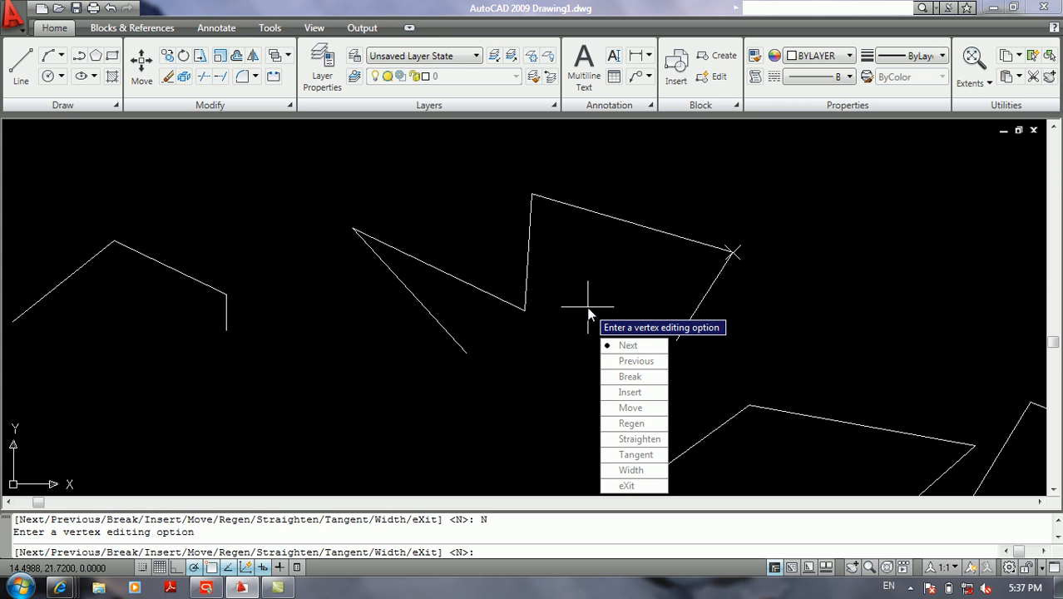
pyautogui.click(636, 454)
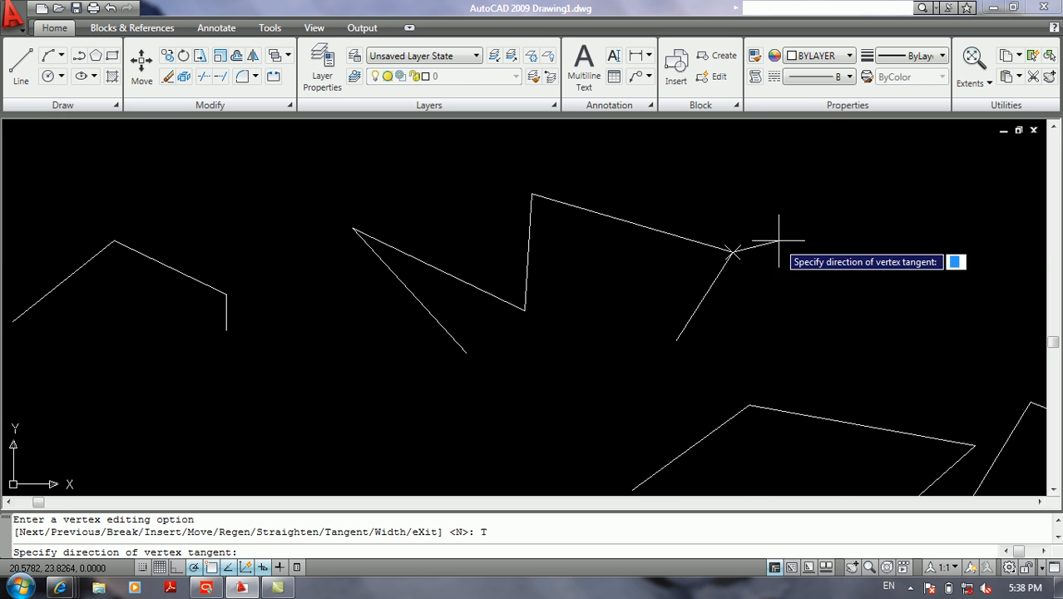
pyautogui.click(750, 405)
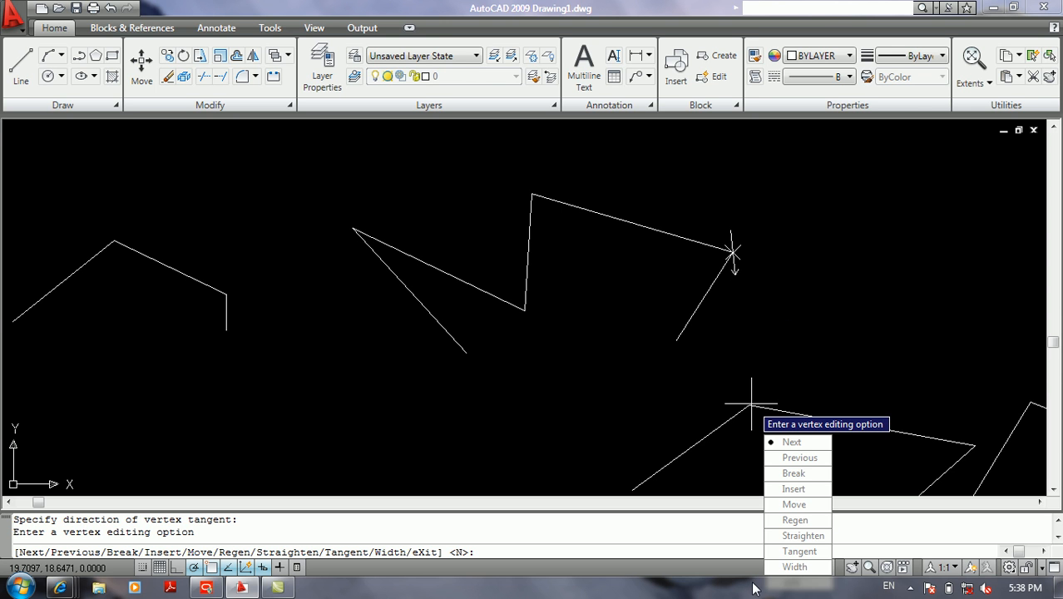
# Set the segment after the marked corner vertex to a starting width of 1 and an ending width of 2
pyautogui.click(786, 568)
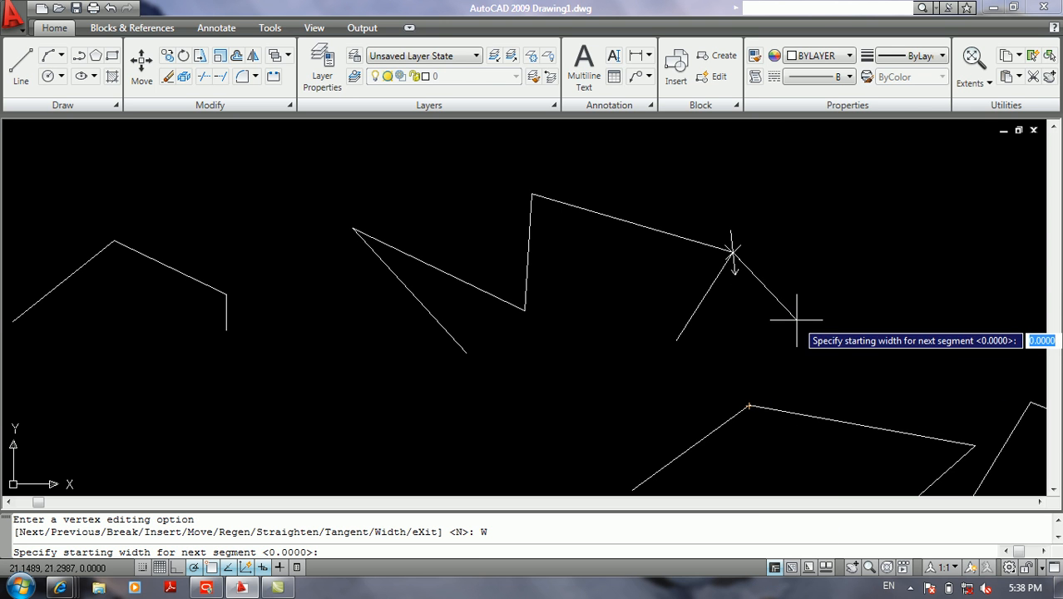
pyautogui.write('1')
pyautogui.press('Return')
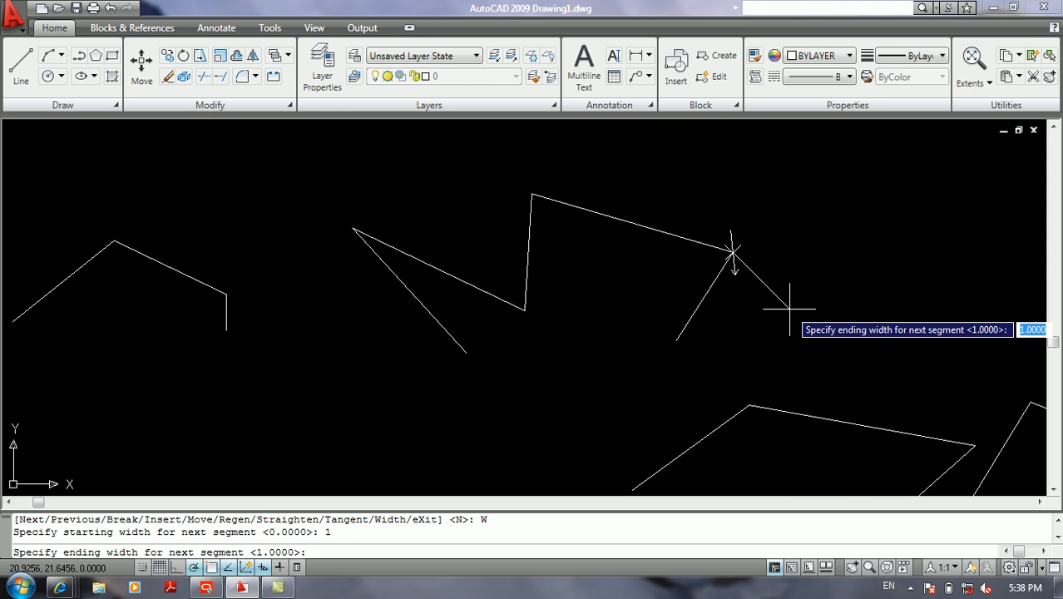
pyautogui.write('2')
pyautogui.press('Return')
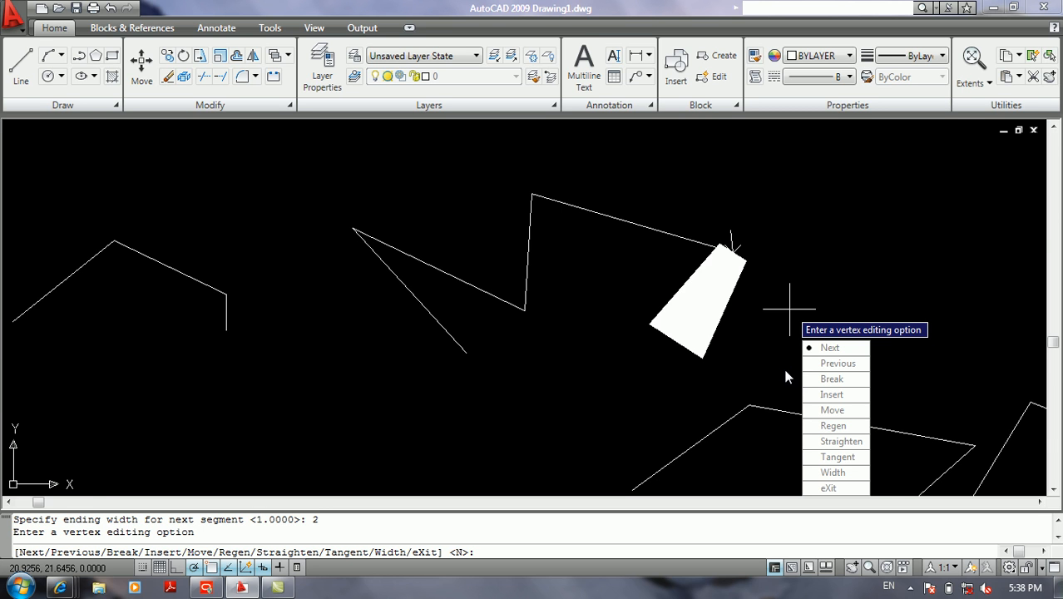
# Reset both the starting and ending widths of the segment after the marked corner vertex to 0
pyautogui.click(833, 472)
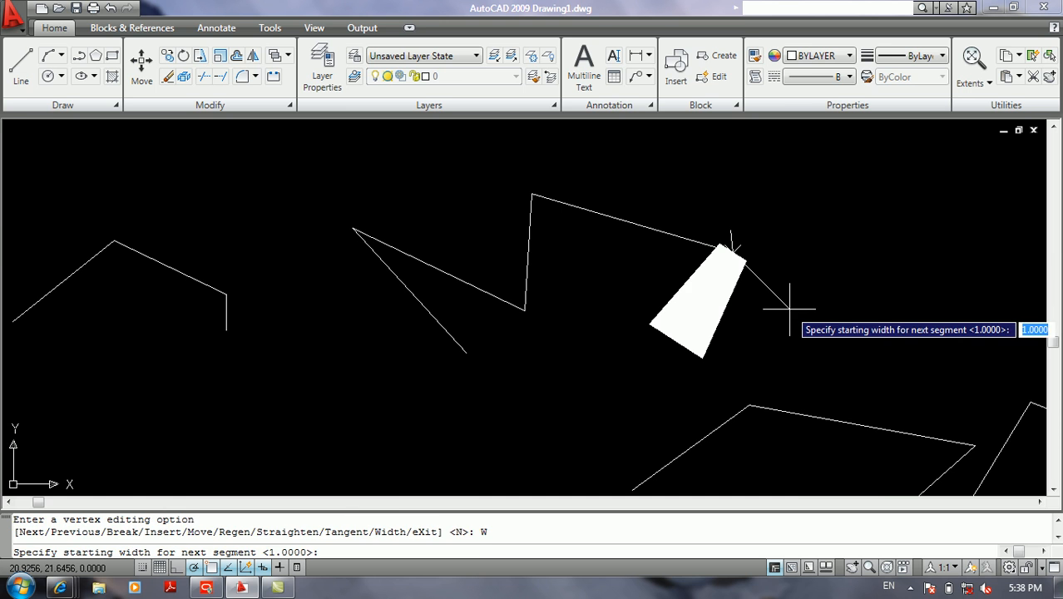
pyautogui.write('0')
pyautogui.press('Return')
pyautogui.write('0')
pyautogui.press('Return')
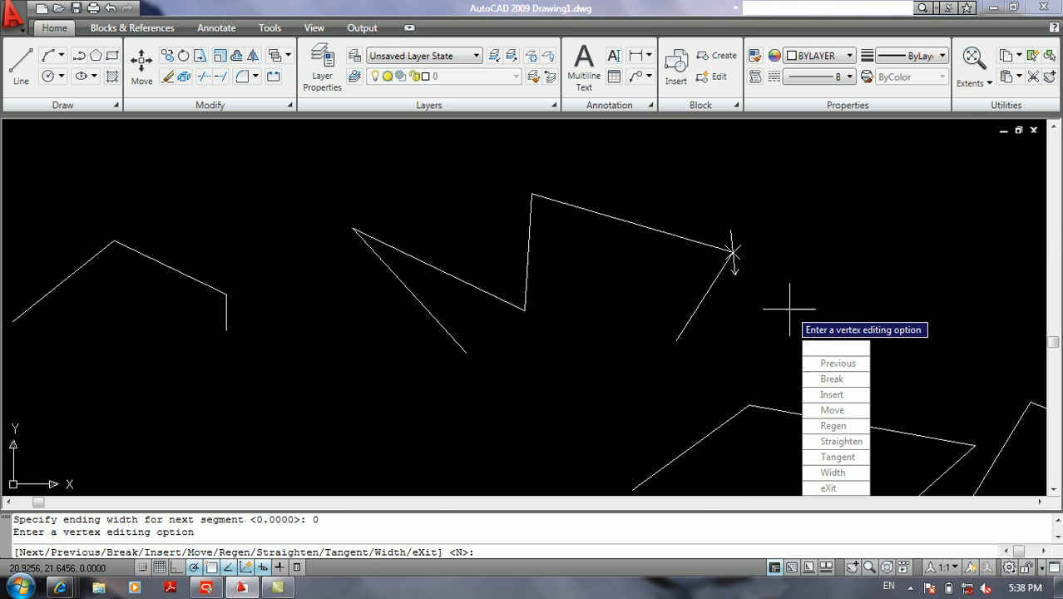
# Advance the marker to the polyline's end vertex and give it a tangent direction pointing down and to the left
pyautogui.click(823, 348)
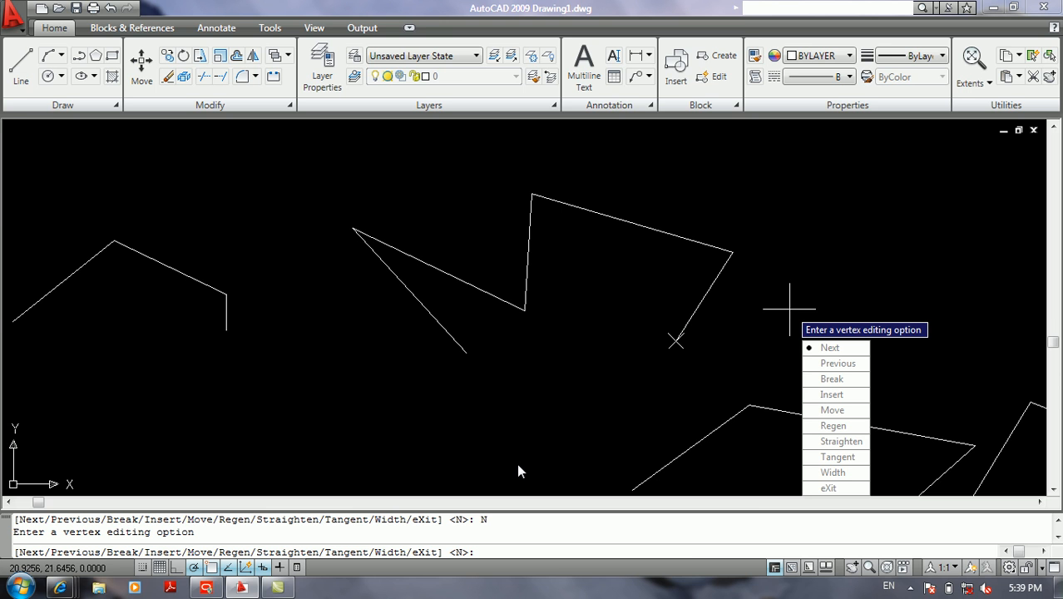
pyautogui.press('Up')
pyautogui.press('Up')
pyautogui.press('Up')
pyautogui.press('Return')
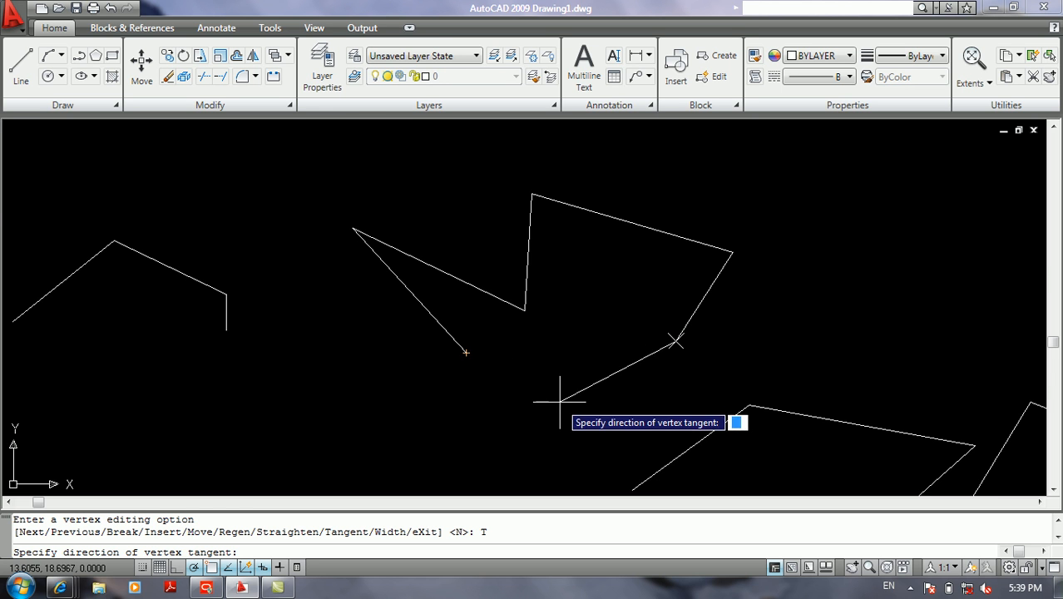
pyautogui.moveTo(568, 460); pyautogui.dragTo(531, 331, button='middle')
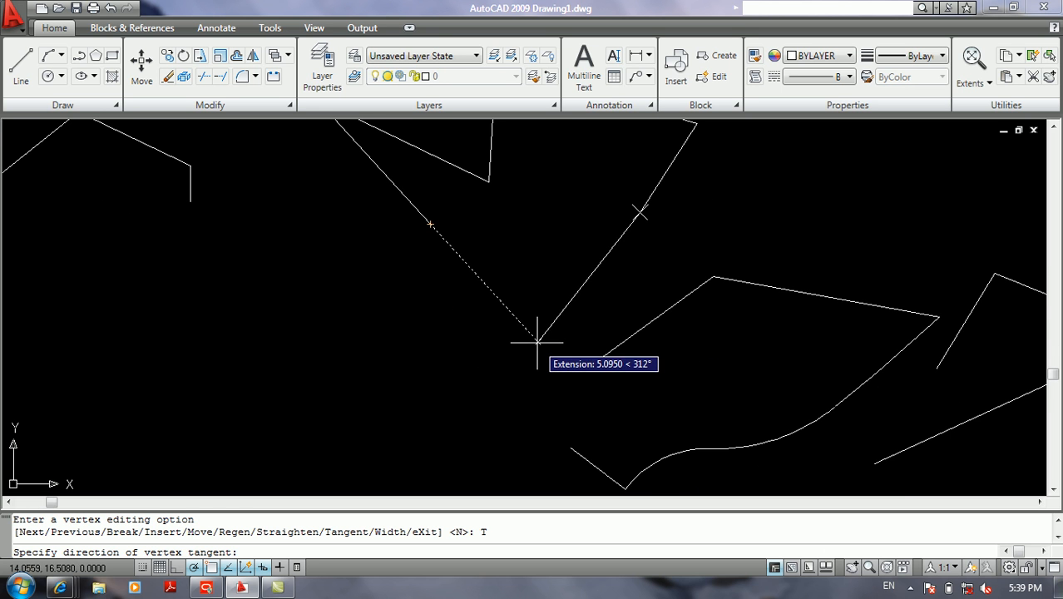
pyautogui.click(536, 341)
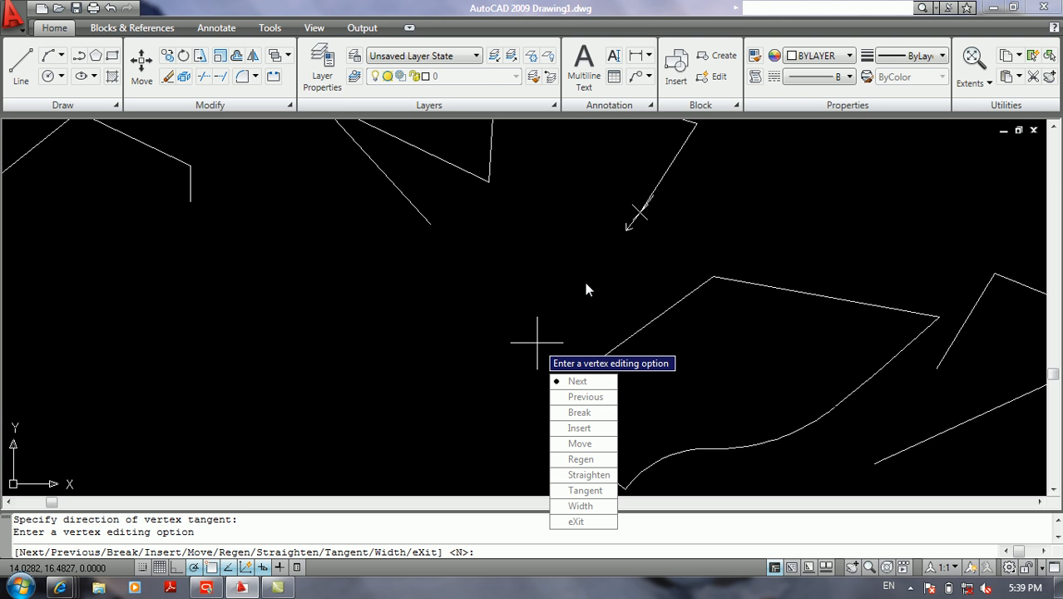
# Exit vertex editing, apply the Fit option to curve the polyline through its vertices, and end the PEDIT command
pyautogui.click(576, 522)
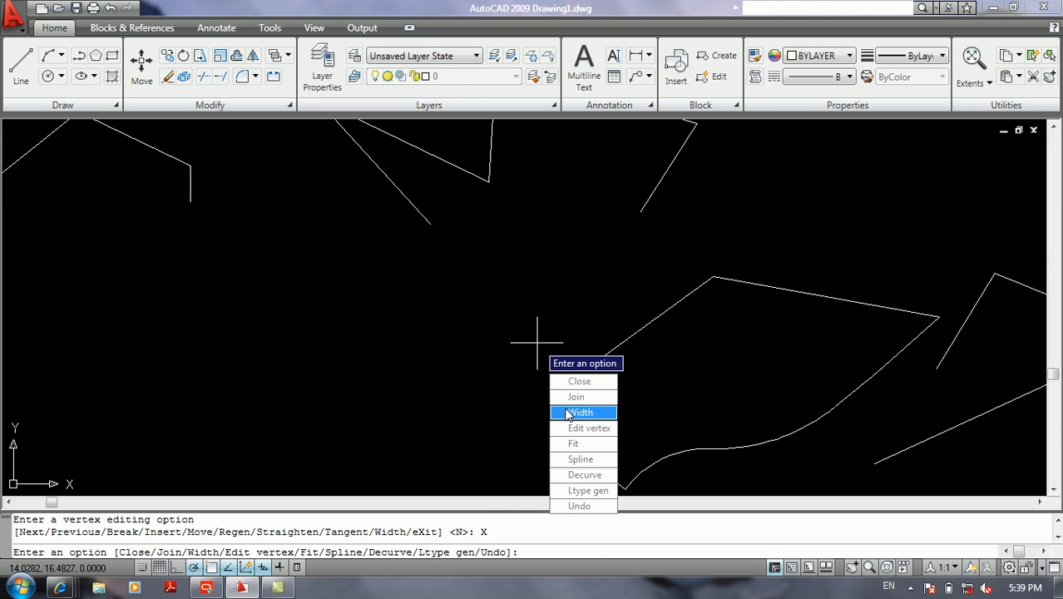
pyautogui.click(574, 444)
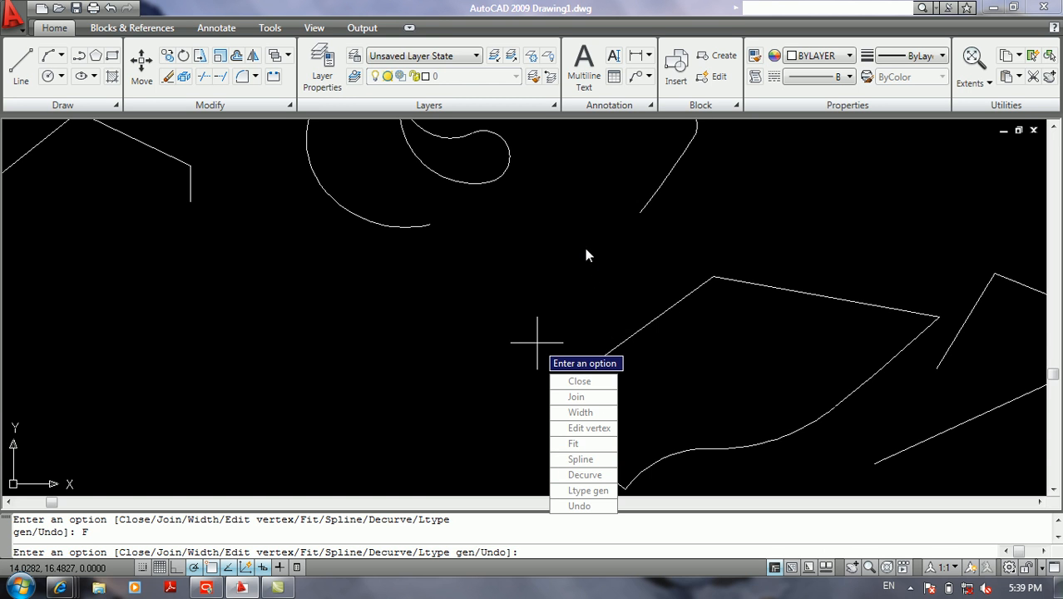
pyautogui.press('Escape')
pyautogui.press('Escape')
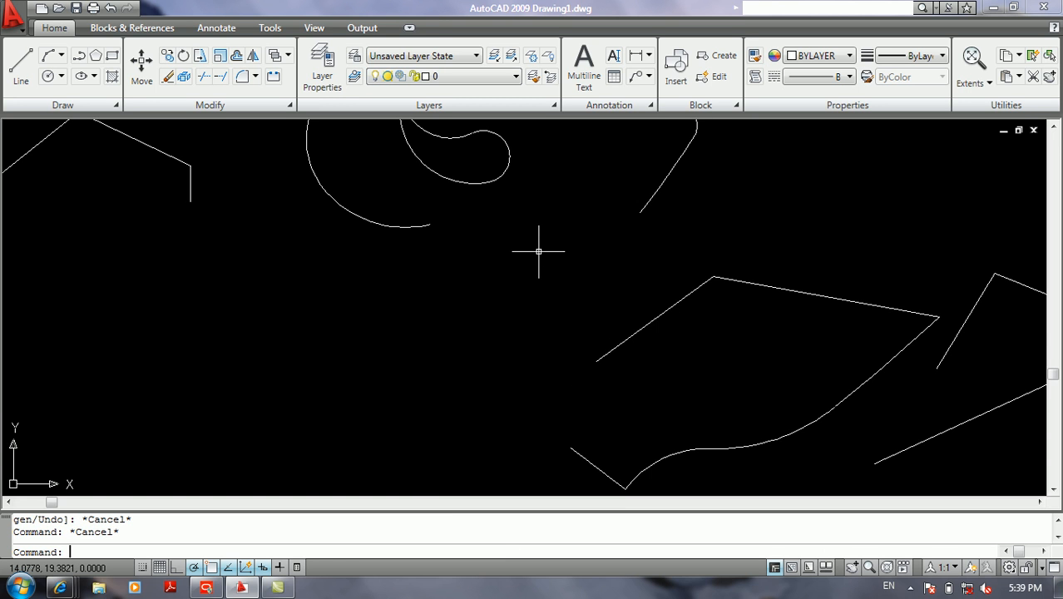
pyautogui.scroll(-5, 541, 250)
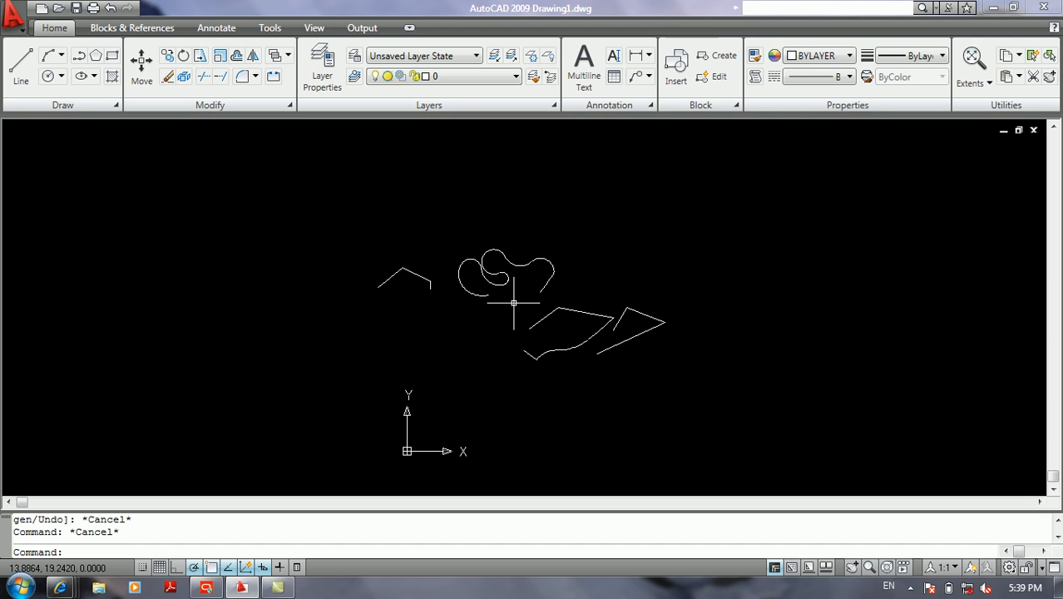